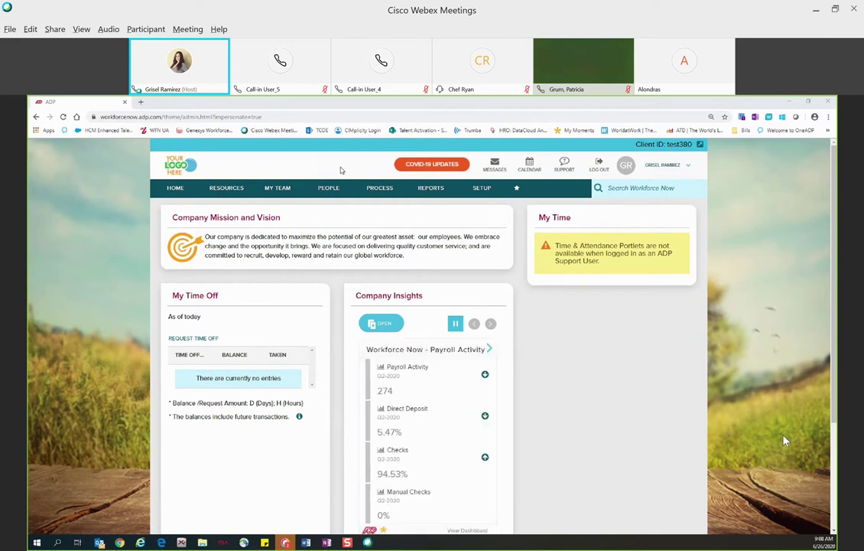
Open the recruitment Applications page from the Talent processes.
click(382, 189)
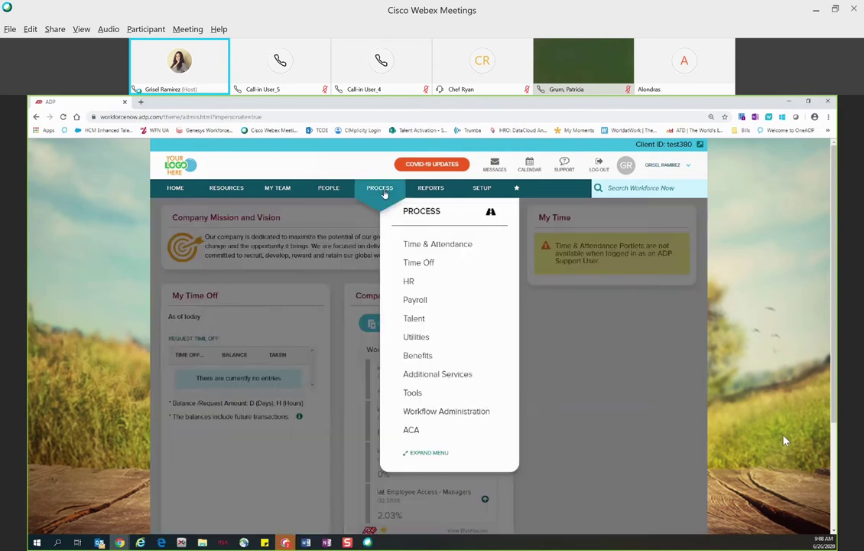
mouse_move(424, 320)
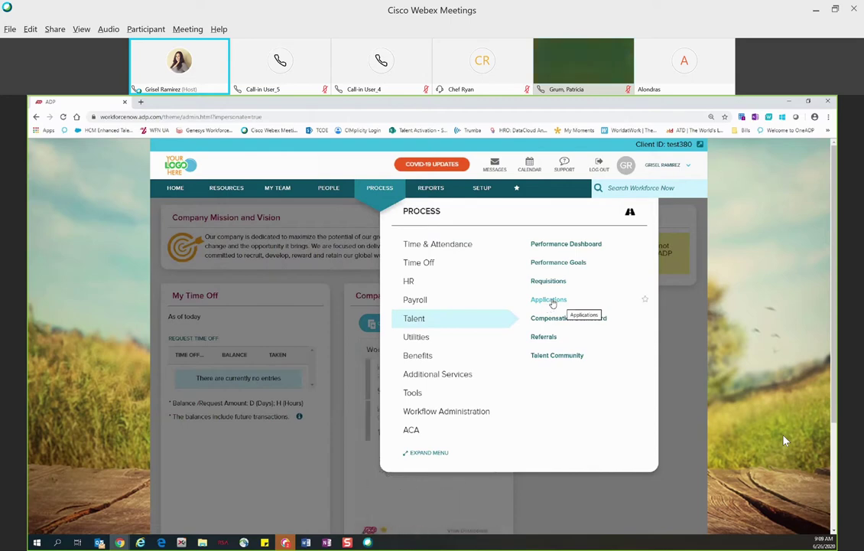
click(553, 302)
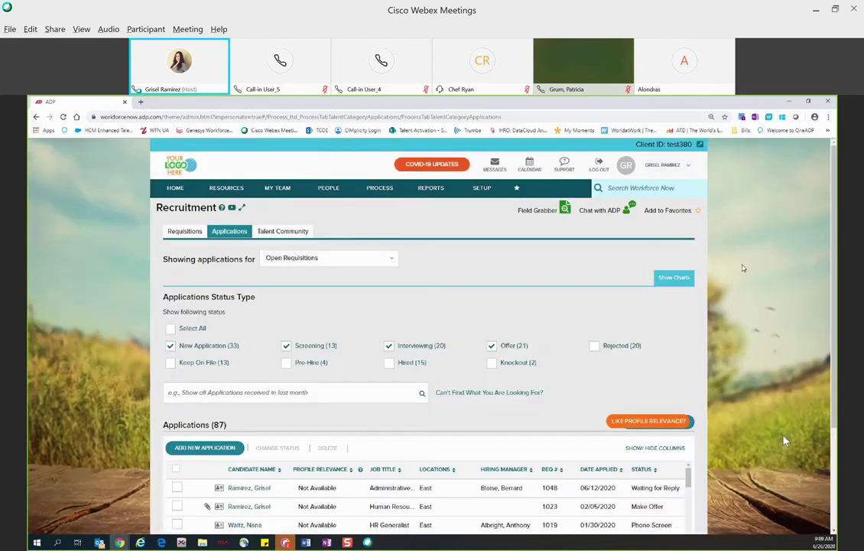
Review the requisition status choices available for the displayed applications, keeping Open Requisitions.
scroll(742, 268, down, 1)
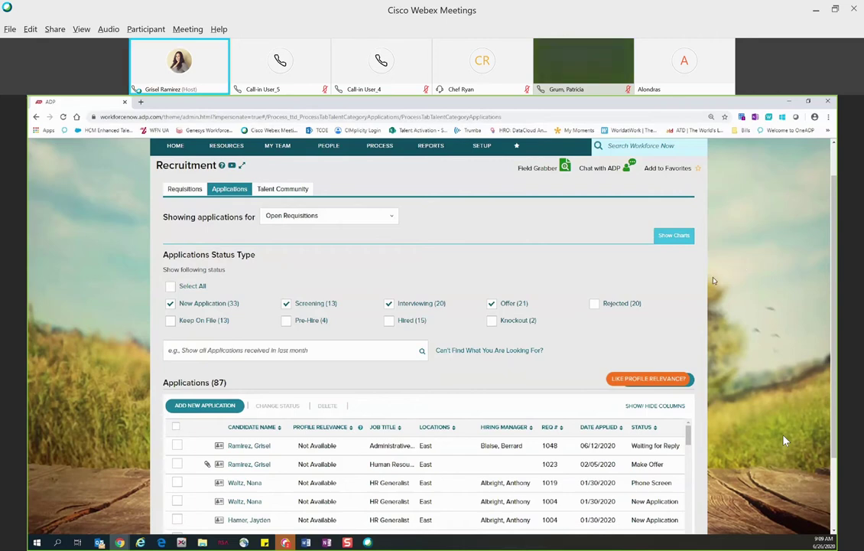
scroll(711, 279, down, 1)
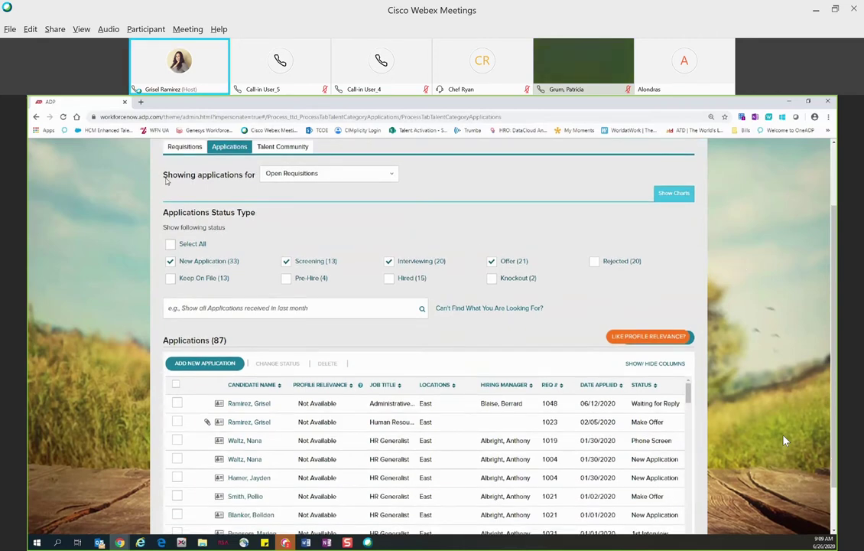
drag(162, 175, 255, 182)
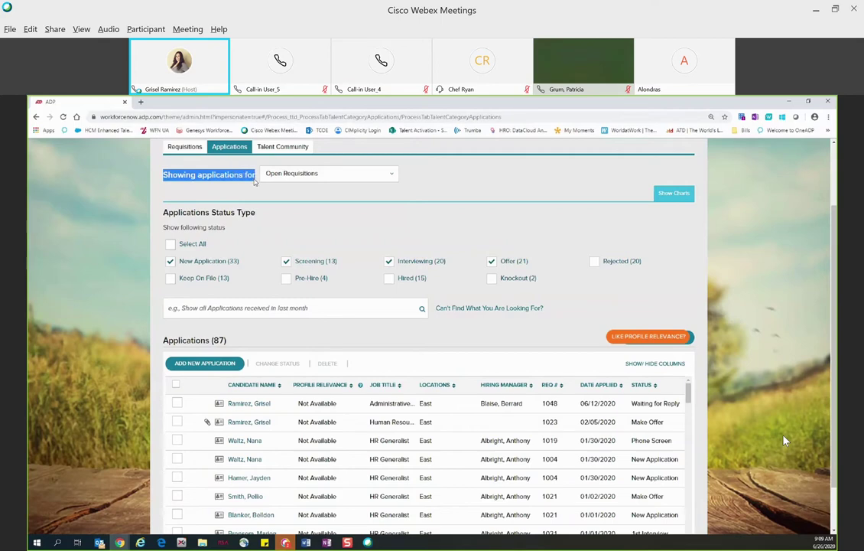
click(392, 176)
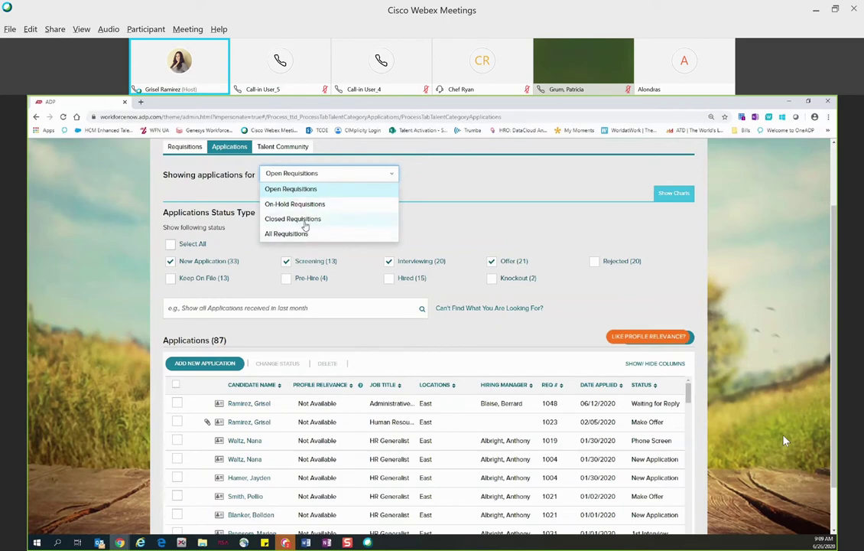
click(423, 229)
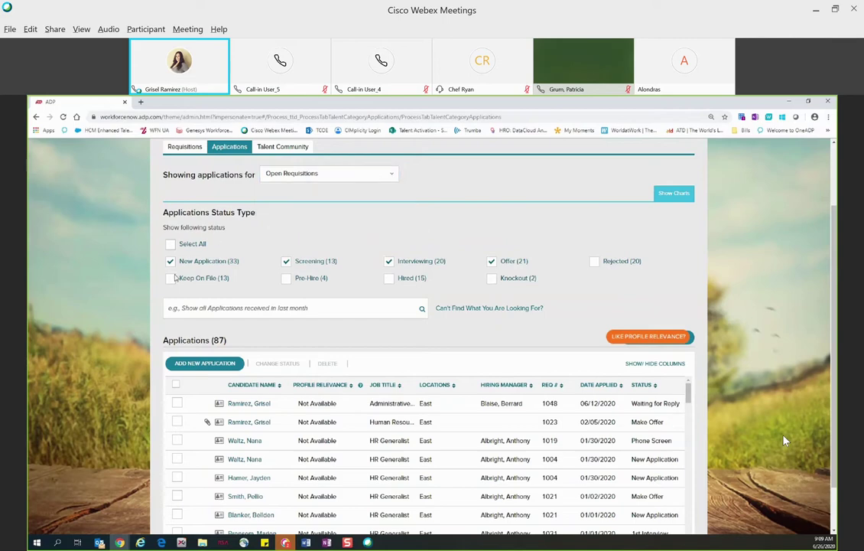
Filter the applications by status so that only New Application is included.
drag(163, 213, 287, 220)
click(293, 220)
click(197, 262)
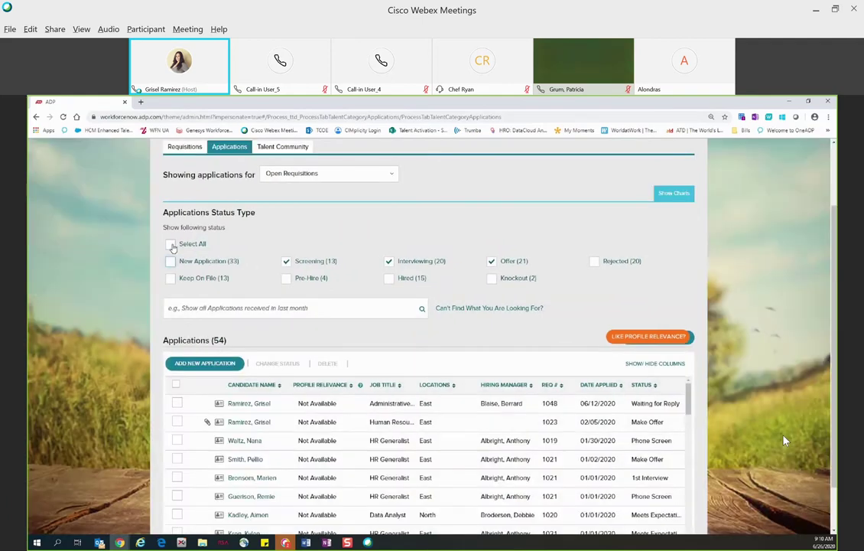
click(170, 245)
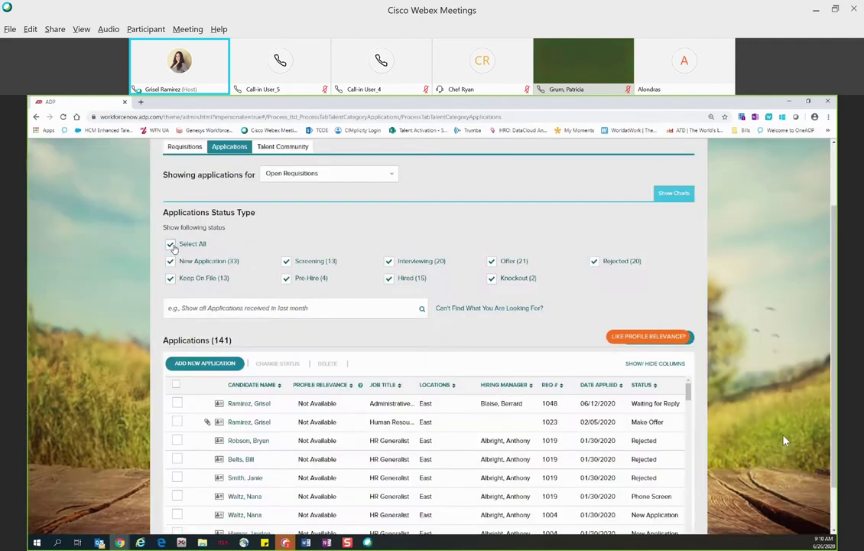
click(171, 244)
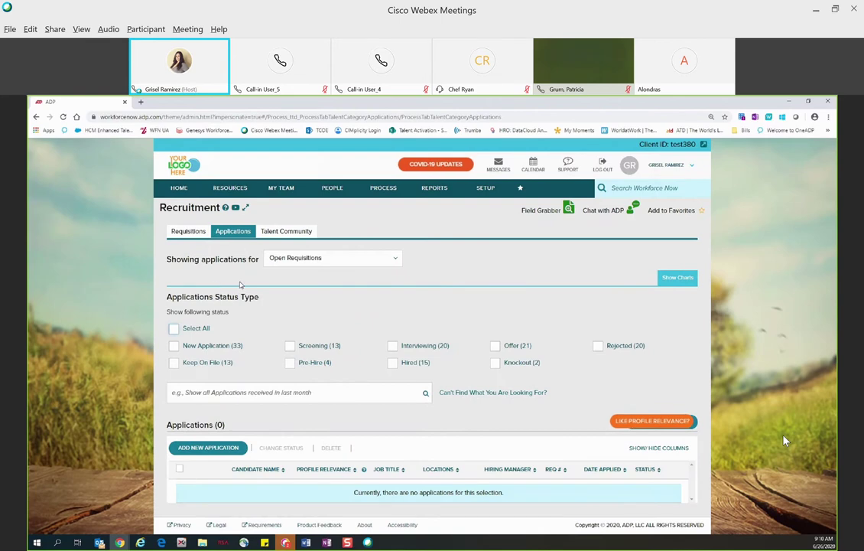
click(174, 346)
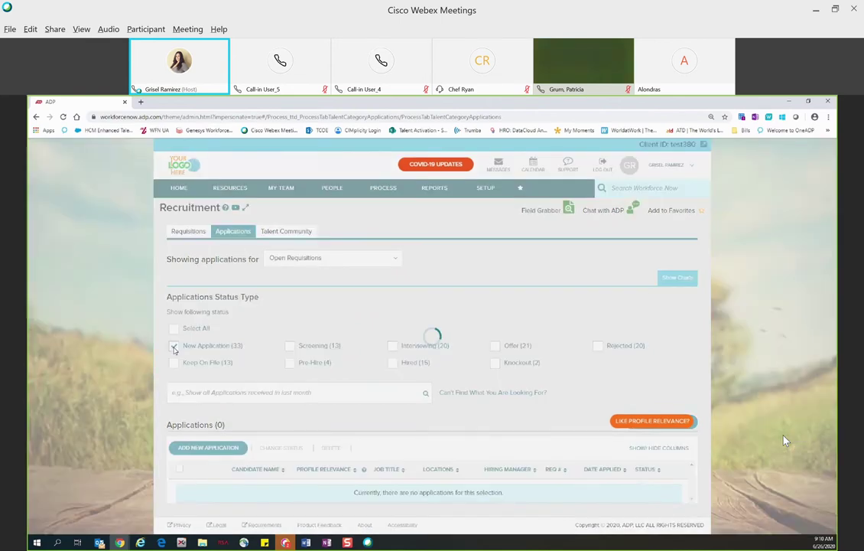
scroll(231, 317, down, 4)
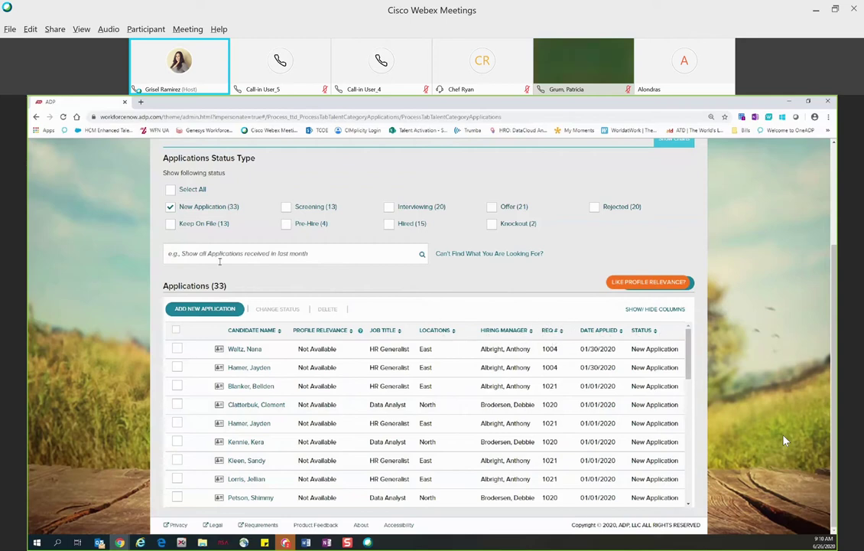
Search the new applications for requisition number 1021 and clear the search.
click(220, 255)
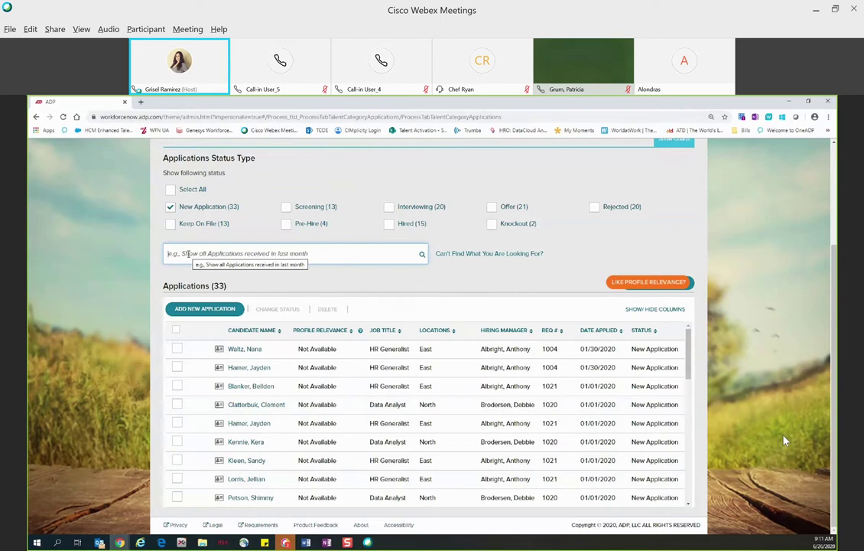
click(188, 253)
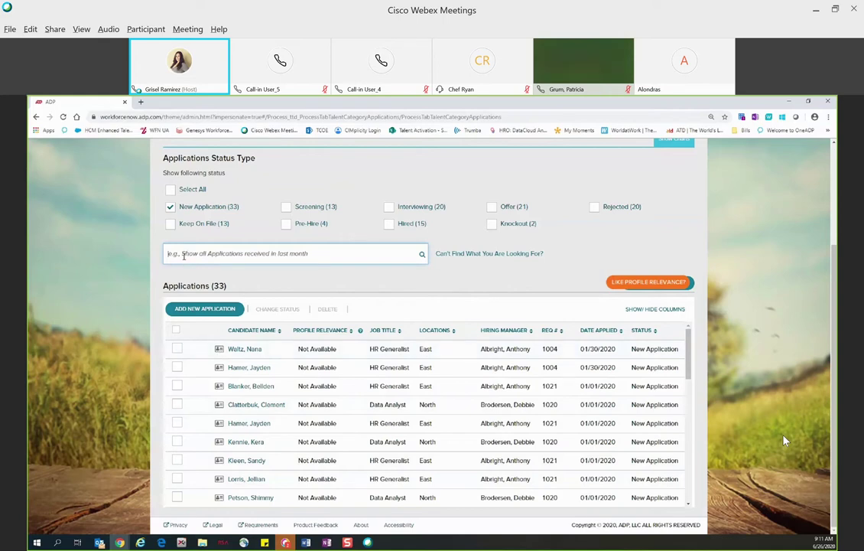
text(1020)
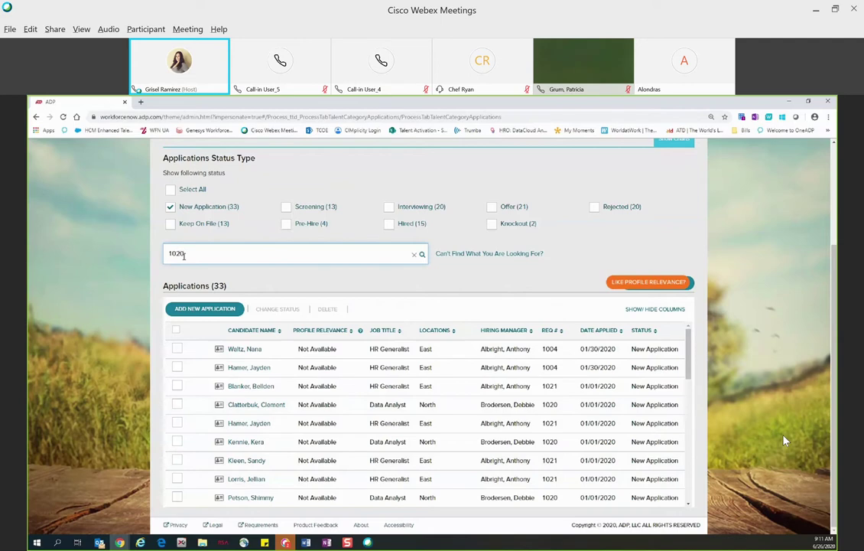
key(BackSpace)
text(1)
key(Return)
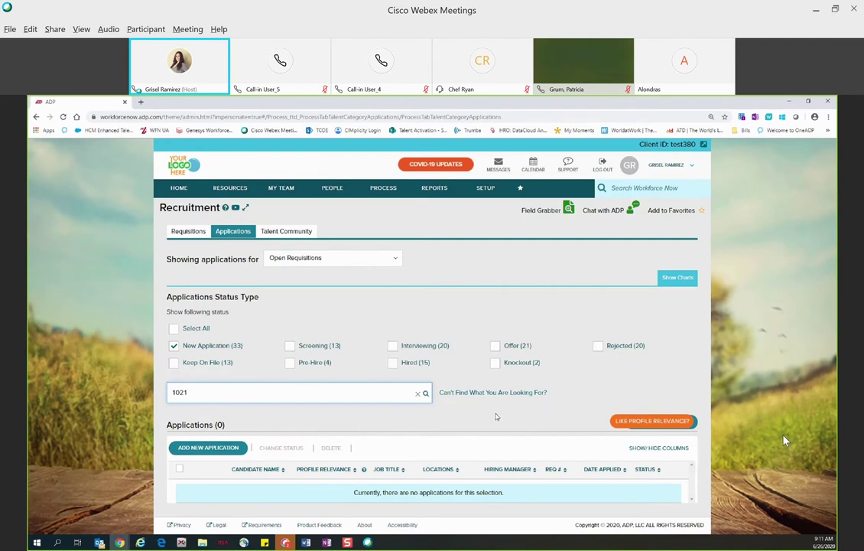
double_click(175, 392)
click(417, 393)
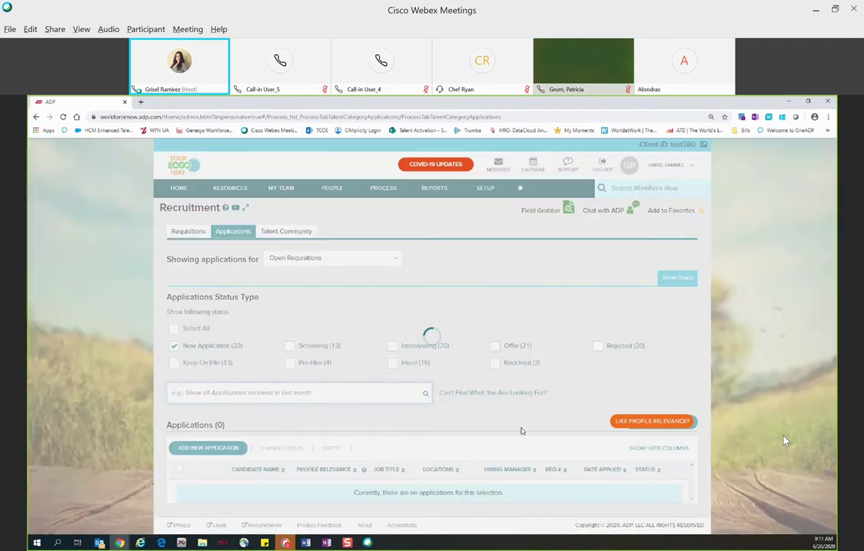
Sort the applications list by requisition number in ascending order.
scroll(784, 440, down, 1)
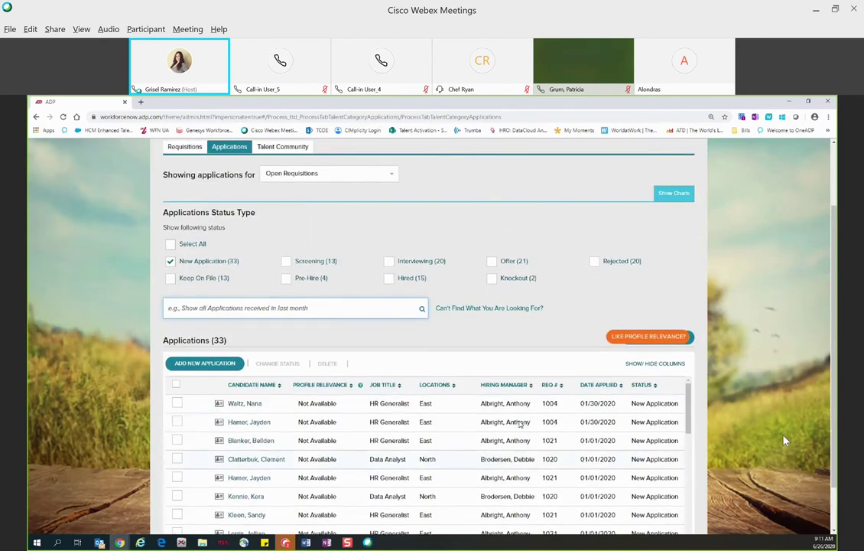
scroll(784, 441, up, 1)
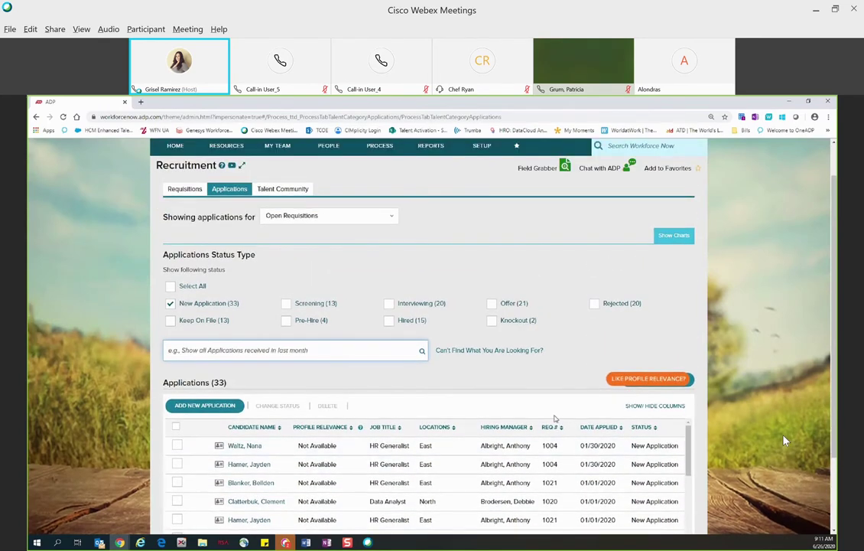
click(604, 432)
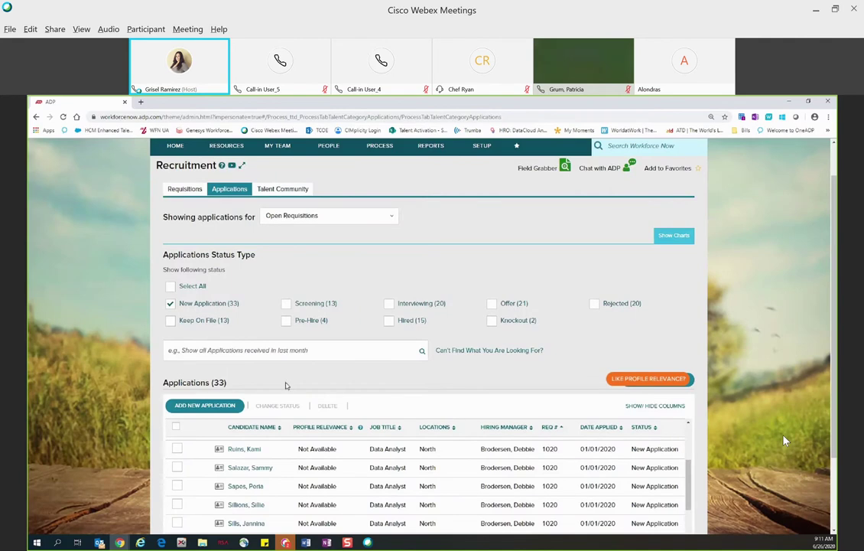
Search the new applications for requisition number 1020, check the requisition number of the listed applications, and clear the search.
click(246, 349)
text(1020)
key(Return)
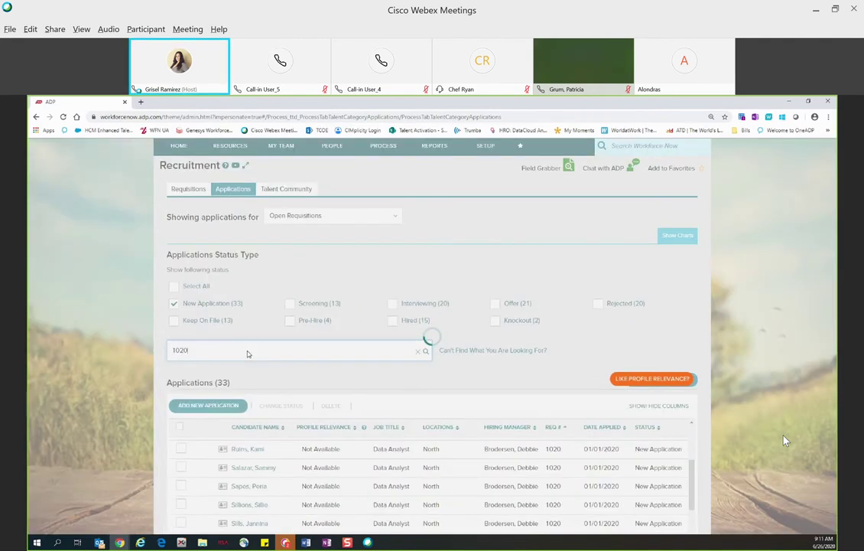
scroll(685, 362, down, 3)
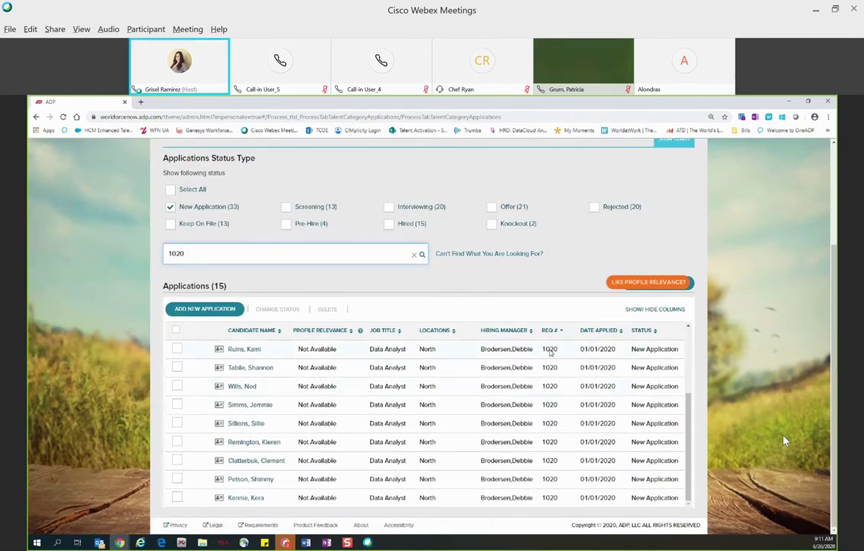
double_click(548, 350)
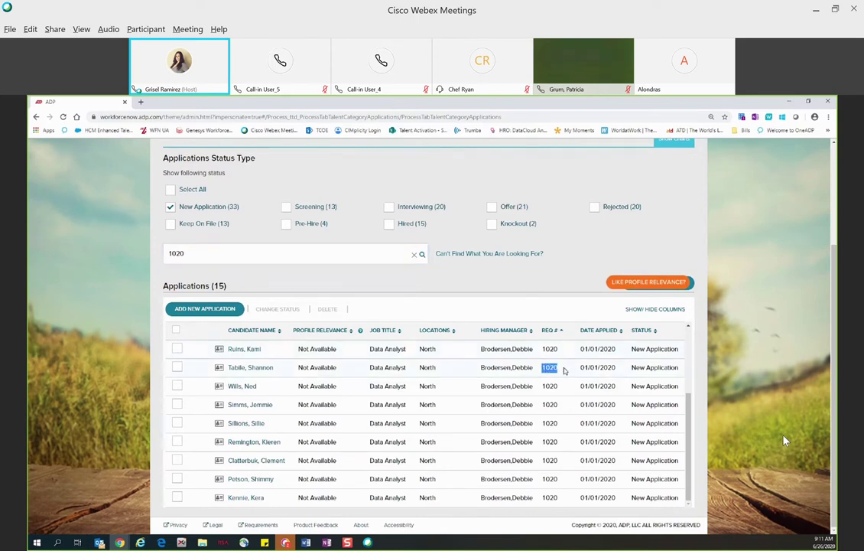
click(495, 341)
drag(188, 254, 161, 255)
key(BackSpace)
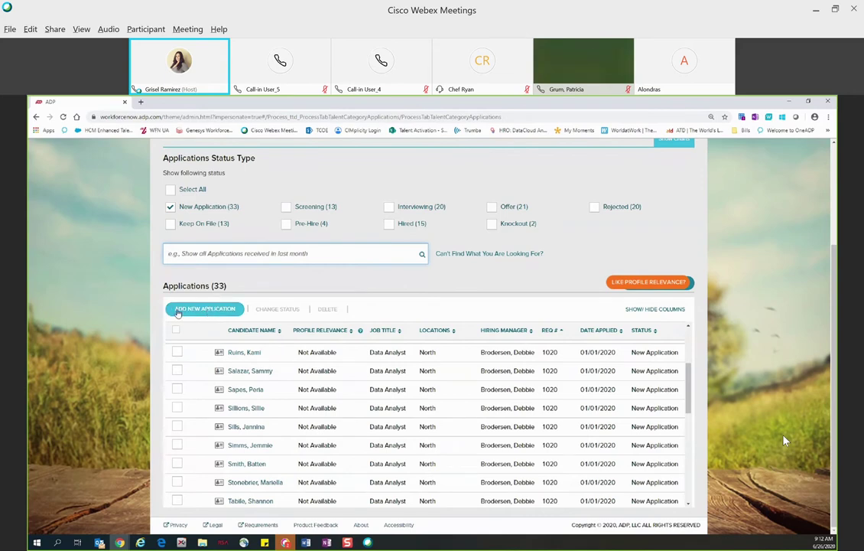
Start adding a new application with job posting 1050 selected, and close the job posting selection without continuing.
click(237, 313)
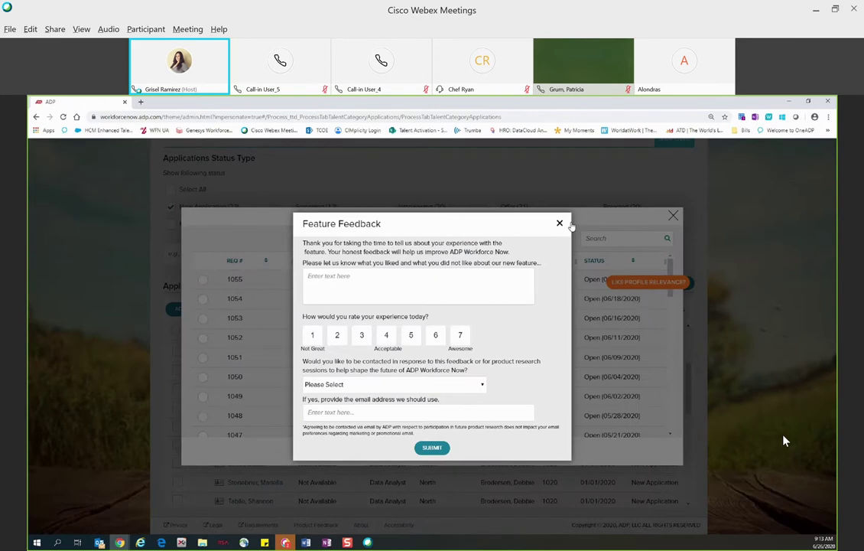
click(559, 223)
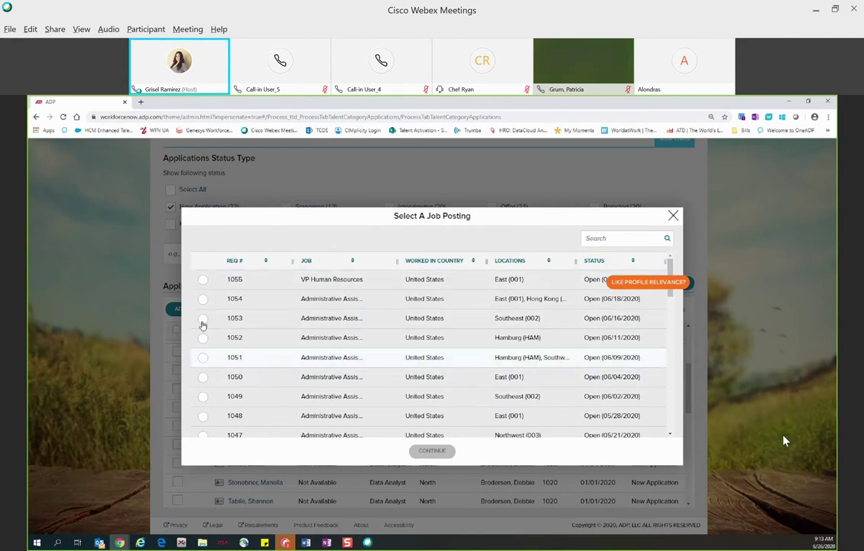
click(202, 377)
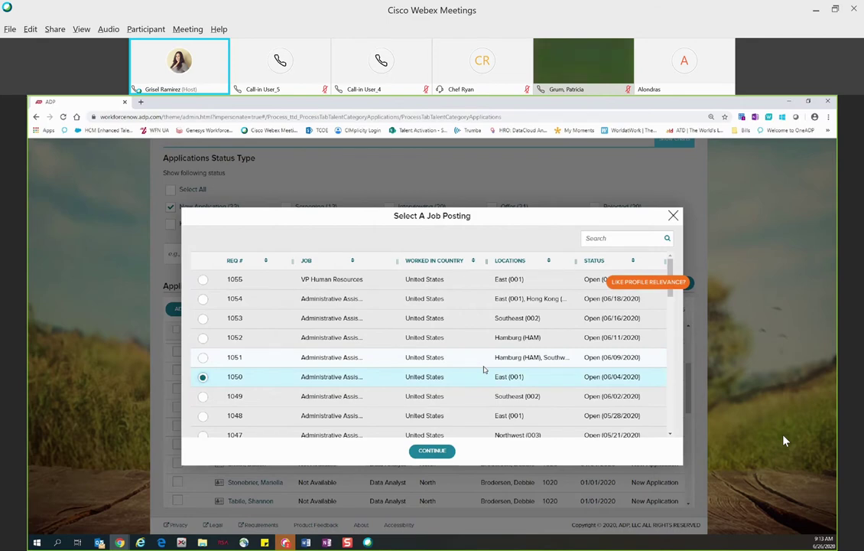
click(673, 216)
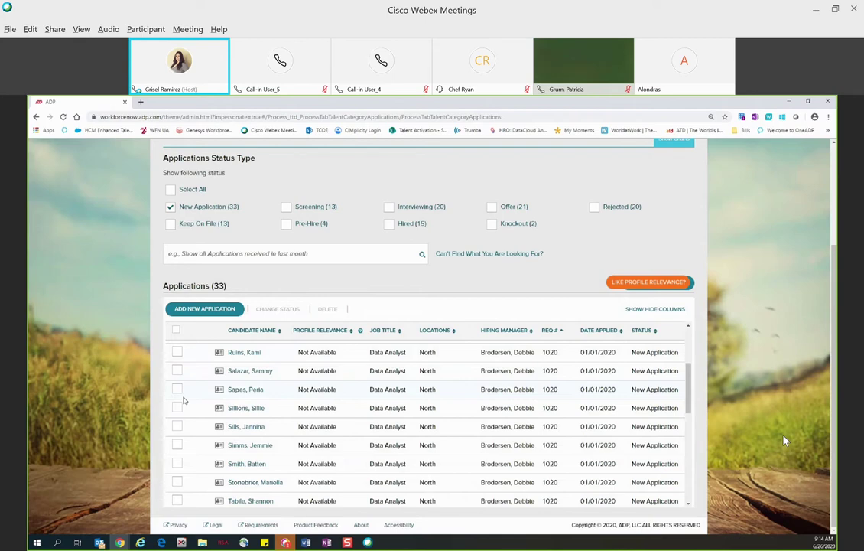
Select the first eight Data Analyst applications listed under requisition 1020.
scroll(187, 413, down, 1)
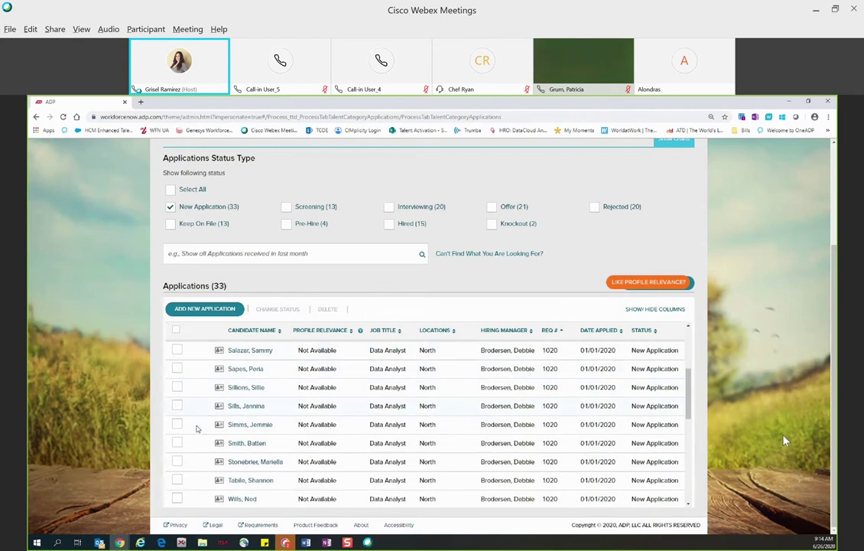
scroll(559, 425, up, 2)
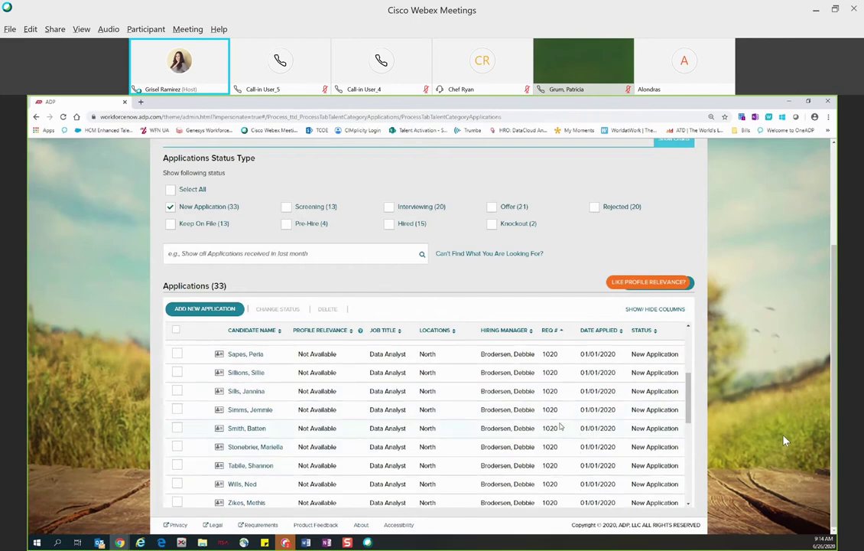
scroll(559, 386, up, 2)
scroll(554, 359, down, 2)
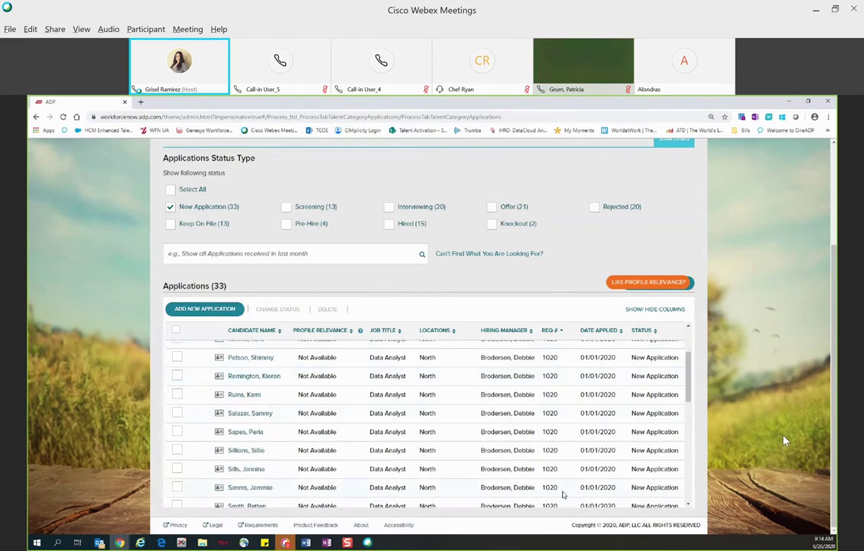
scroll(251, 382, up, 2)
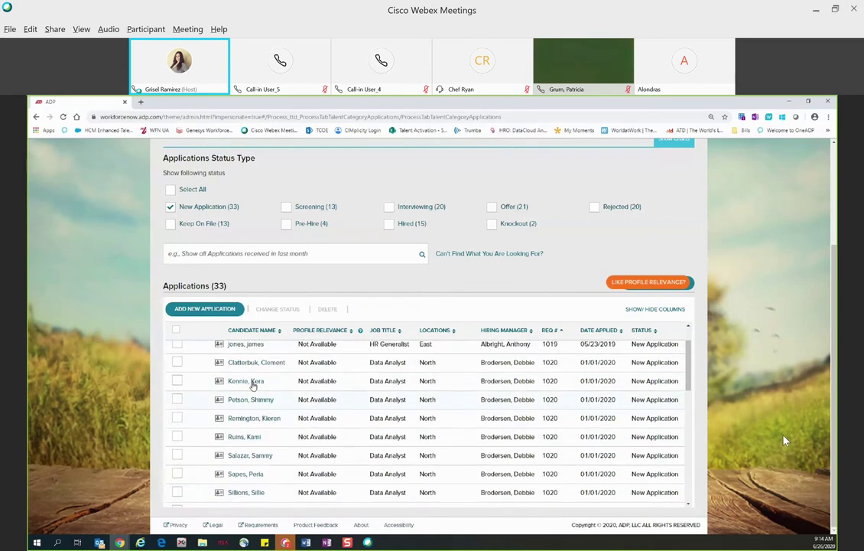
click(177, 362)
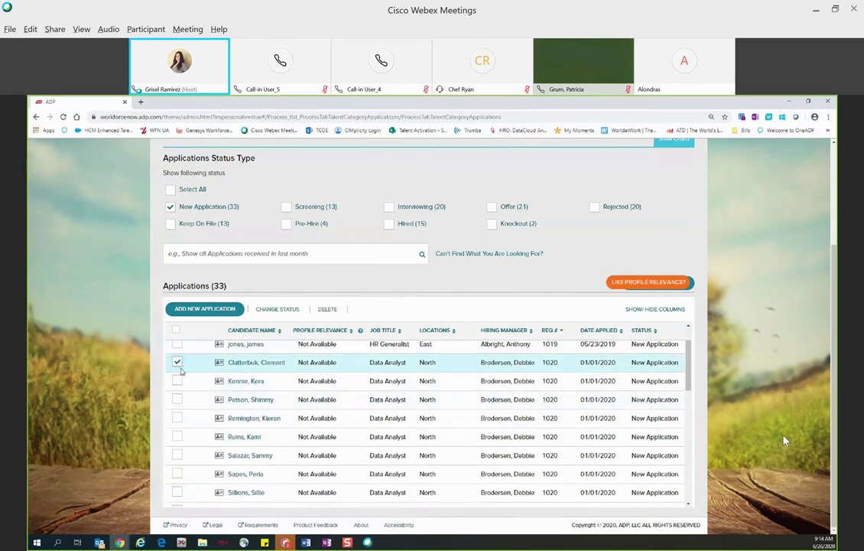
click(178, 381)
click(178, 399)
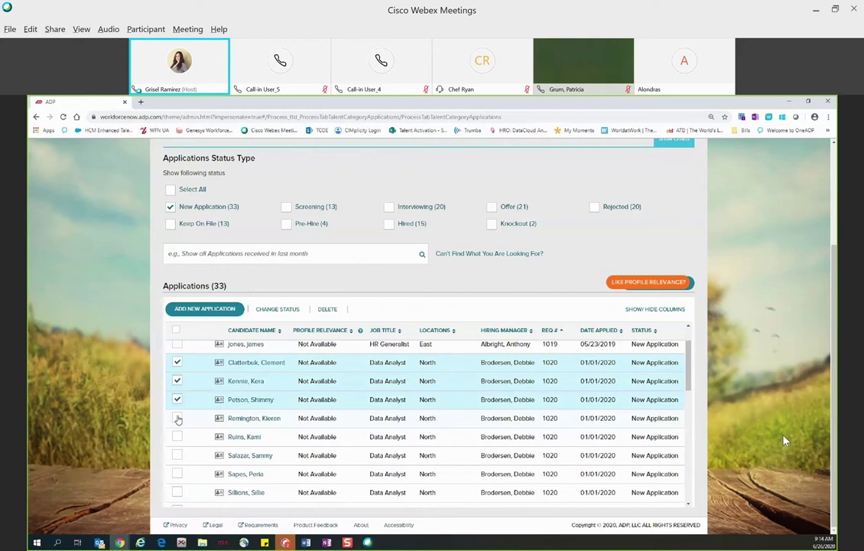
click(178, 419)
click(178, 437)
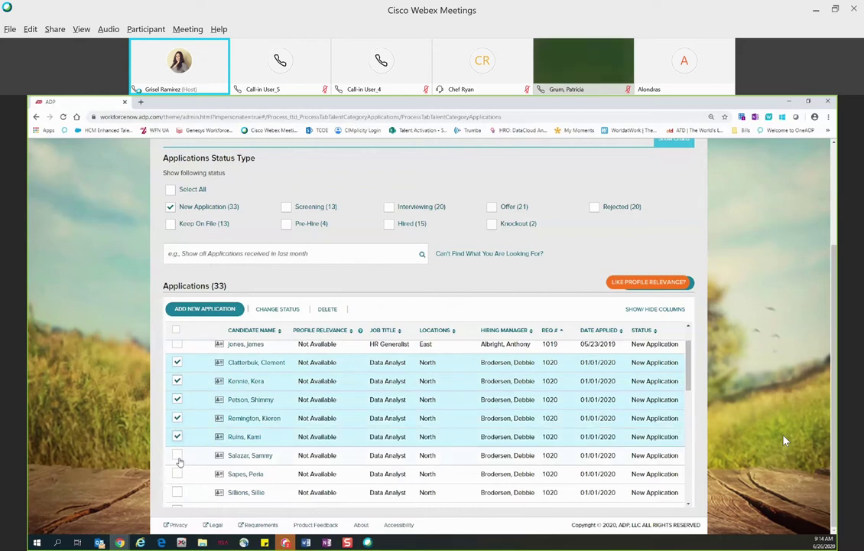
click(178, 455)
click(177, 473)
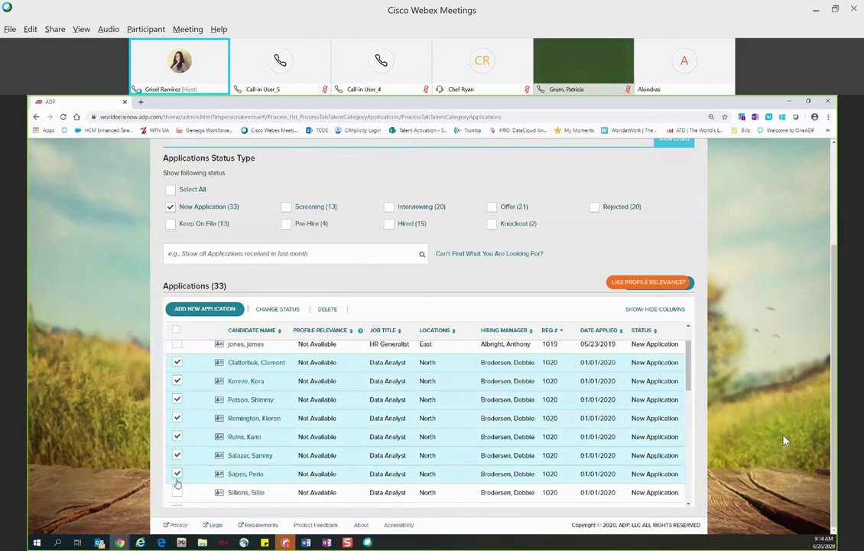
click(177, 492)
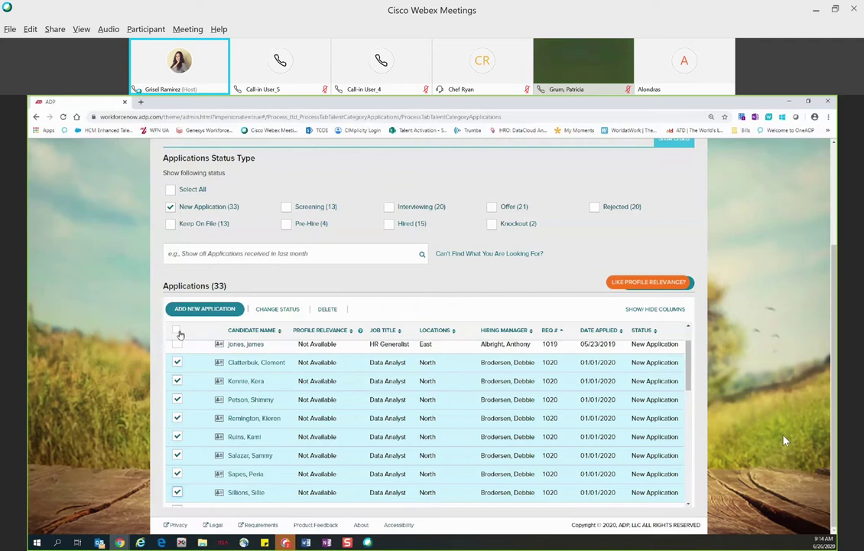
Change the status of the selected applications to Rejected with disposition code NA - Position No Longer Available.
click(275, 310)
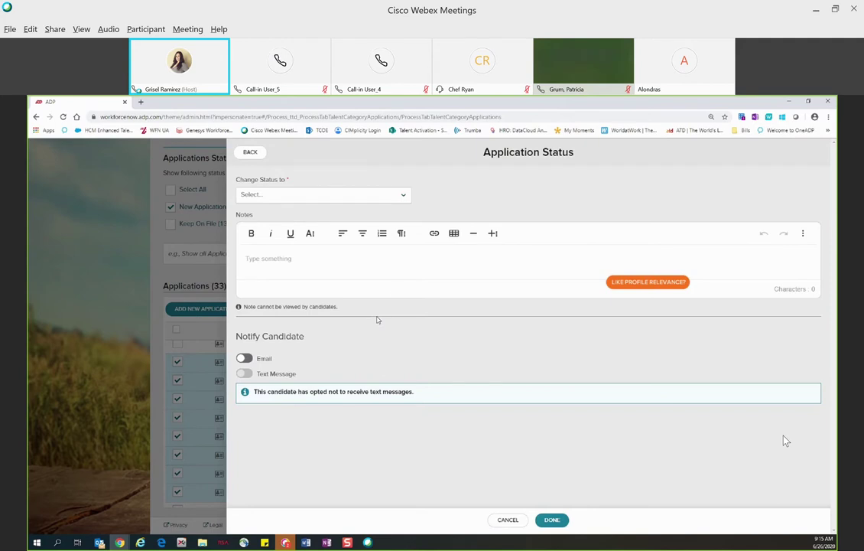
click(405, 195)
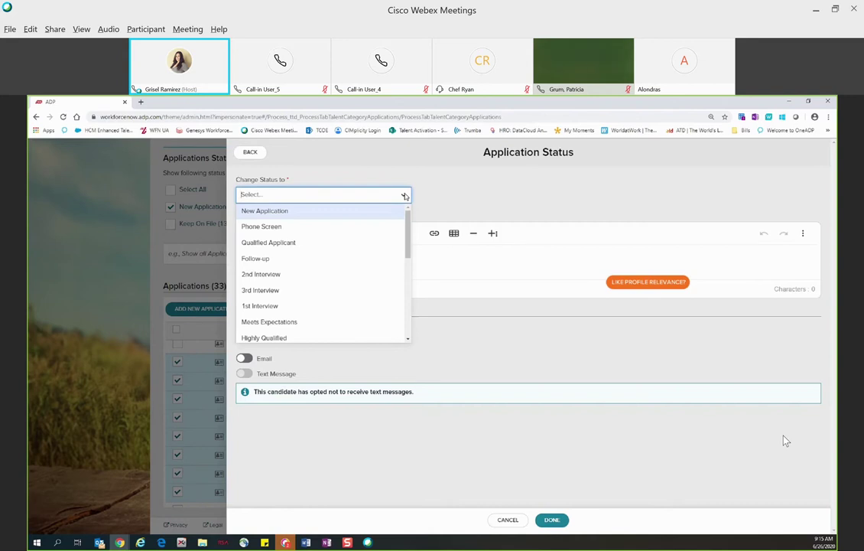
drag(408, 228, 407, 305)
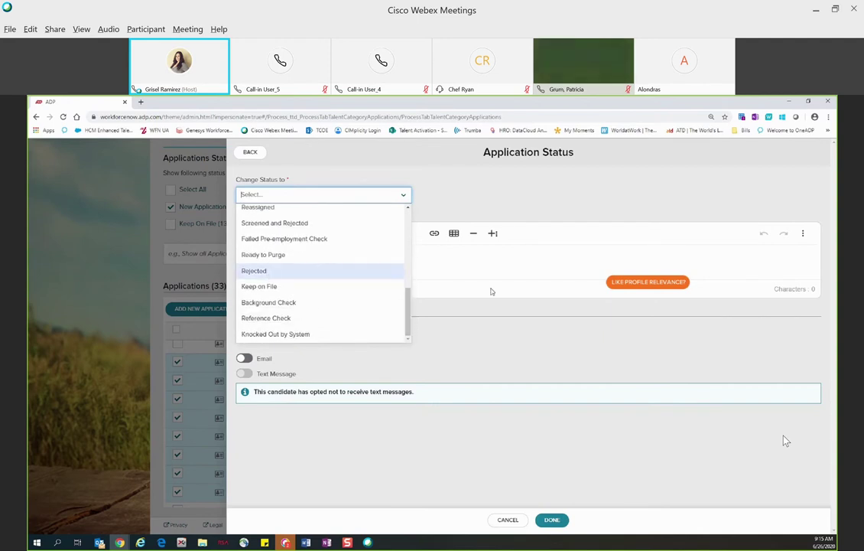
click(268, 272)
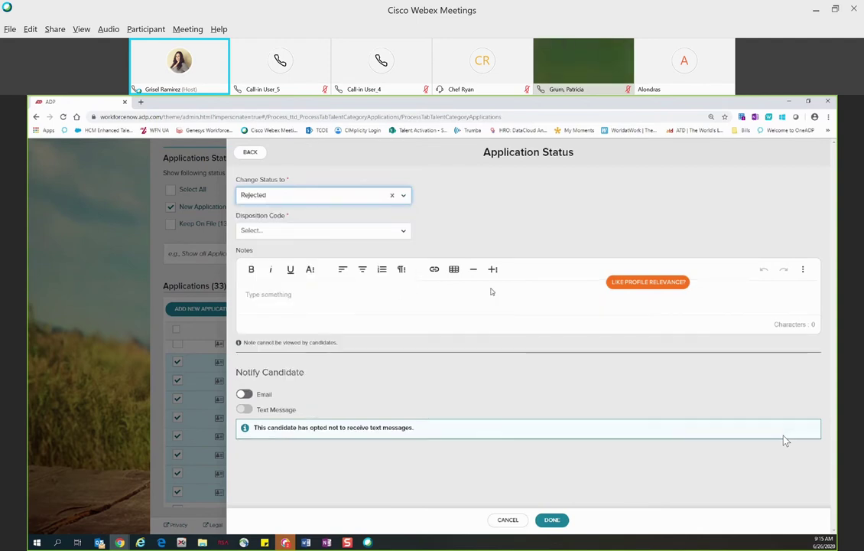
click(403, 231)
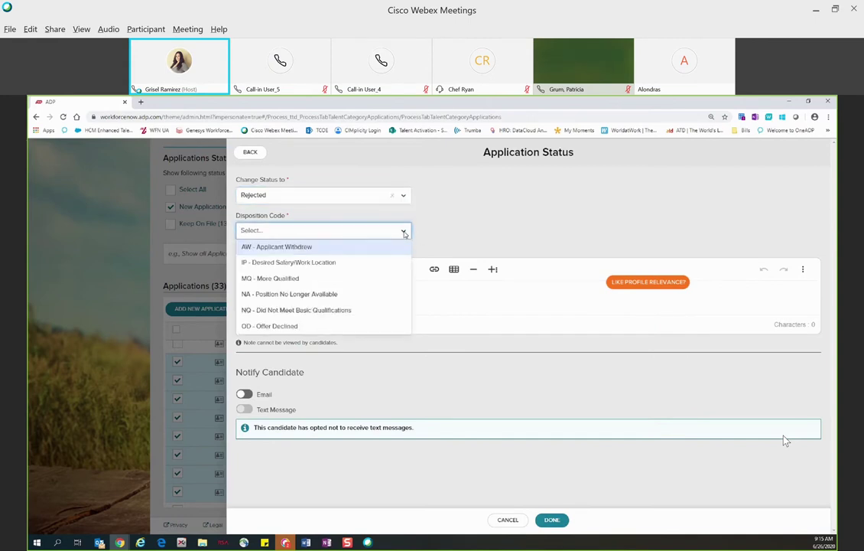
click(299, 297)
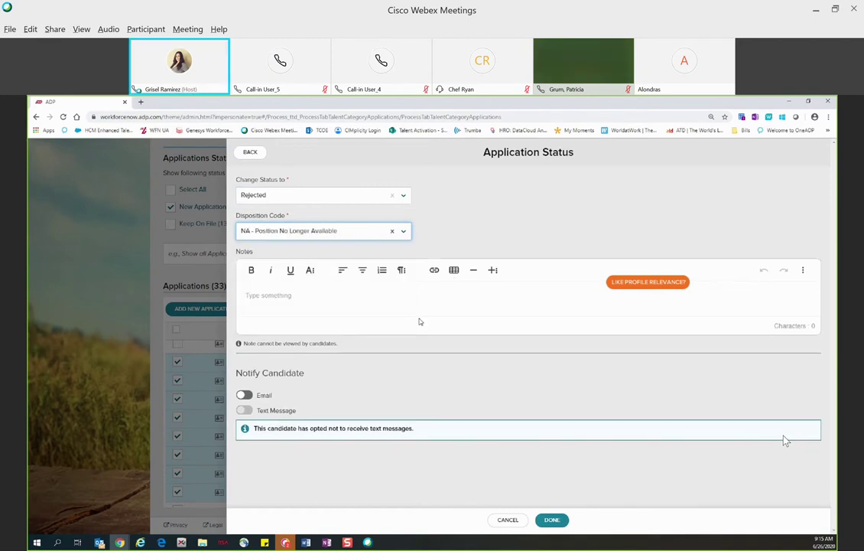
Add the note "test" to the status change and check the hint on whether candidates can view notes.
click(339, 308)
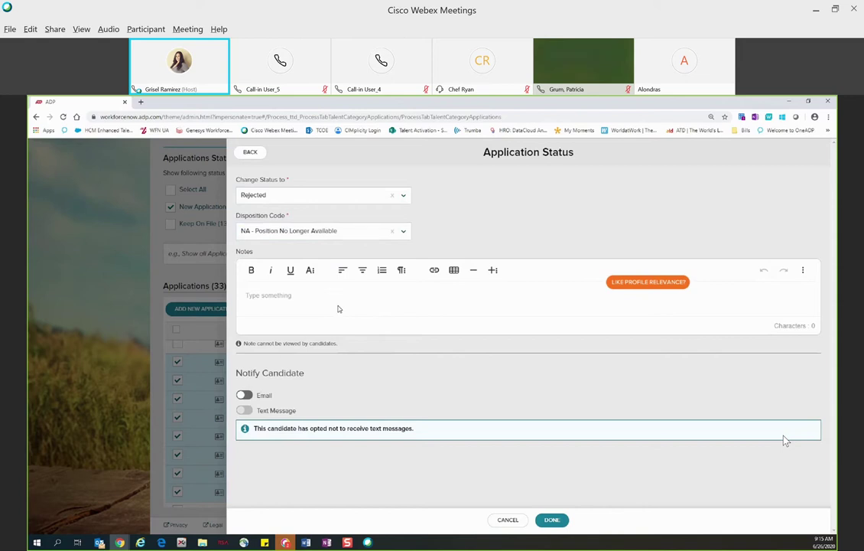
text(test)
drag(342, 347, 244, 348)
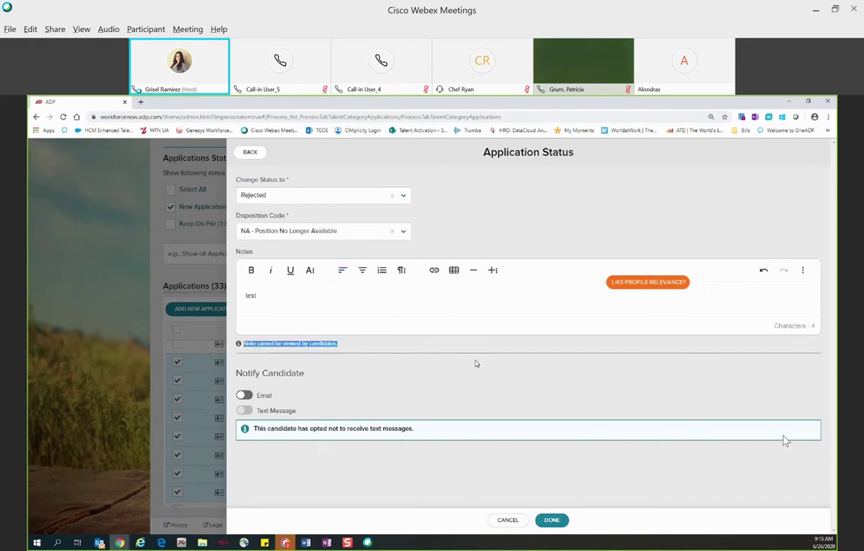
click(308, 362)
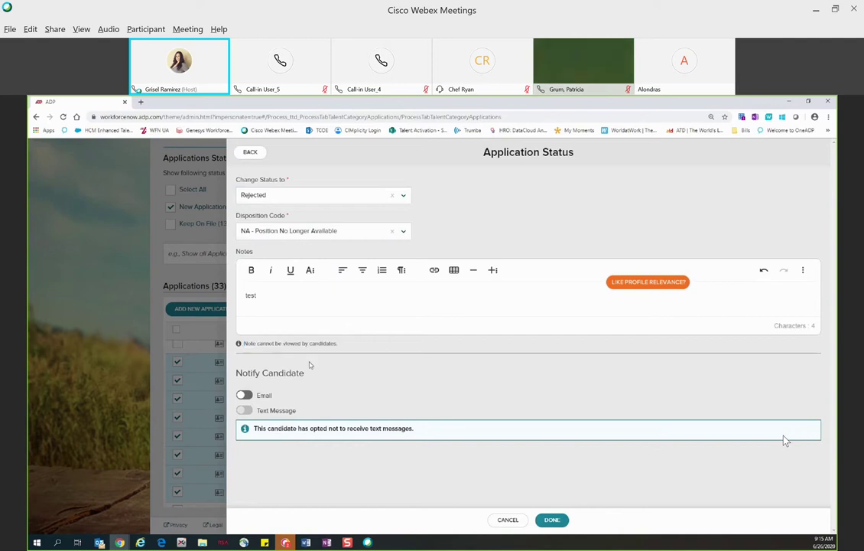
Turn on email notification for the candidates and check the Reply To address.
triple_click(304, 374)
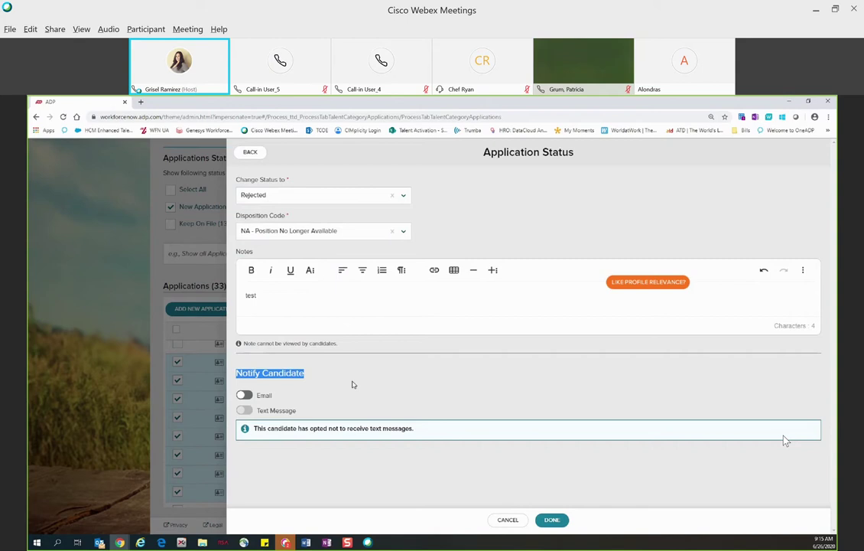
click(244, 396)
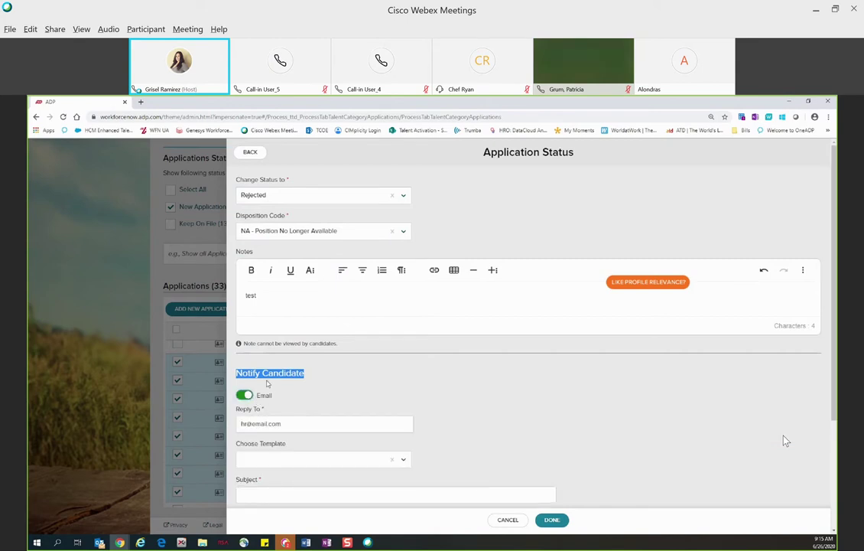
click(440, 393)
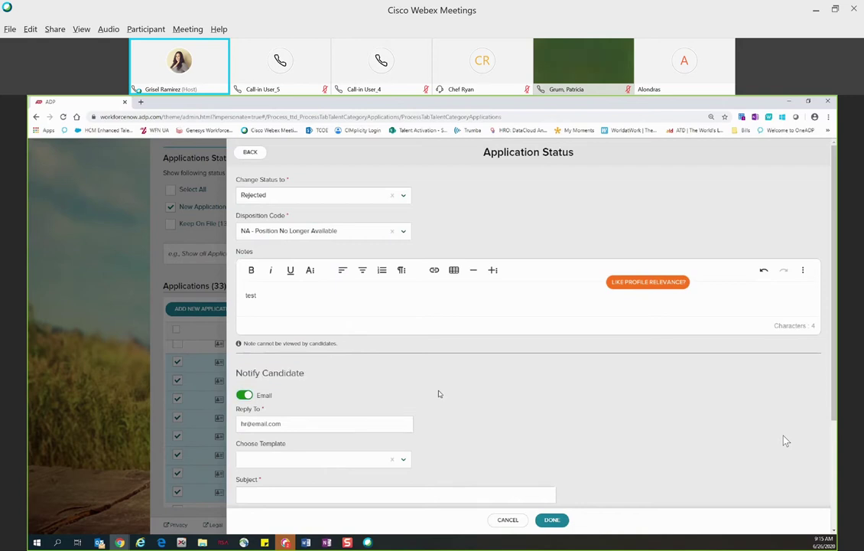
scroll(312, 379, down, 2)
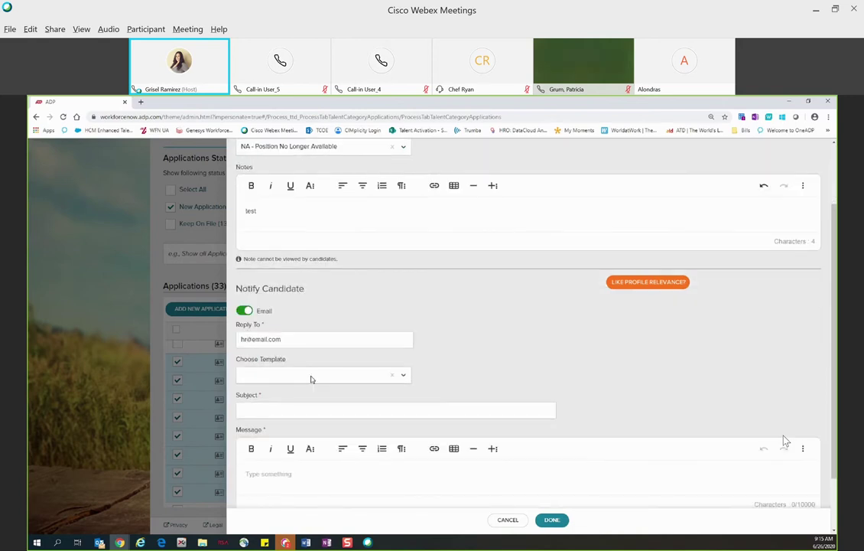
triple_click(292, 339)
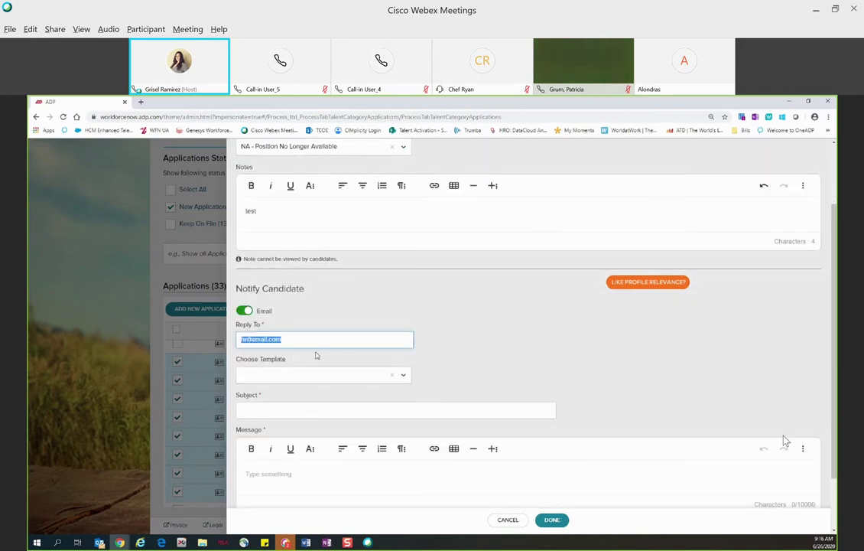
click(452, 353)
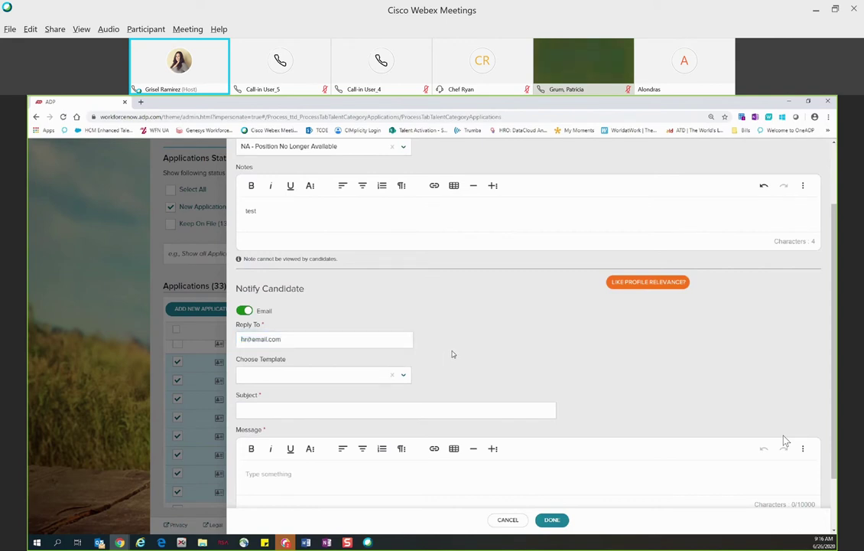
triple_click(247, 341)
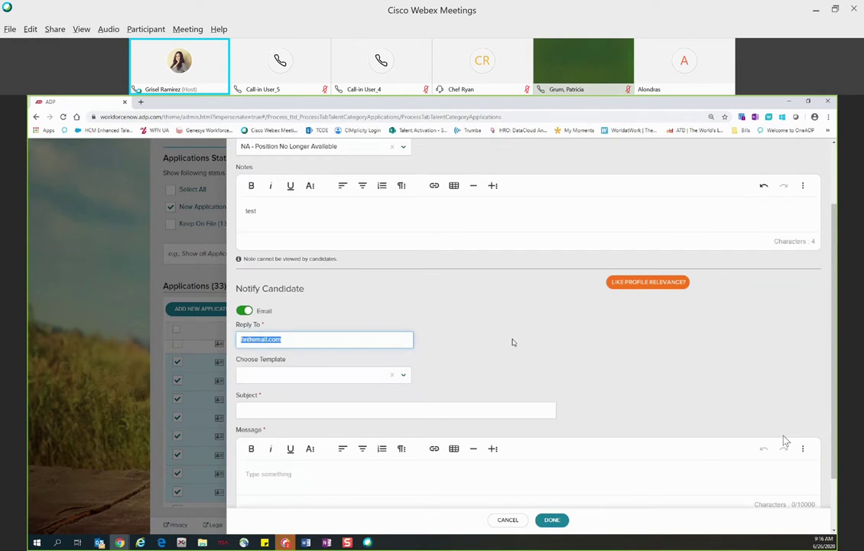
click(431, 317)
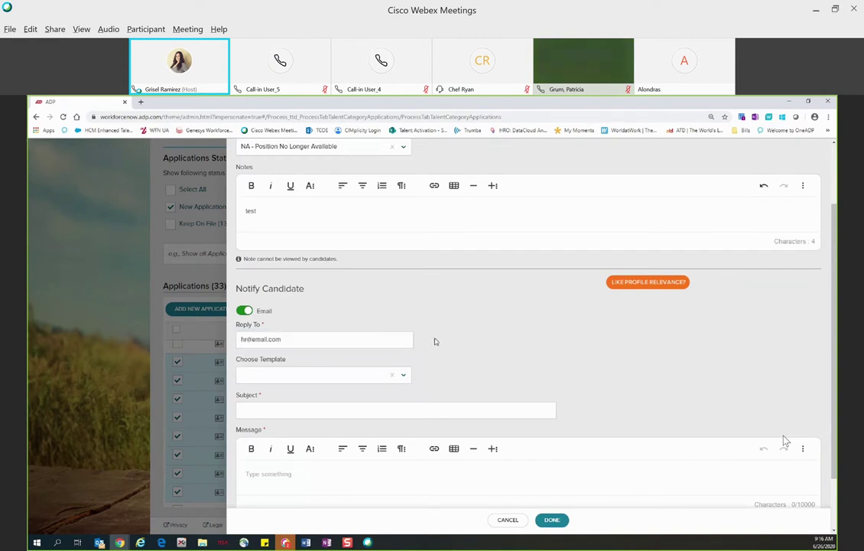
Apply the Rejected Application email template, review its subject and message, and submit the status change.
click(404, 377)
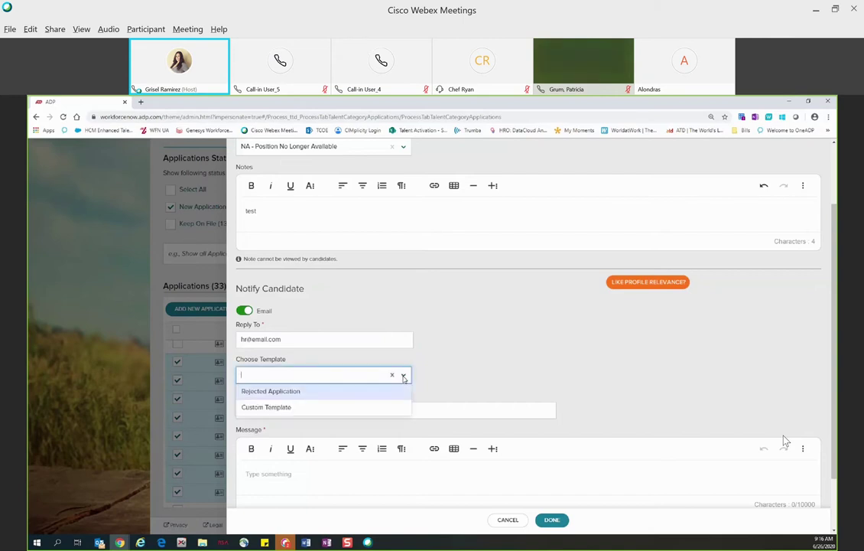
click(332, 397)
scroll(429, 405, down, 2)
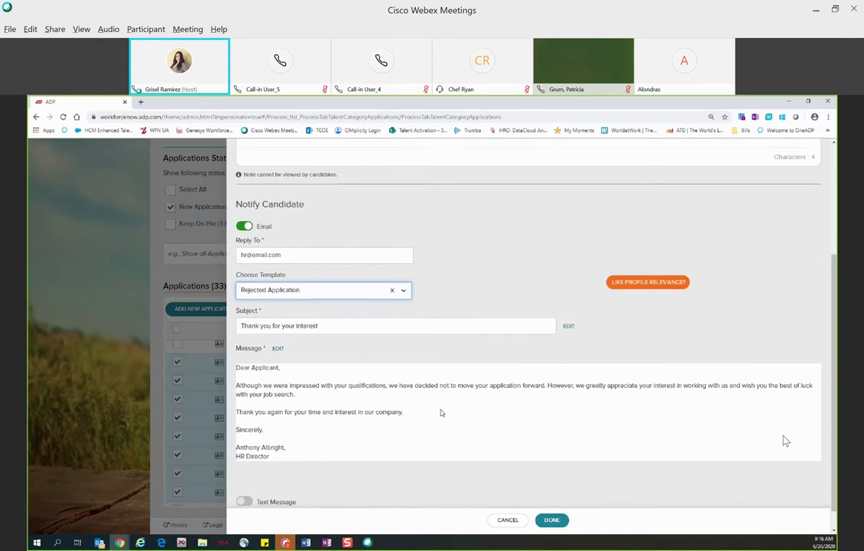
scroll(442, 410, down, 1)
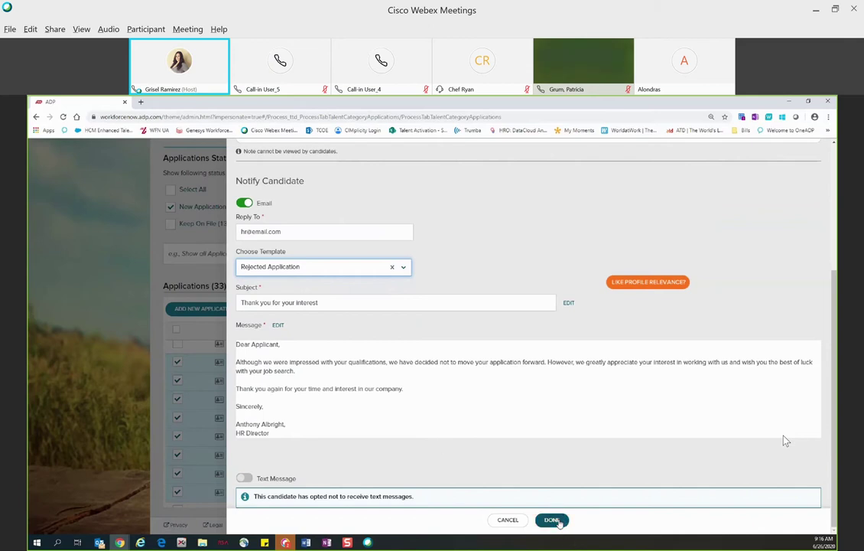
click(559, 520)
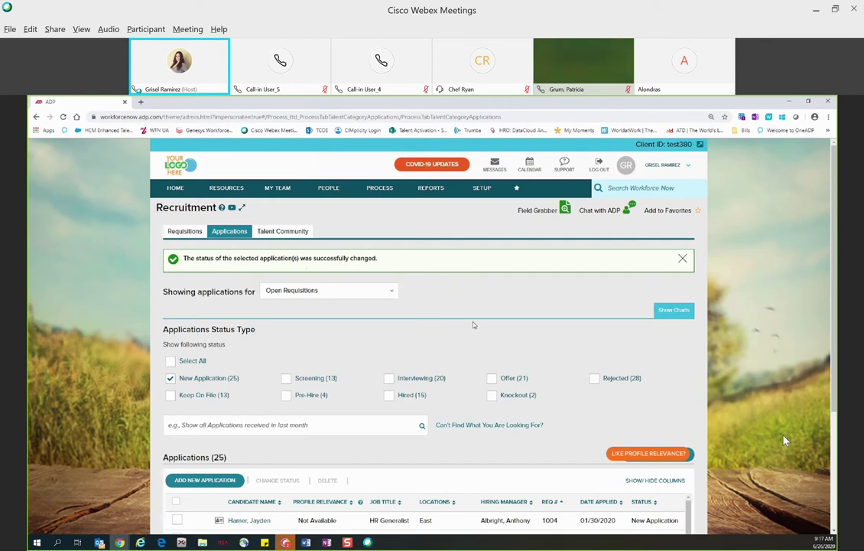
scroll(472, 325, down, 2)
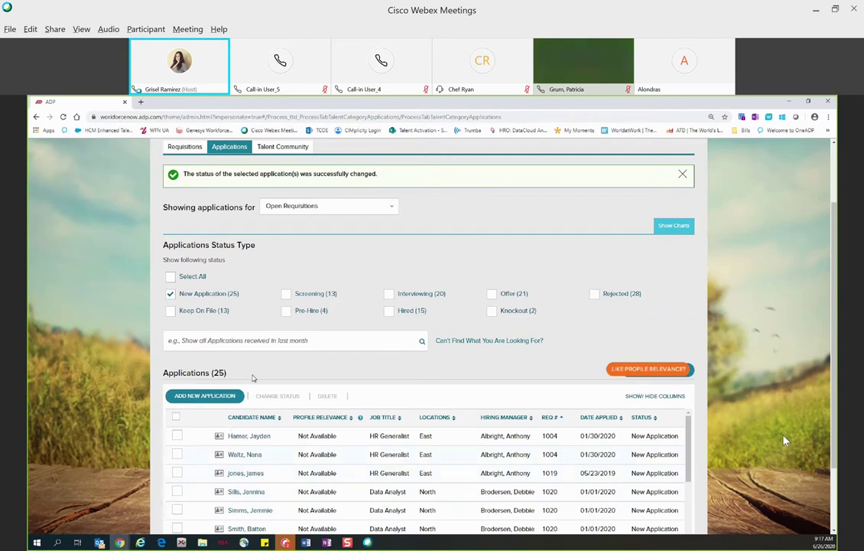
scroll(267, 382, up, 1)
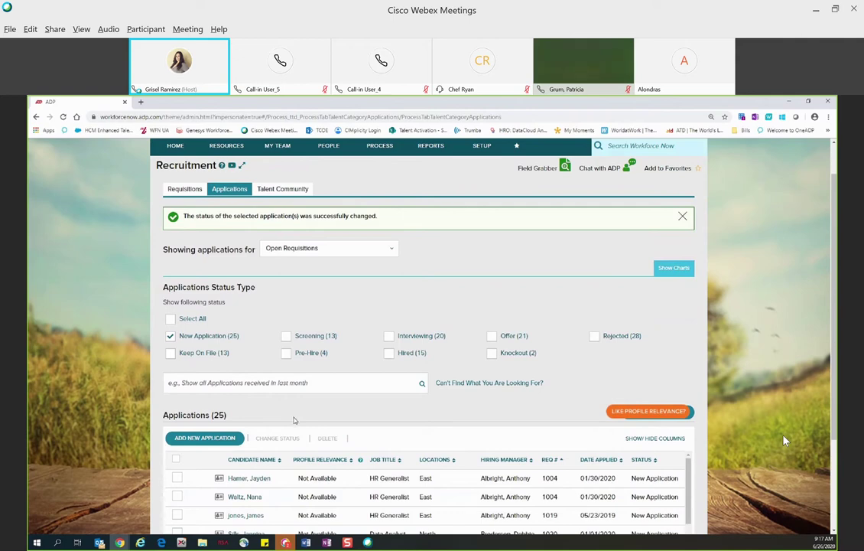
scroll(294, 413, down, 1)
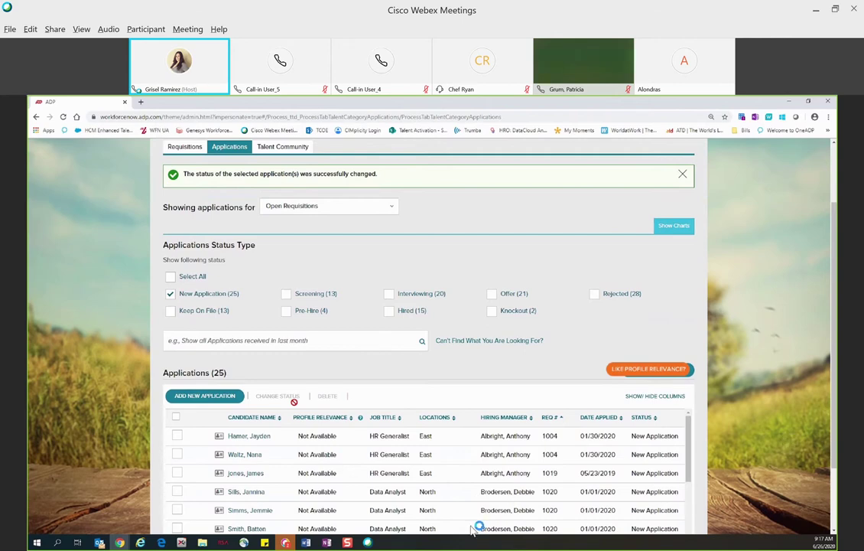
Open the Webex meeting chat to read the participants' messages, and close the chat.
key(ctrl+shift+c)
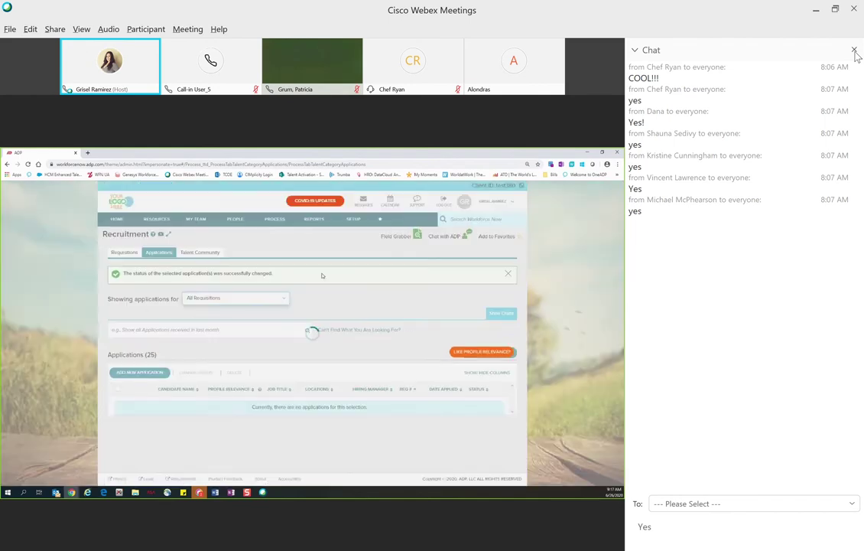
click(854, 51)
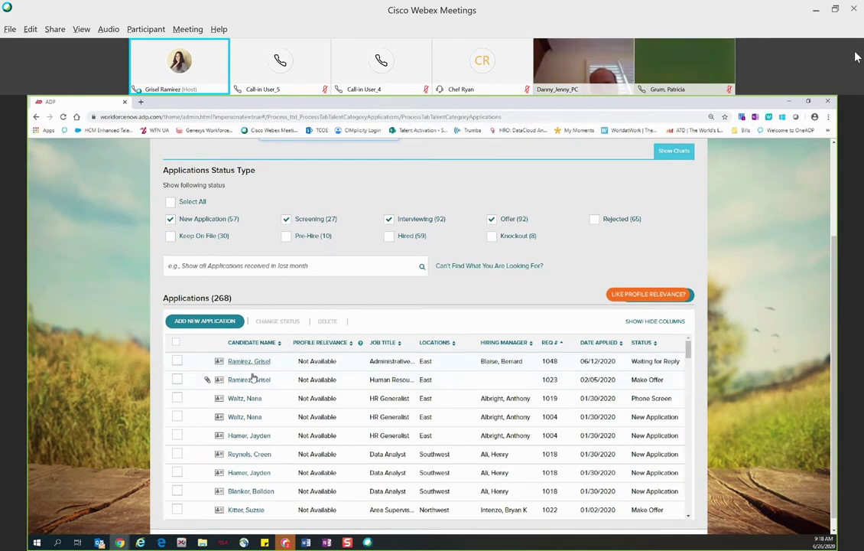
Open the candidate's profile for the 1023 Human Resource Manager application and check the Voluntary Self Identification line.
click(249, 386)
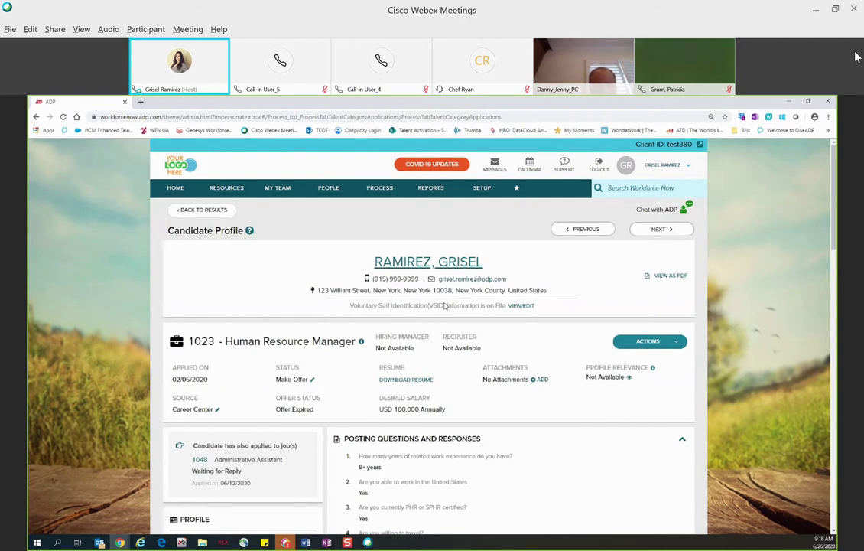
drag(349, 305, 509, 310)
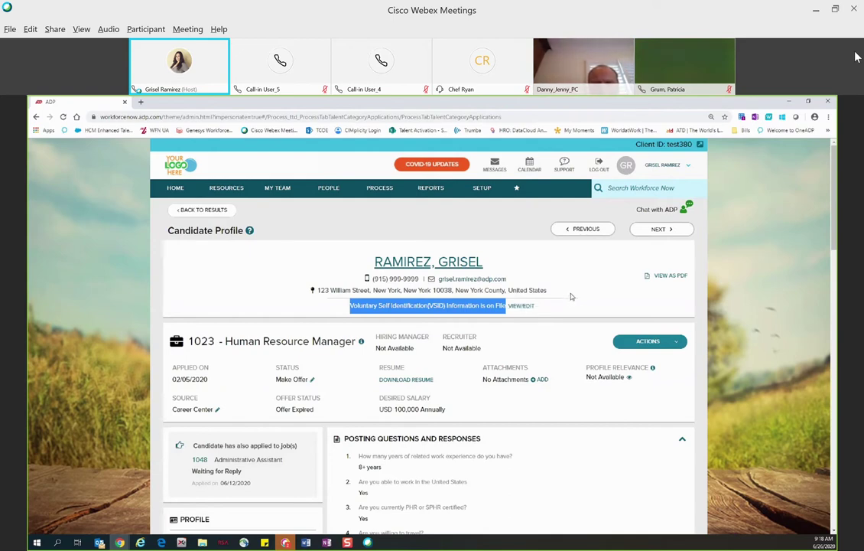
View the application as a PDF and read its personal information, education, employment, skills, certification and resume sections.
click(680, 278)
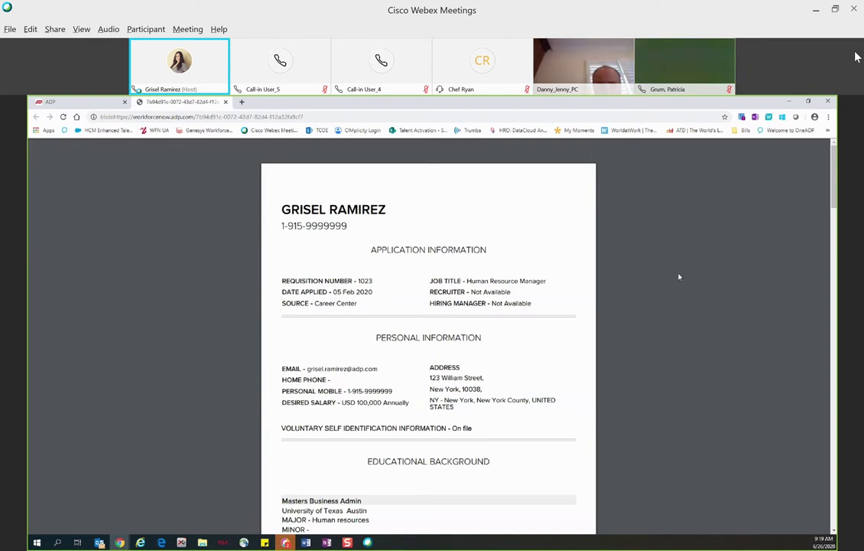
scroll(607, 273, down, 1)
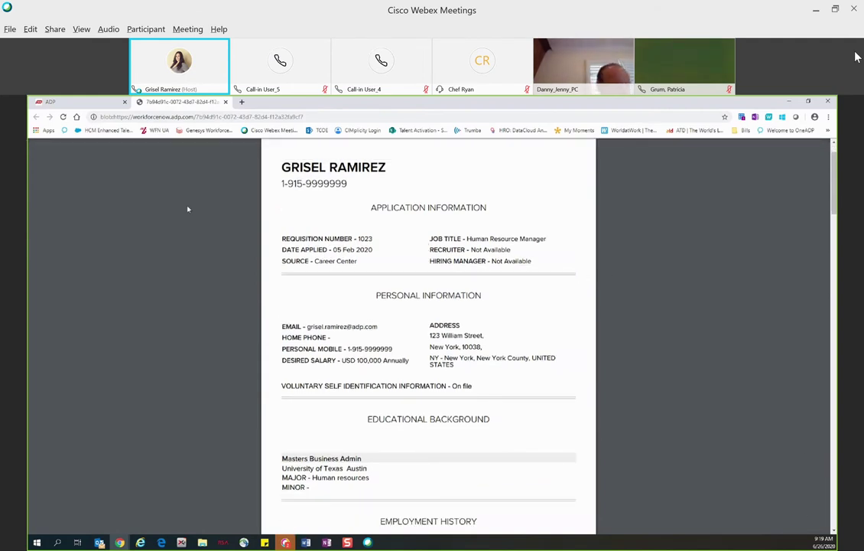
scroll(400, 274, down, 1)
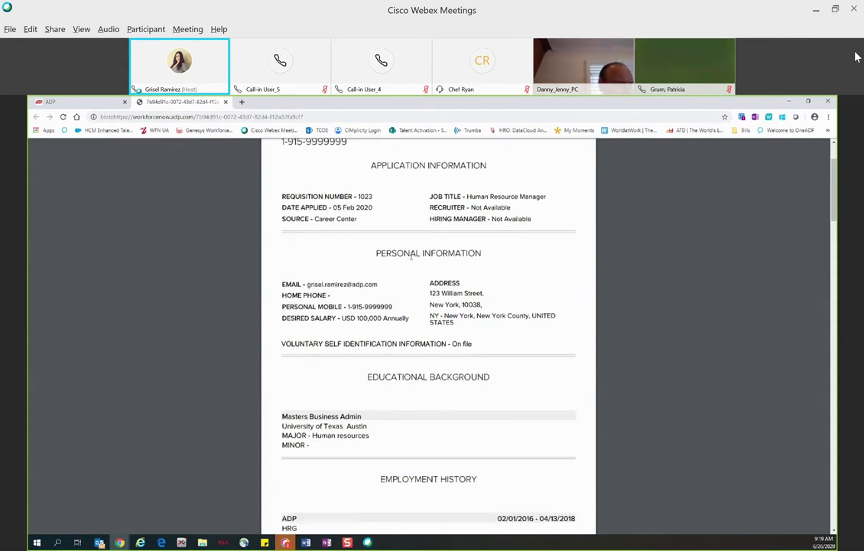
scroll(472, 314, down, 3)
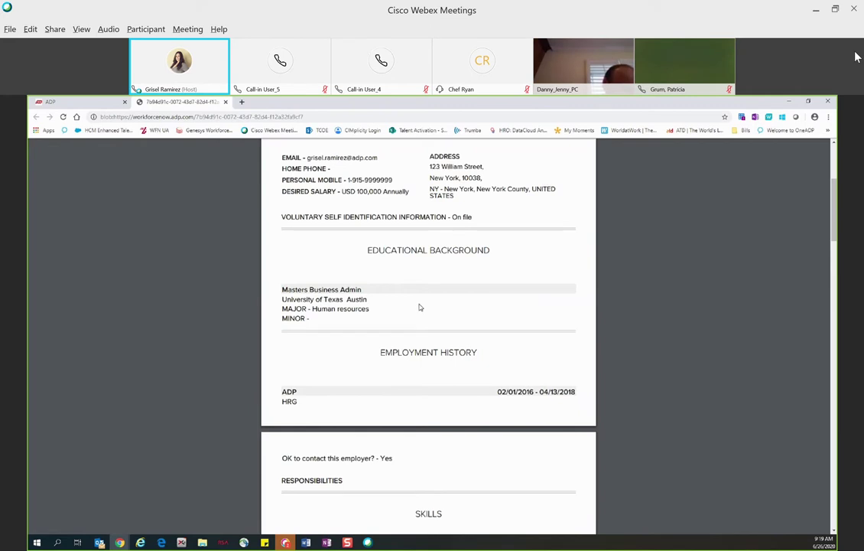
scroll(420, 306, down, 5)
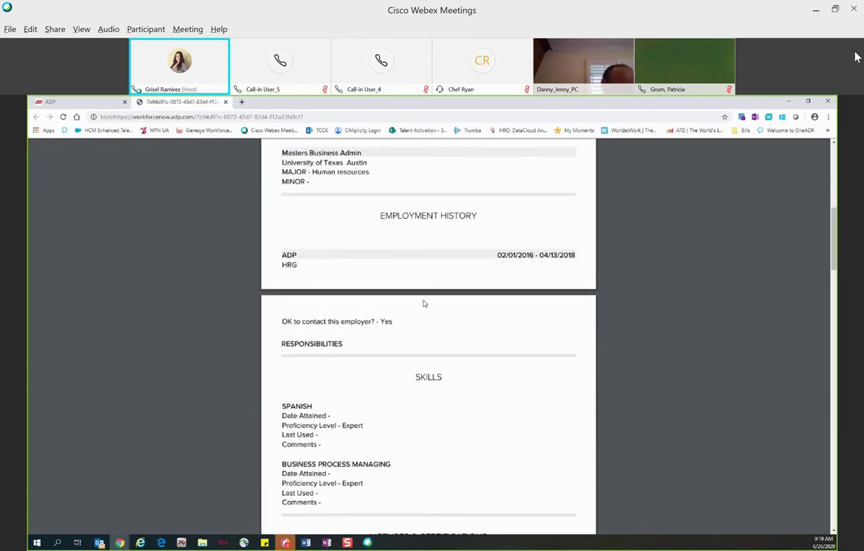
scroll(426, 306, down, 2)
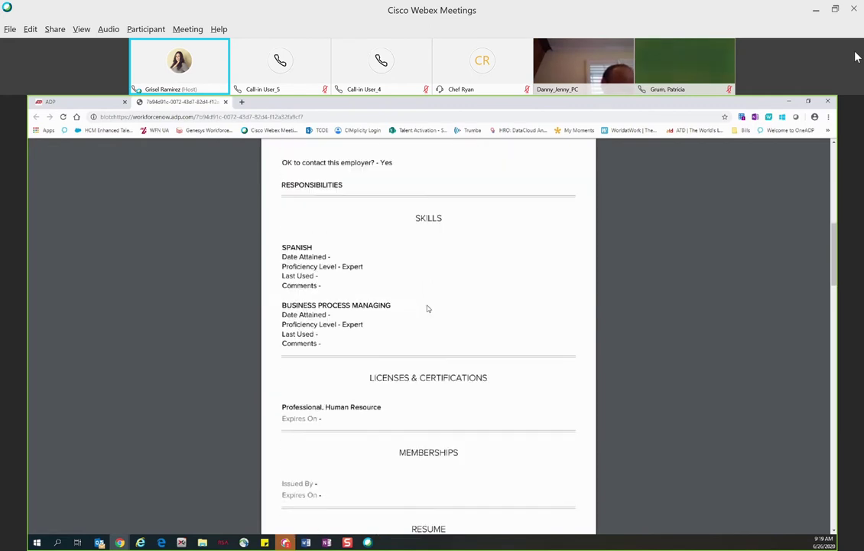
scroll(428, 310, down, 2)
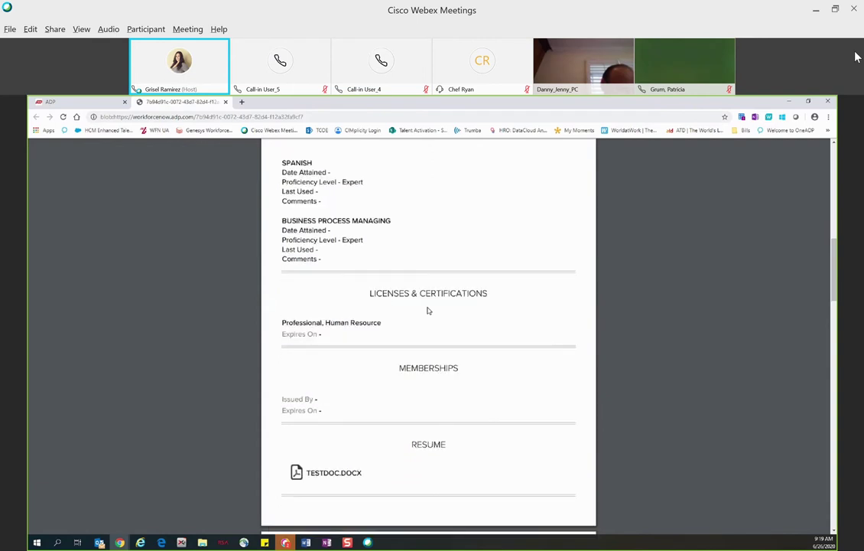
scroll(428, 311, down, 2)
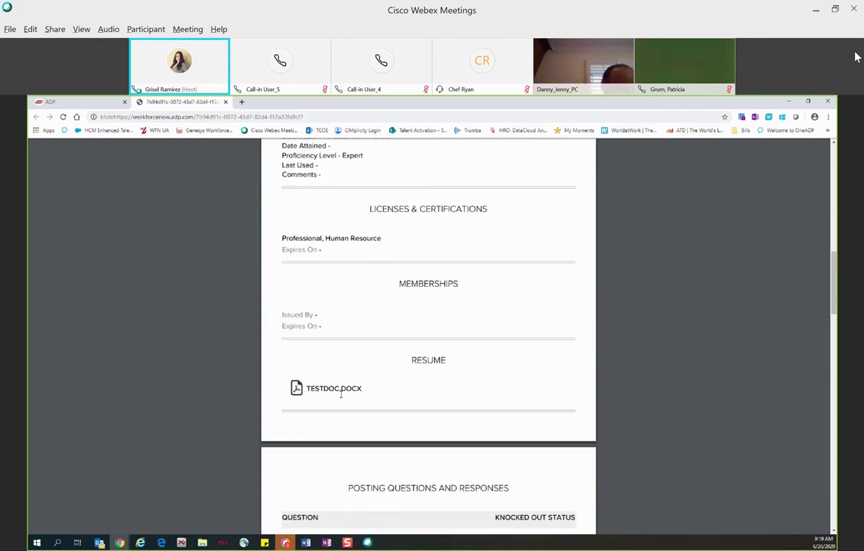
Read the PDF's posting questions, self-attestation, screening and interview sections, and return to the candidate profile.
scroll(341, 395, down, 5)
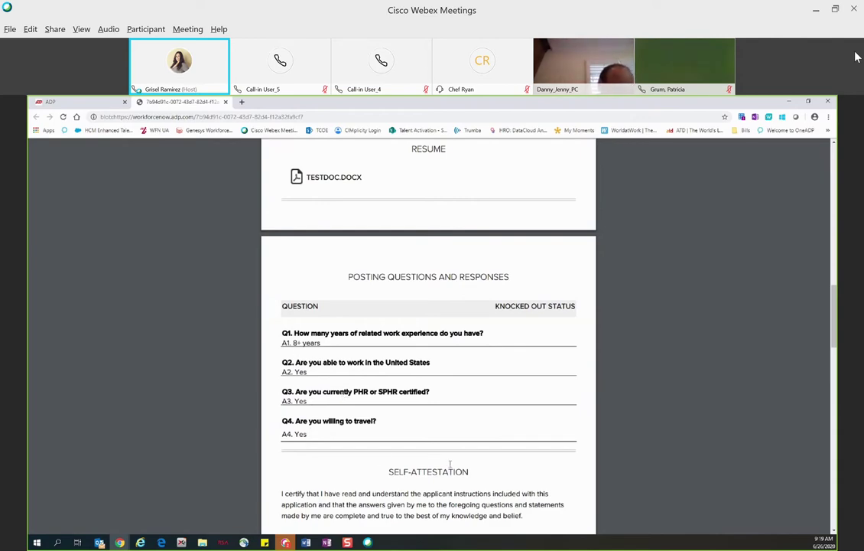
scroll(475, 462, down, 2)
scroll(475, 462, down, 2)
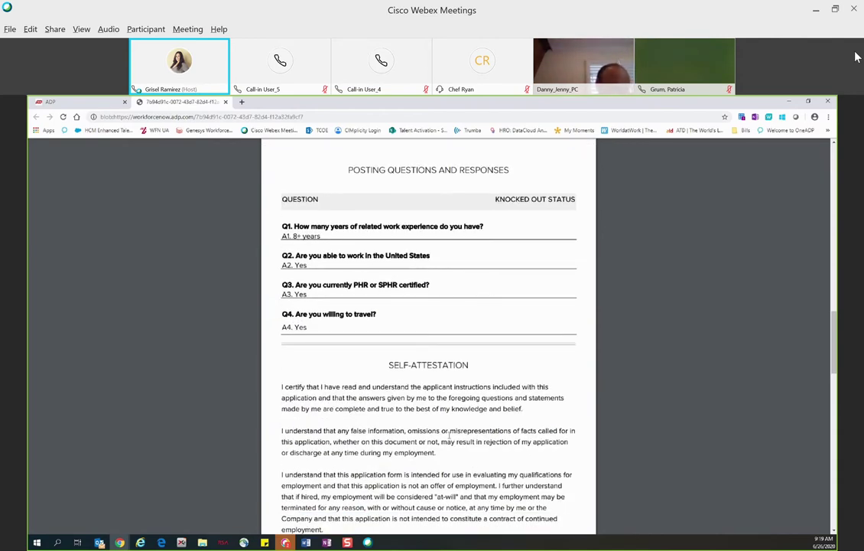
scroll(352, 396, down, 2)
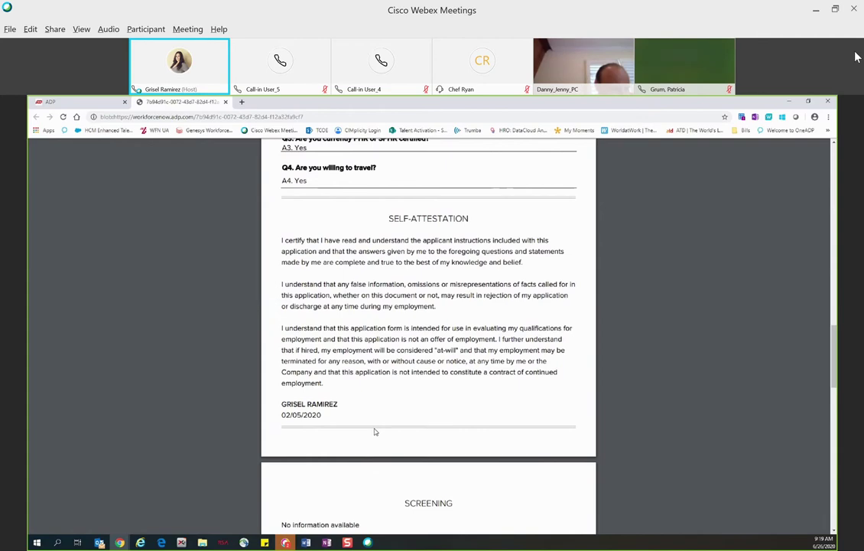
scroll(375, 432, down, 1)
scroll(377, 426, down, 3)
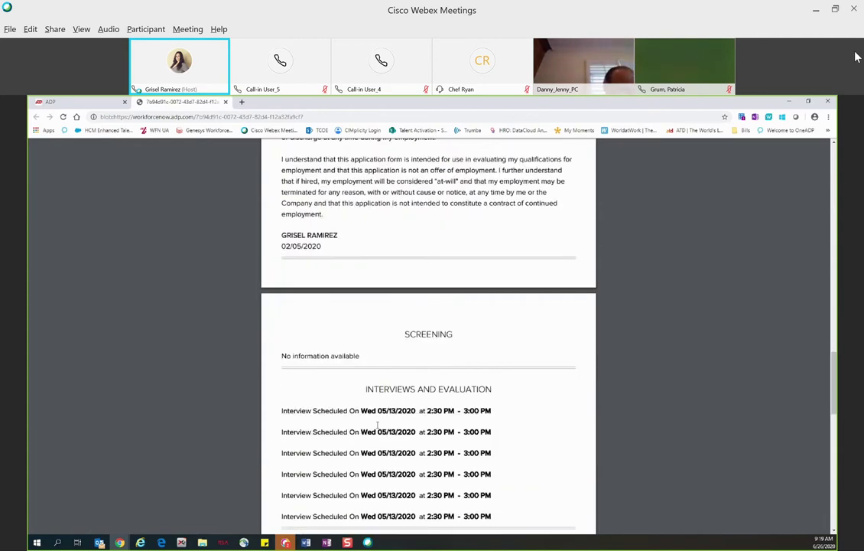
scroll(377, 425, down, 2)
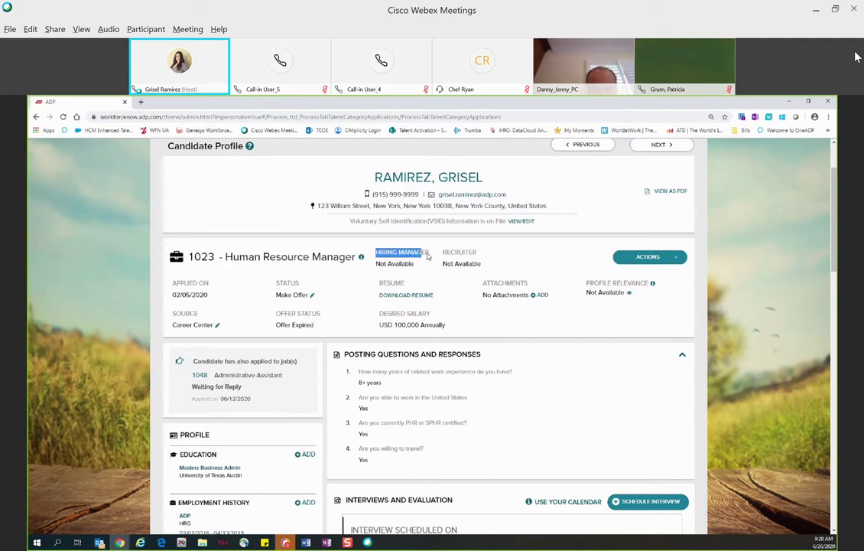
Review the application summary's hiring manager, recruiter, application date, status and Profile Relevance fields.
drag(443, 253, 478, 254)
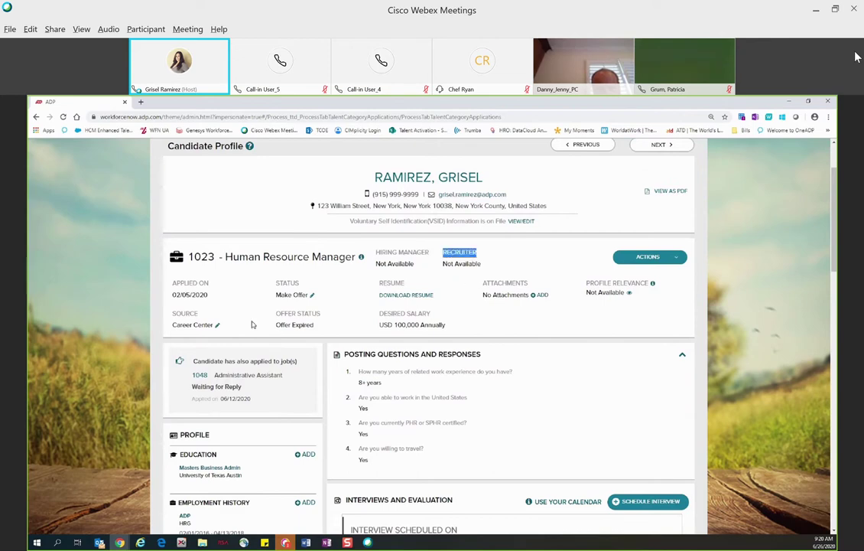
drag(171, 282, 210, 283)
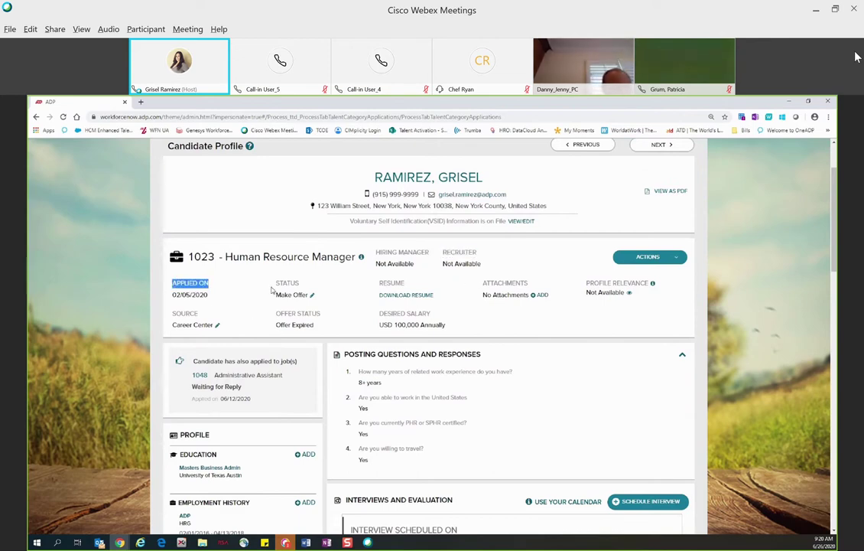
drag(273, 283, 299, 285)
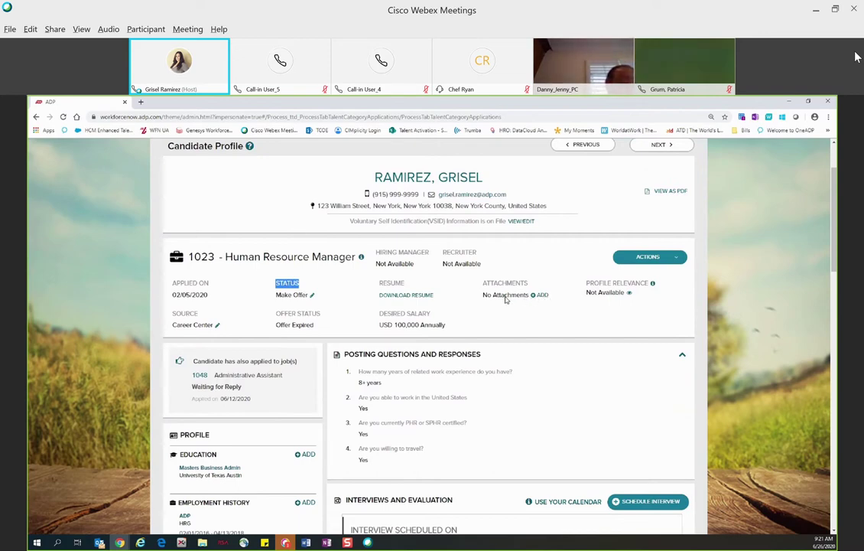
click(598, 288)
drag(598, 288, 653, 283)
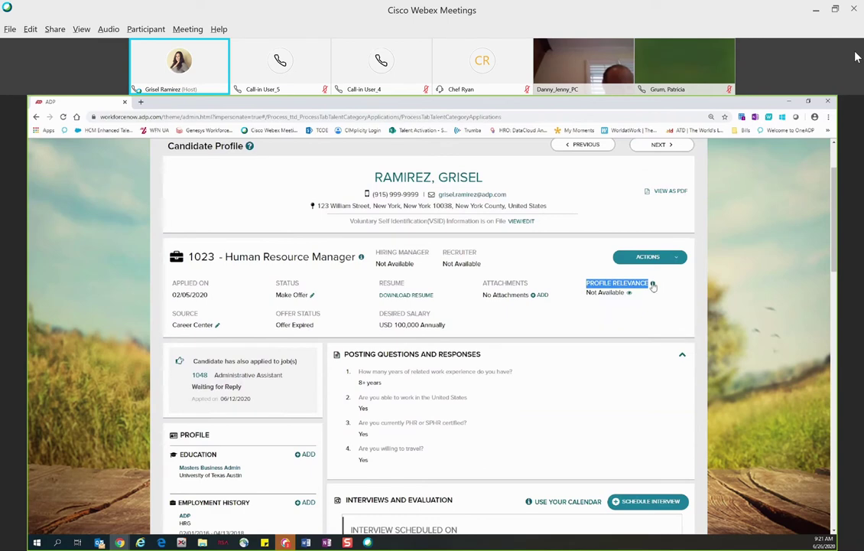
click(670, 279)
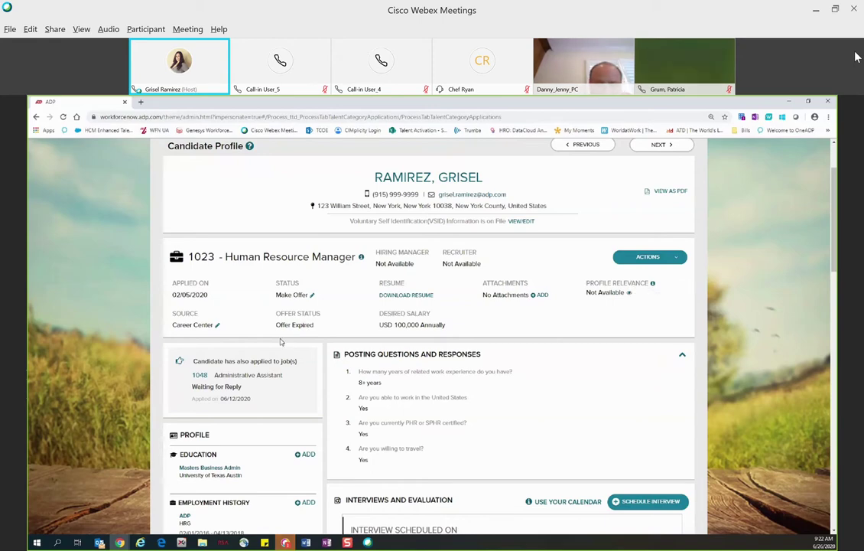
Check which other jobs the candidate has applied to and open the 1048 Administrative Assistant application.
scroll(203, 314, down, 1)
drag(193, 319, 302, 323)
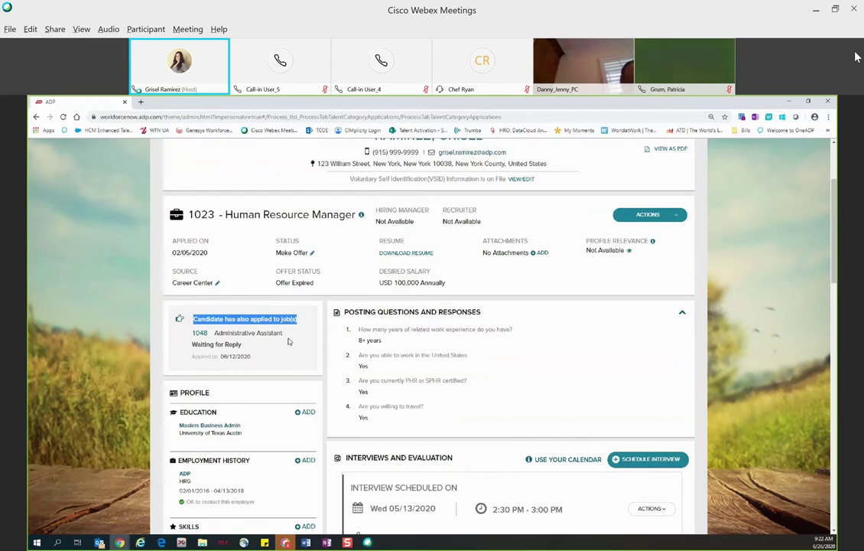
scroll(280, 353, down, 1)
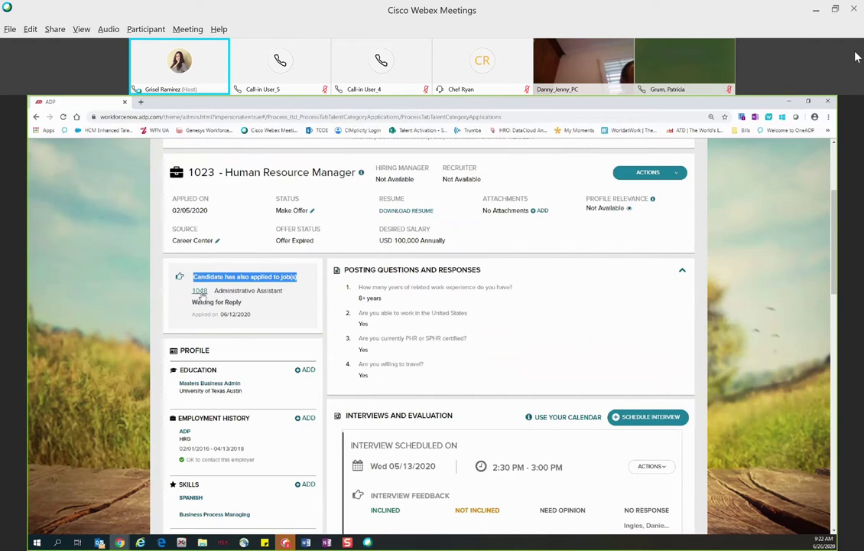
click(200, 291)
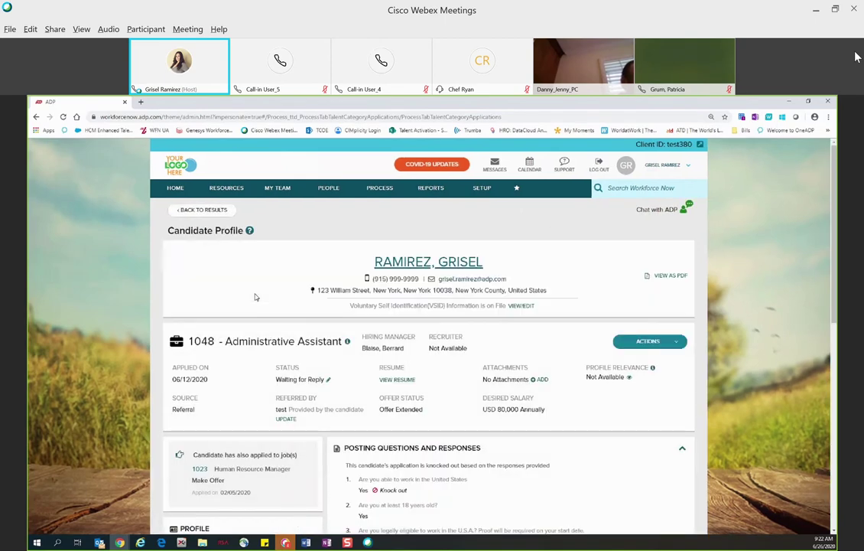
Review the Administrative Assistant application's summary and posting responses, and collapse the Posting Questions and Responses section.
scroll(324, 353, down, 1)
scroll(309, 352, down, 1)
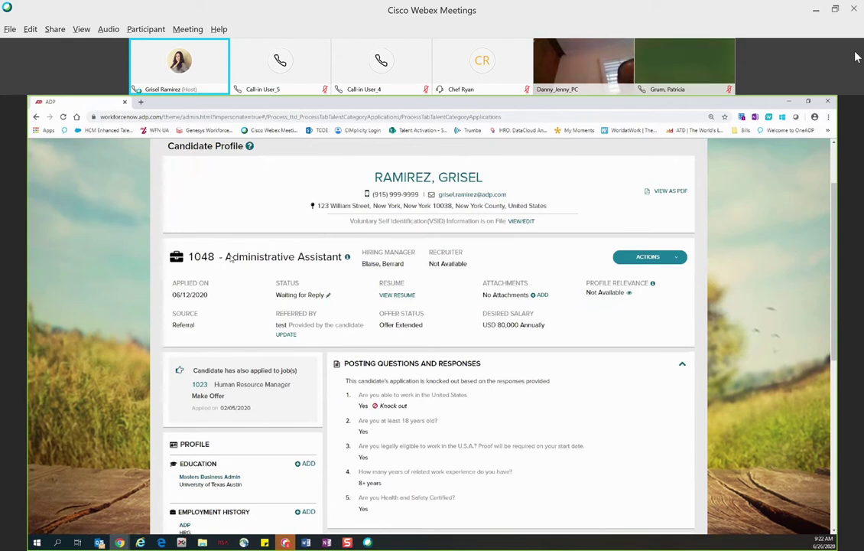
drag(225, 257, 440, 329)
scroll(339, 255, down, 1)
triple_click(441, 325)
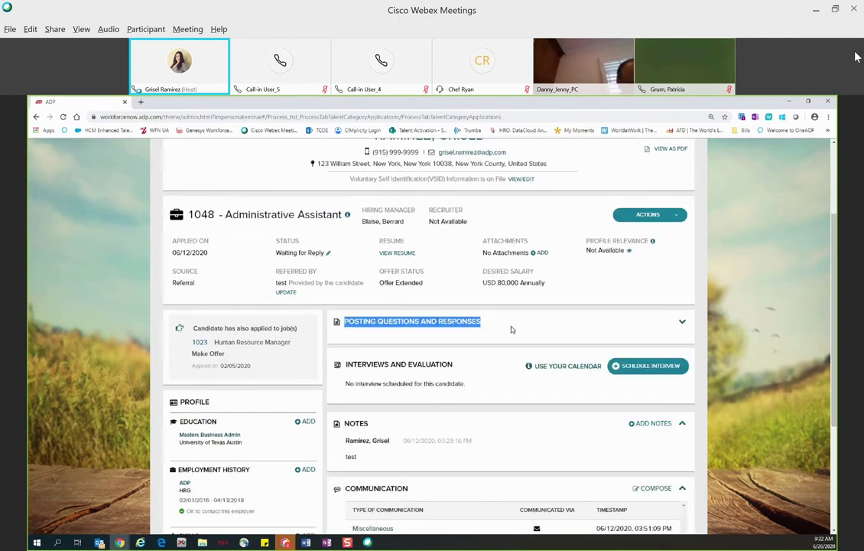
scroll(464, 299, down, 1)
click(494, 282)
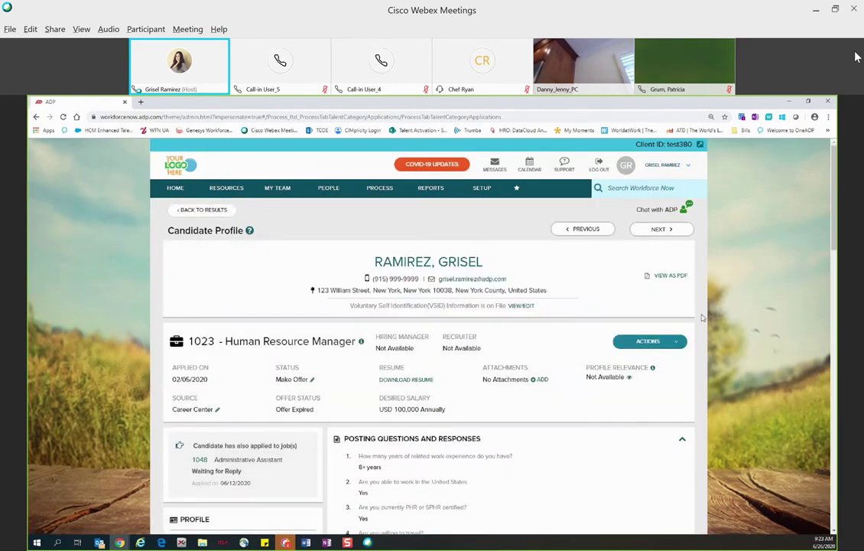
Review the Profile section of the Human Resource Manager application, and collapse and re-expand its Posting Questions and Responses.
scroll(721, 316, down, 4)
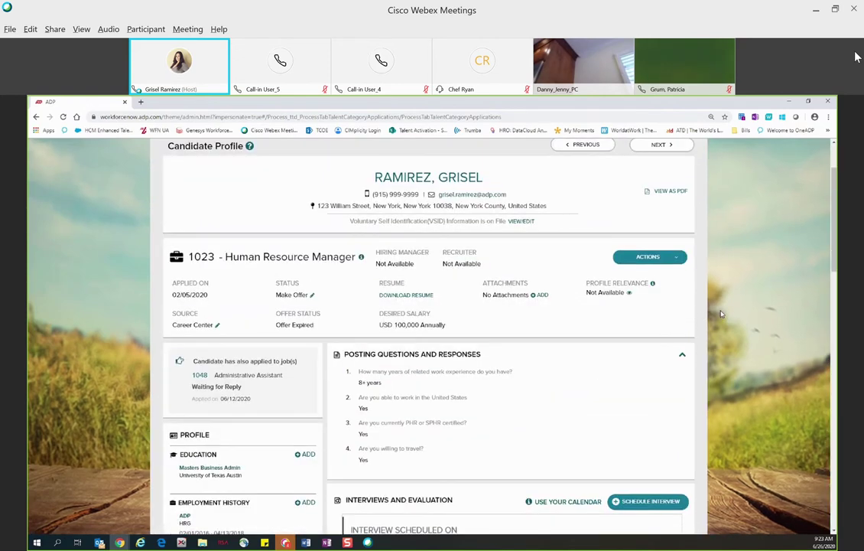
scroll(583, 315, down, 1)
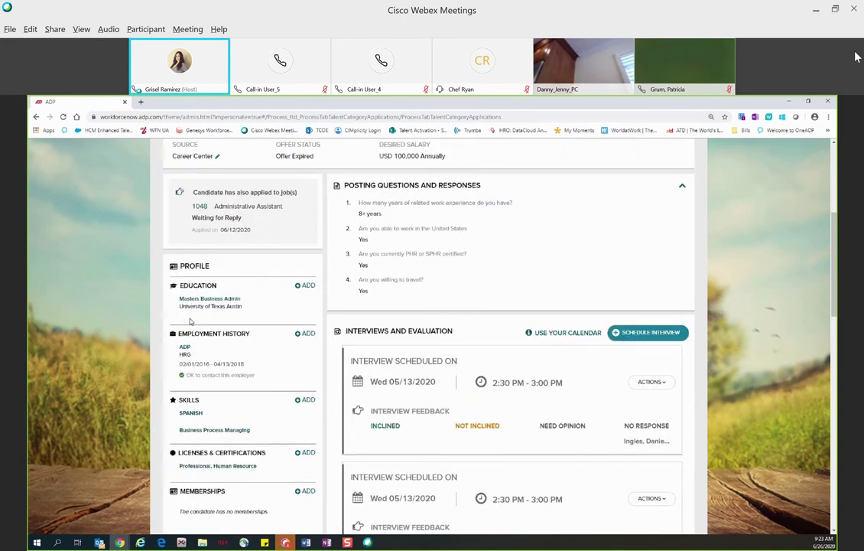
double_click(201, 265)
drag(370, 192, 537, 190)
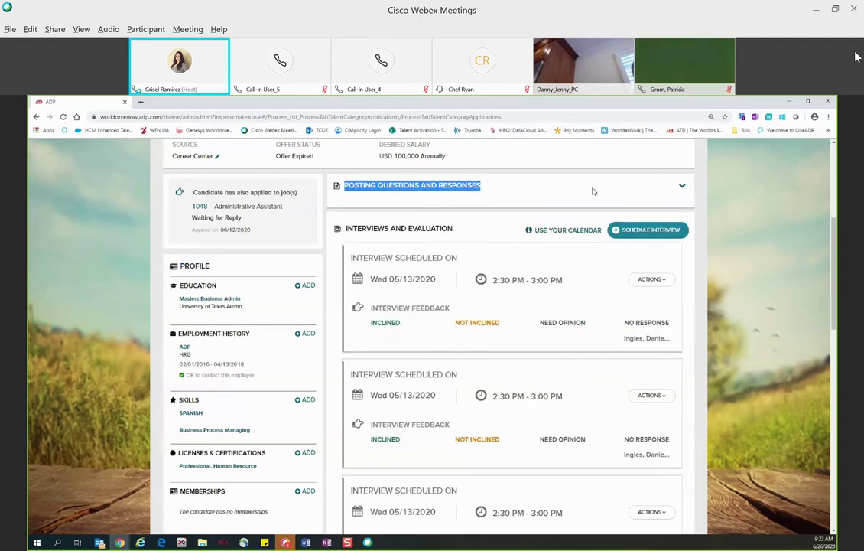
click(681, 185)
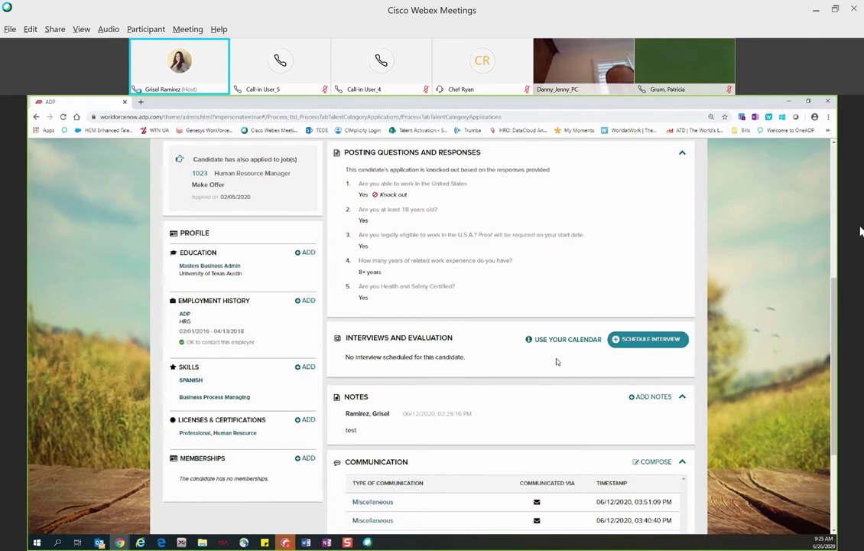
Read the calendar integration hint, view the Schedule Interview form for the Administrative Assistant application, and return to the profile.
mouse_move(557, 342)
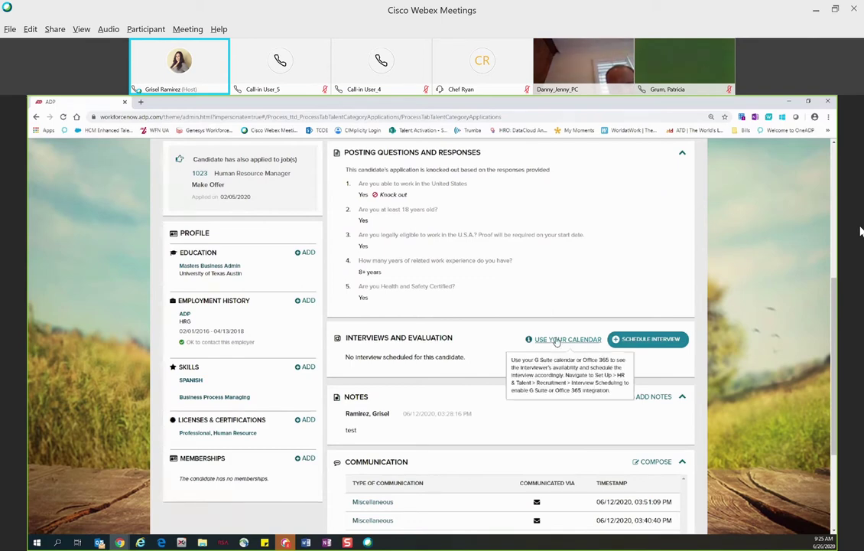
click(646, 341)
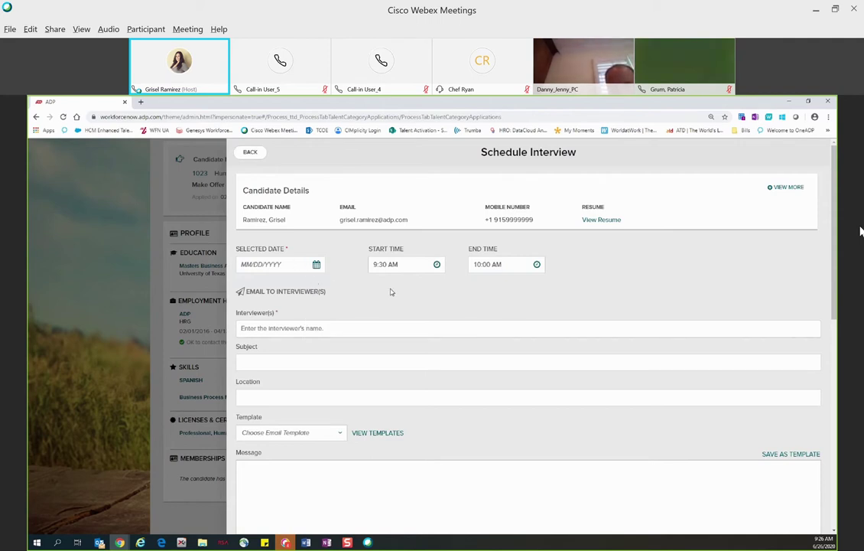
click(245, 154)
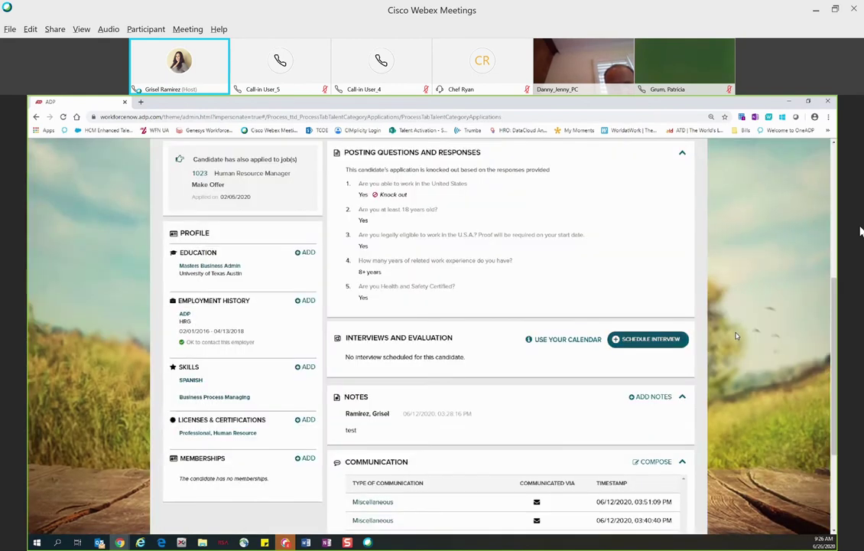
Review the Notes section of the Administrative Assistant application and view the Add Notes form without saving a note.
scroll(437, 322, down, 2)
double_click(366, 312)
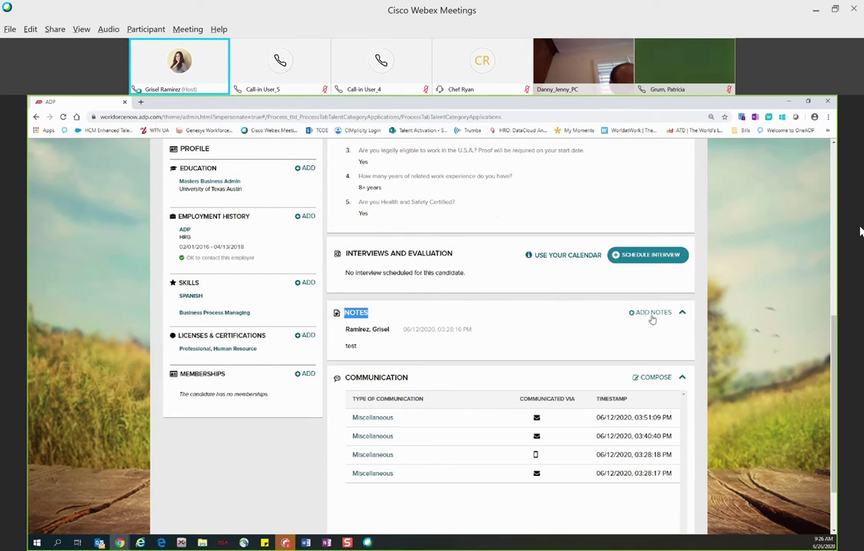
click(683, 313)
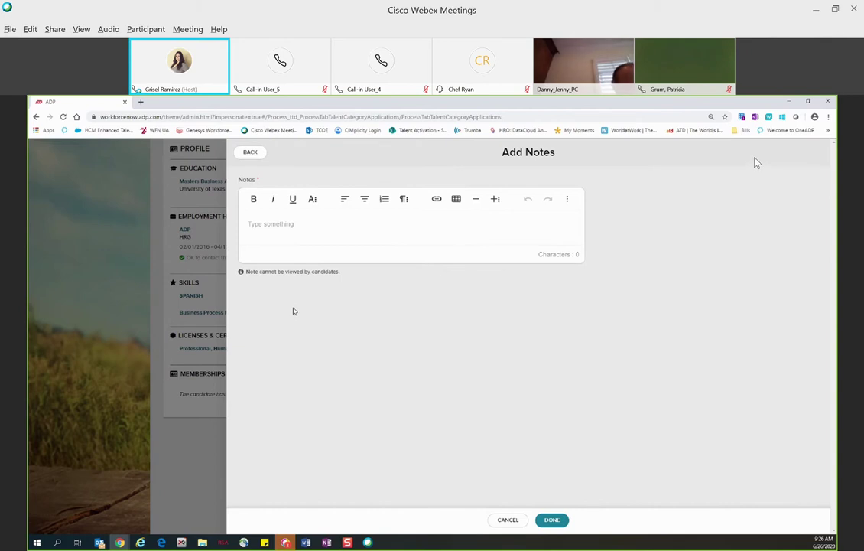
click(275, 229)
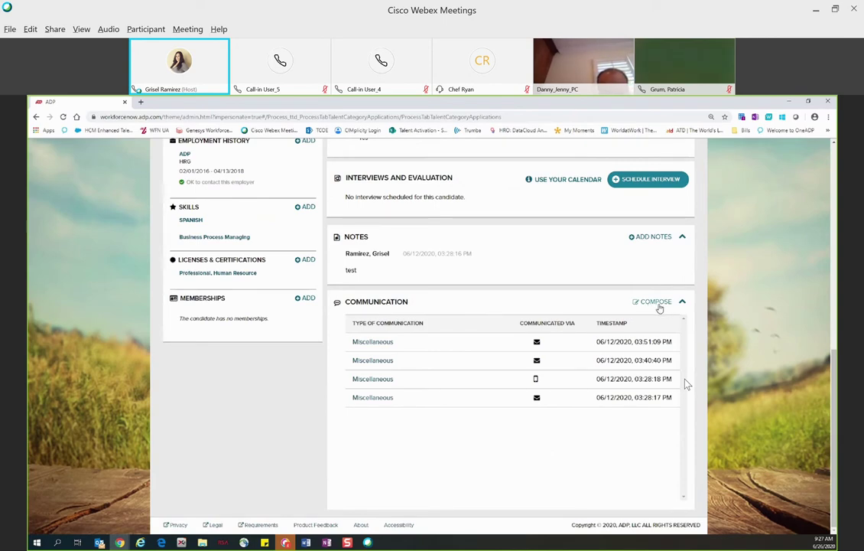
Start a communication to the candidate with both text message and email enabled, using the 1st Interview Requested email template.
click(657, 304)
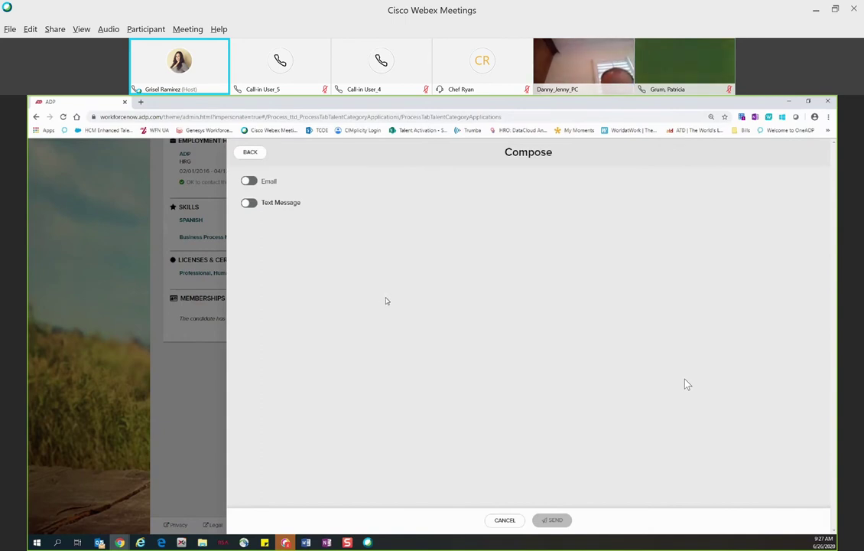
click(253, 204)
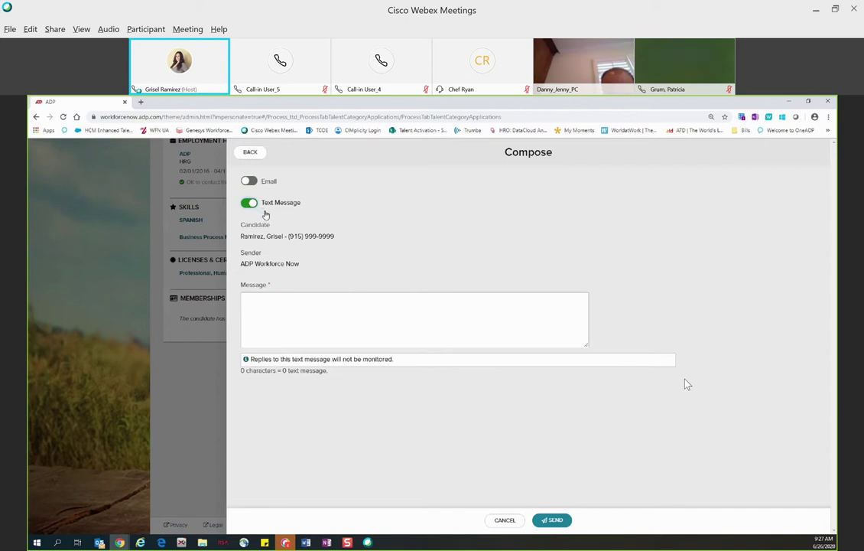
click(250, 181)
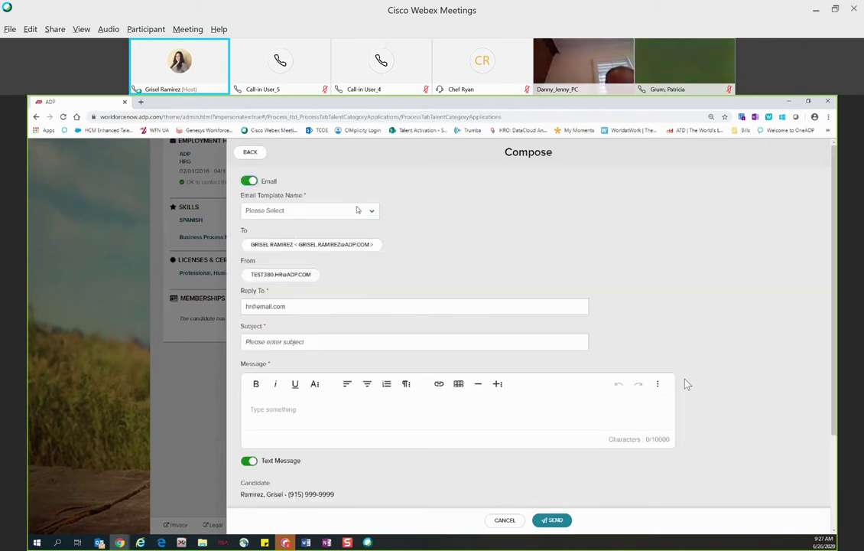
click(367, 209)
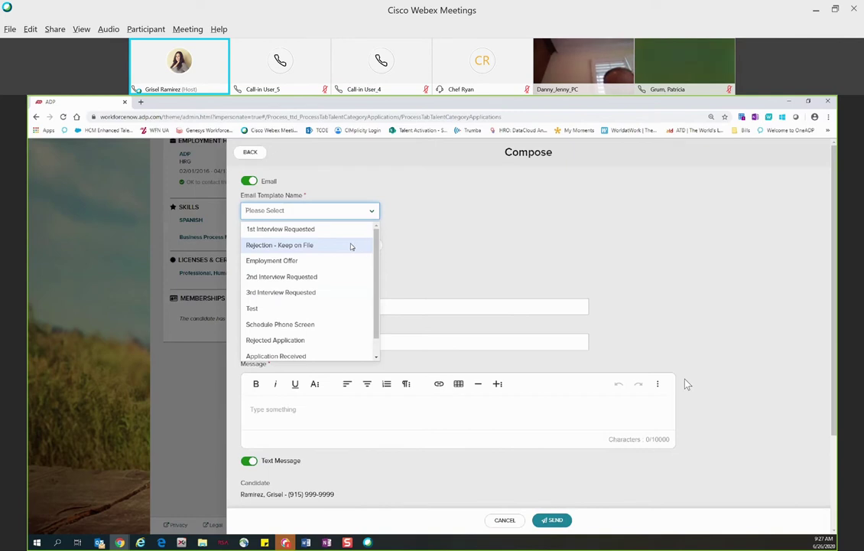
click(336, 231)
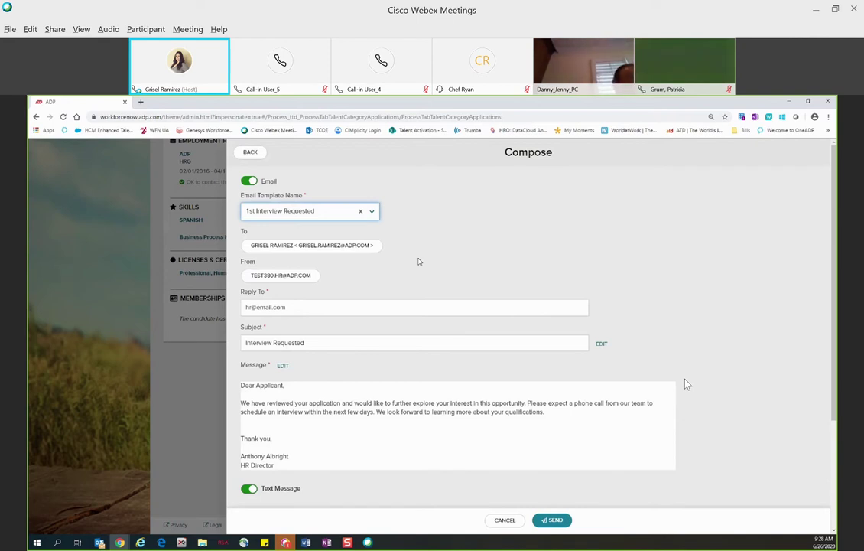
Review the drafted email and text message fields, turn off the text message, and cancel the communication without sending.
scroll(454, 301, down, 2)
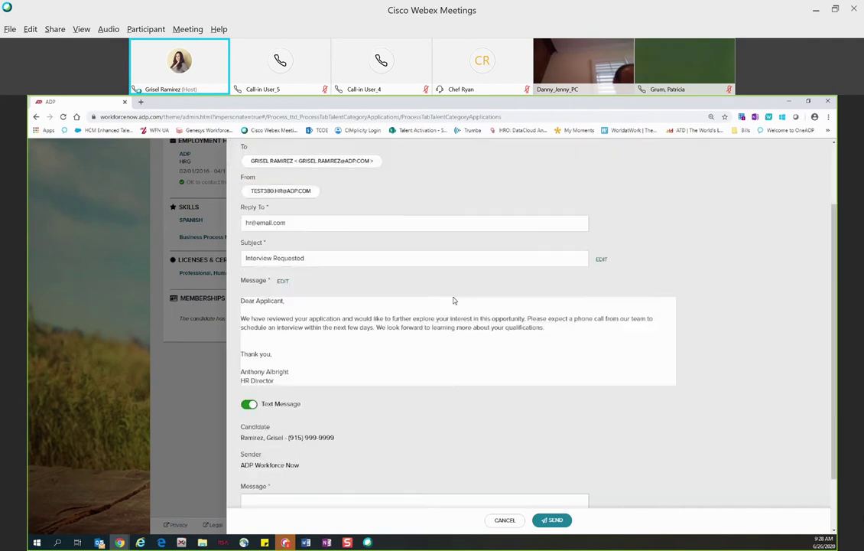
scroll(456, 300, down, 2)
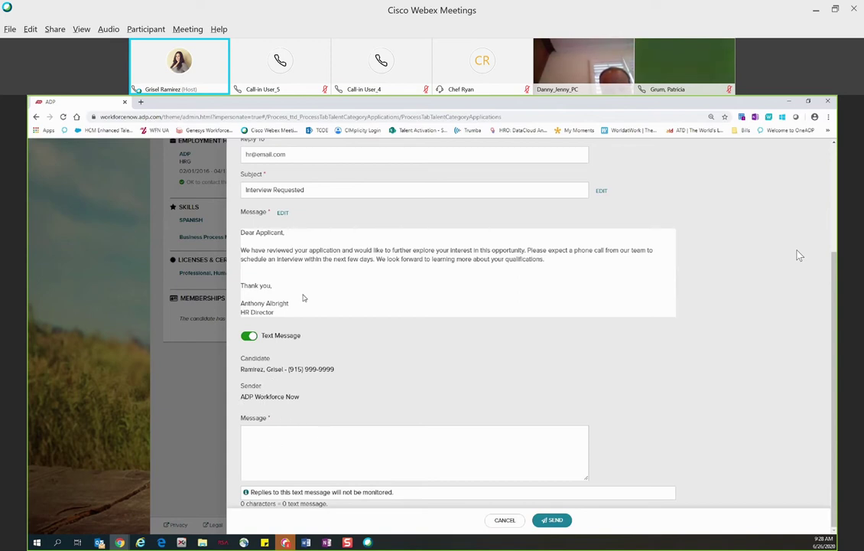
scroll(528, 187, up, 2)
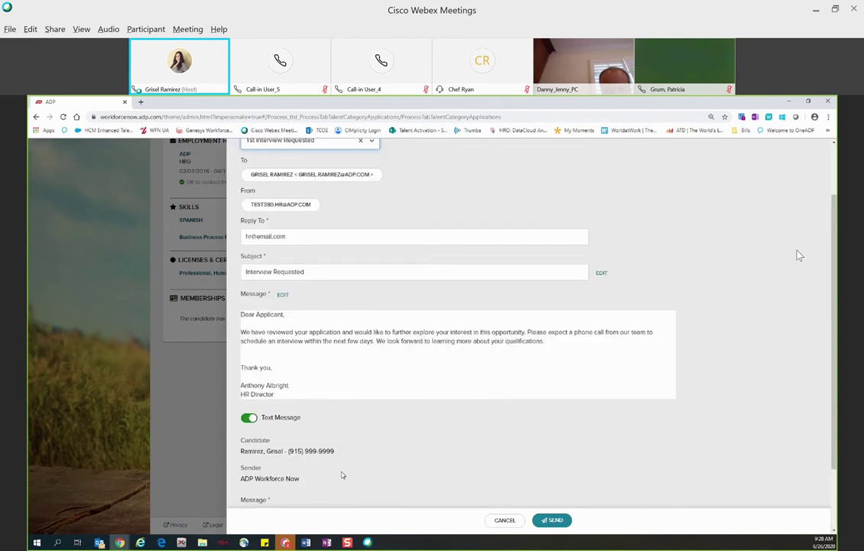
scroll(328, 451, down, 2)
click(277, 442)
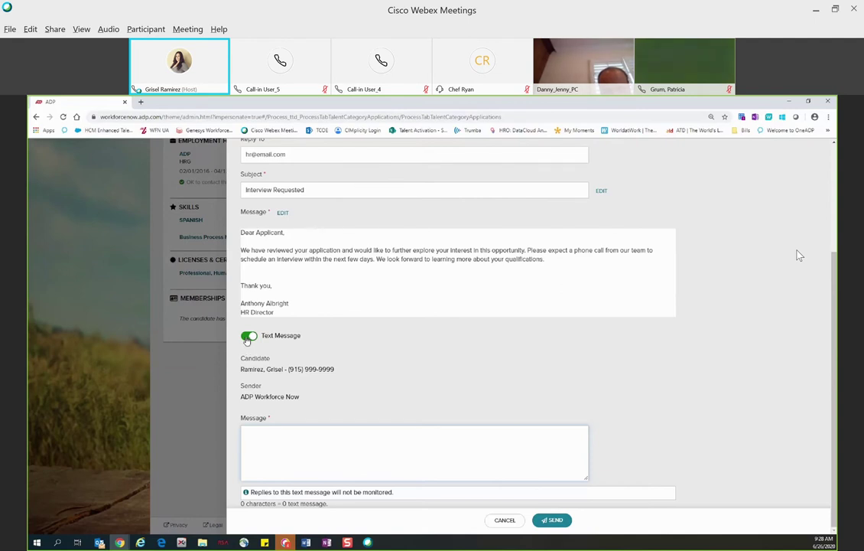
scroll(247, 341, up, 3)
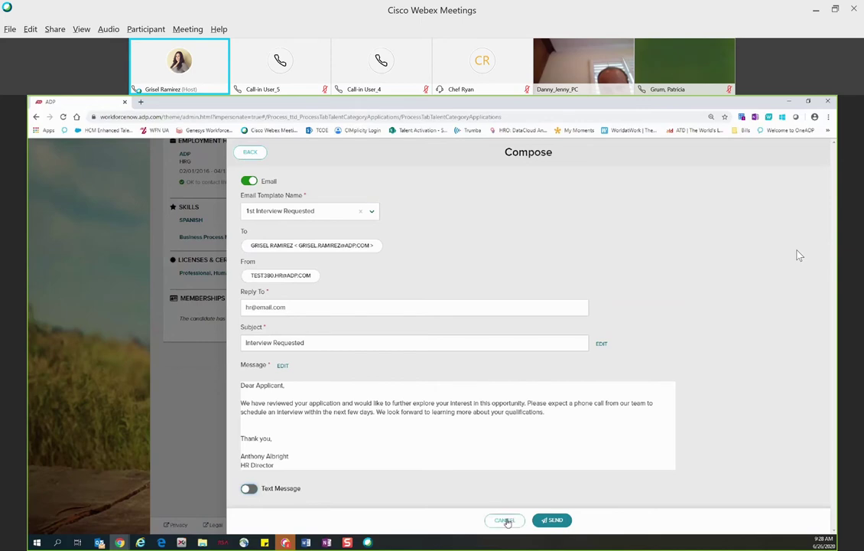
click(504, 519)
click(449, 355)
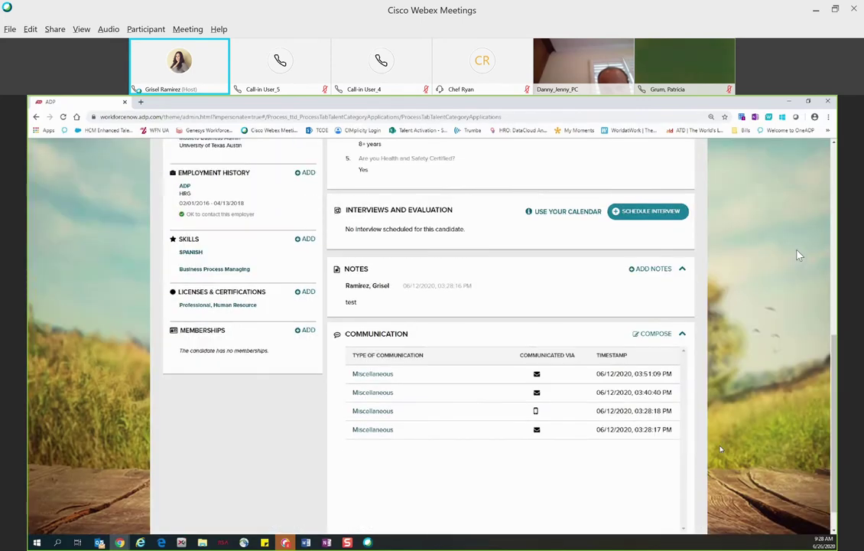
Choose 1st Interview as the new status for the Administrative Assistant application and add the note "test".
scroll(797, 252, up, 5)
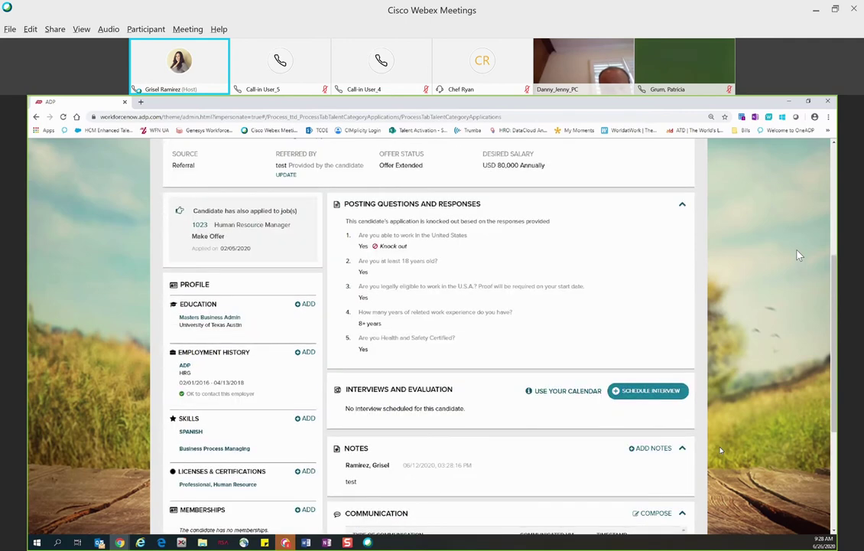
scroll(797, 255, up, 3)
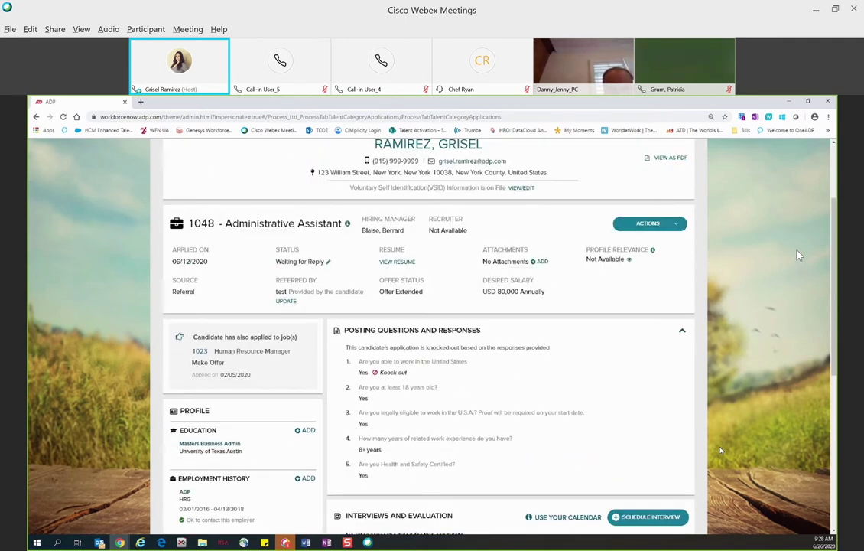
scroll(797, 255, up, 1)
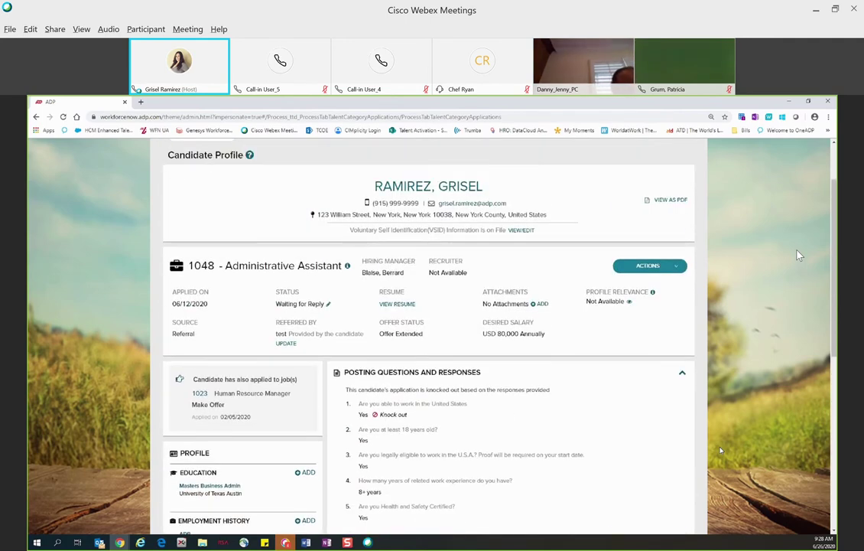
scroll(797, 254, up, 1)
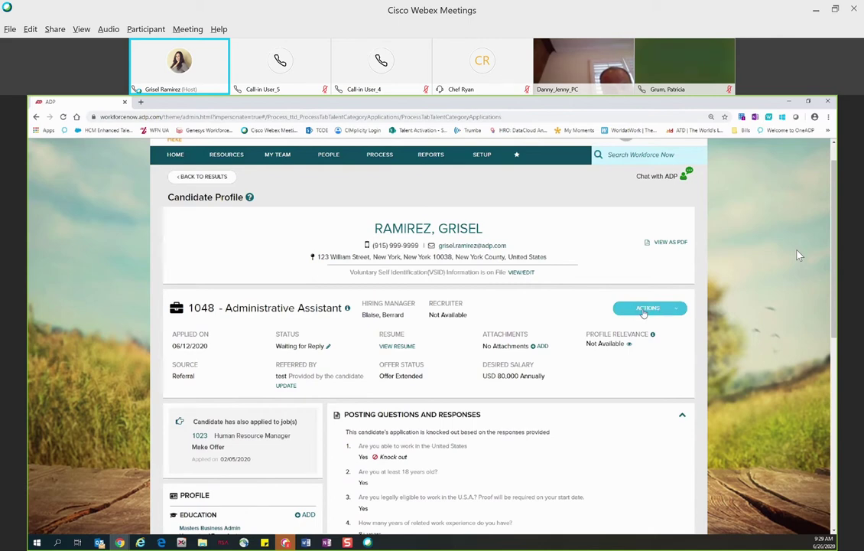
click(676, 309)
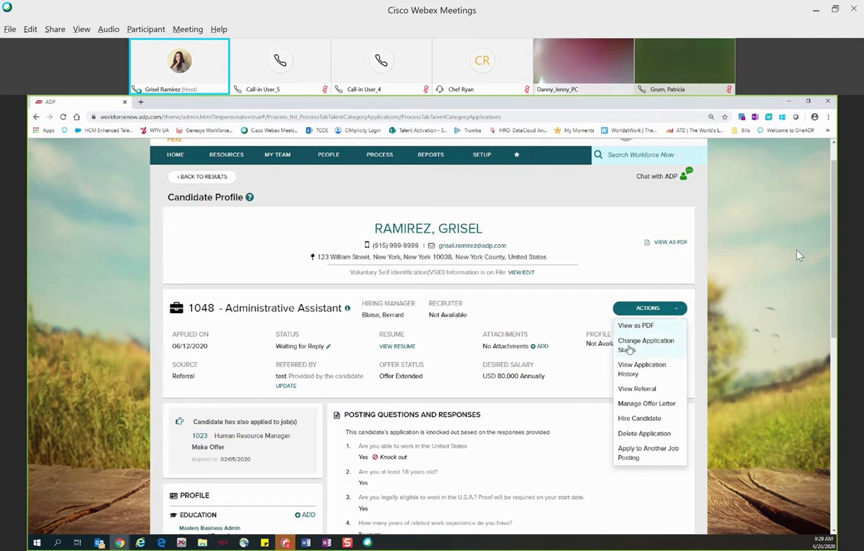
click(629, 345)
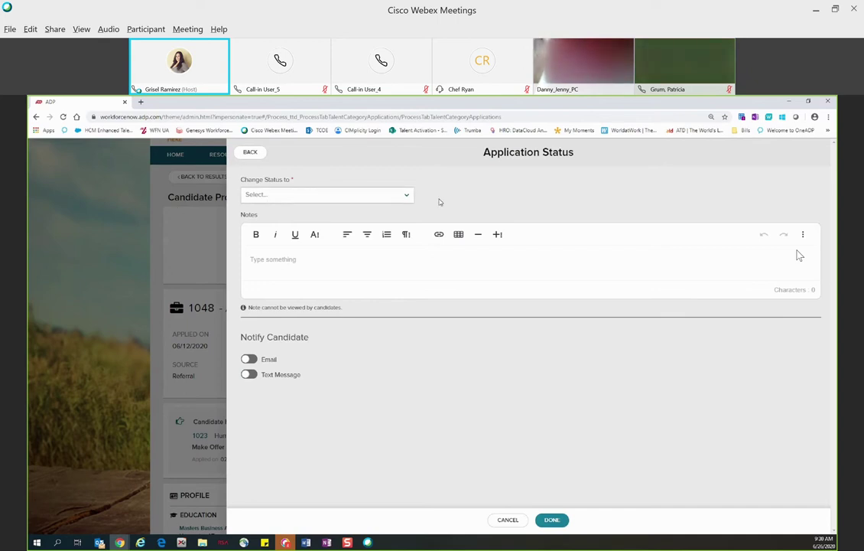
click(407, 195)
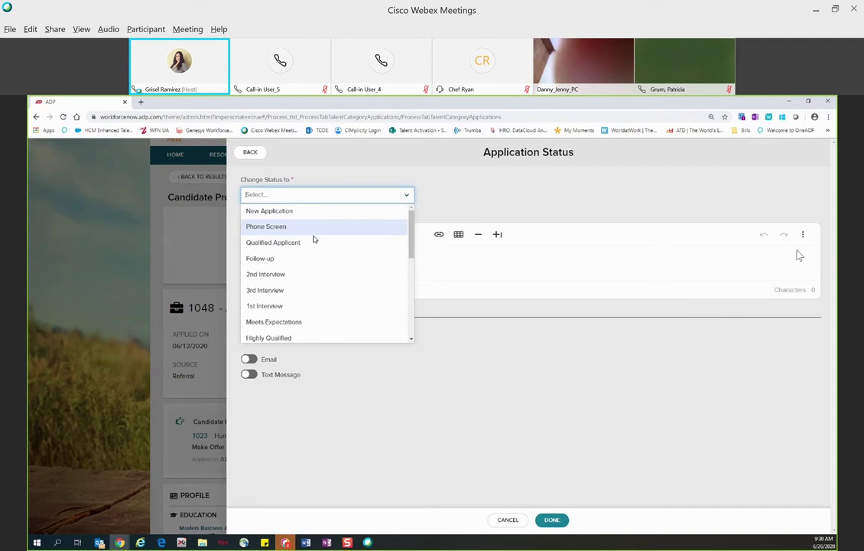
scroll(329, 255, down, 2)
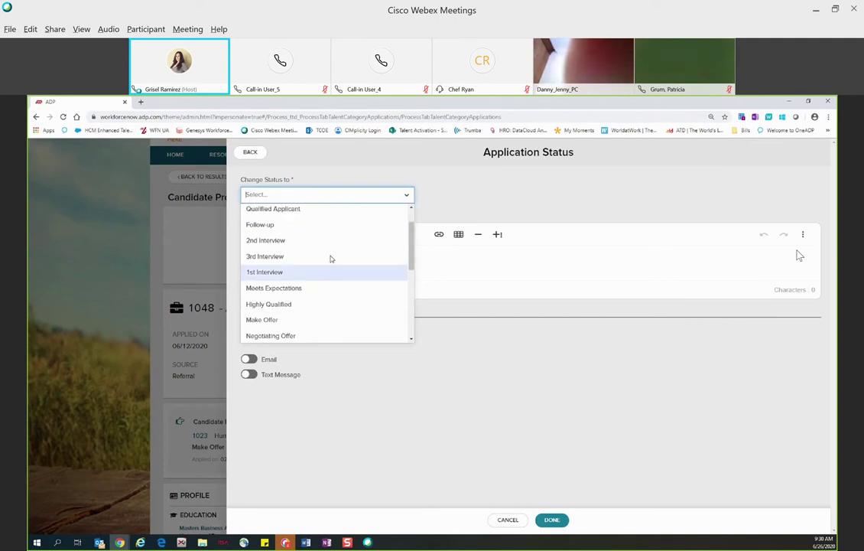
click(288, 266)
click(316, 262)
text(test)
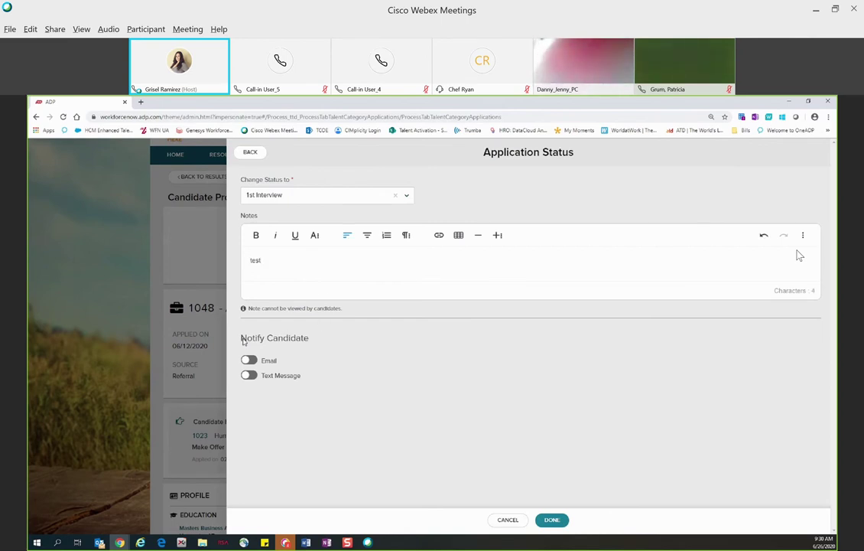
Enable email notification of the candidate for the status change and check the recipient, sender and reply-to fields.
drag(253, 341, 325, 348)
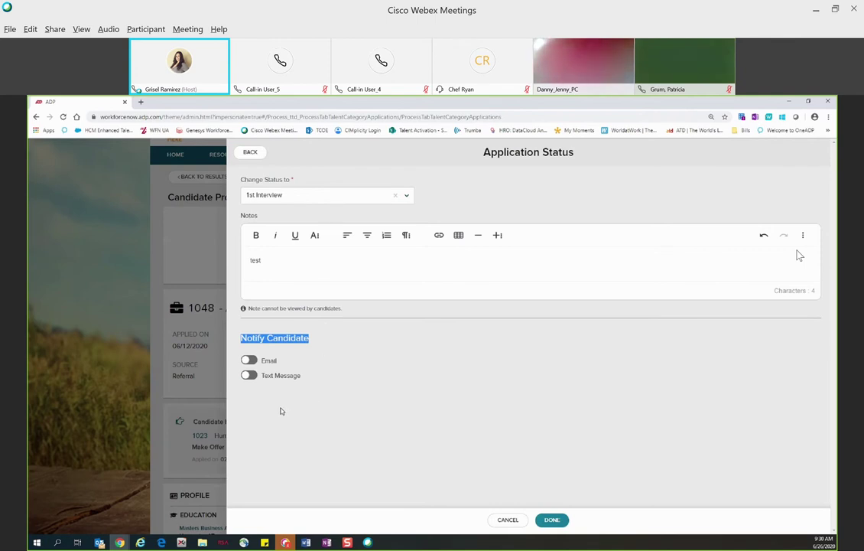
click(251, 361)
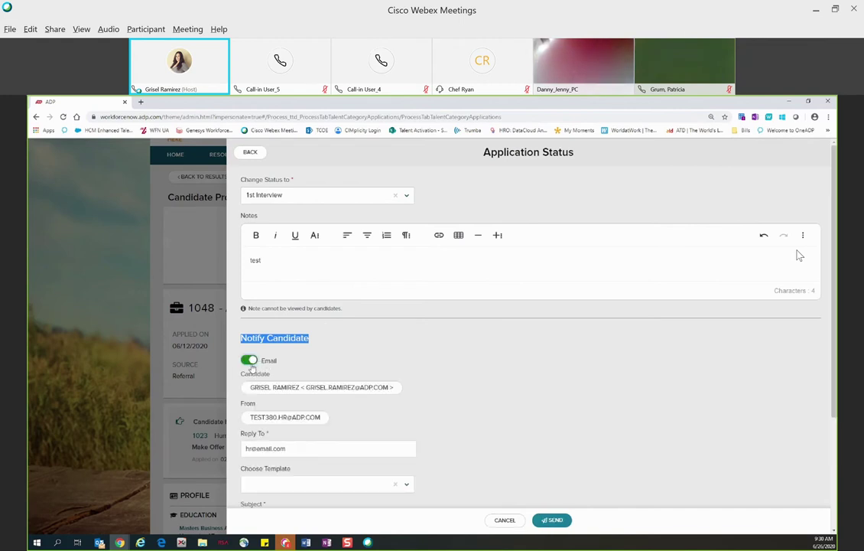
scroll(406, 368, down, 1)
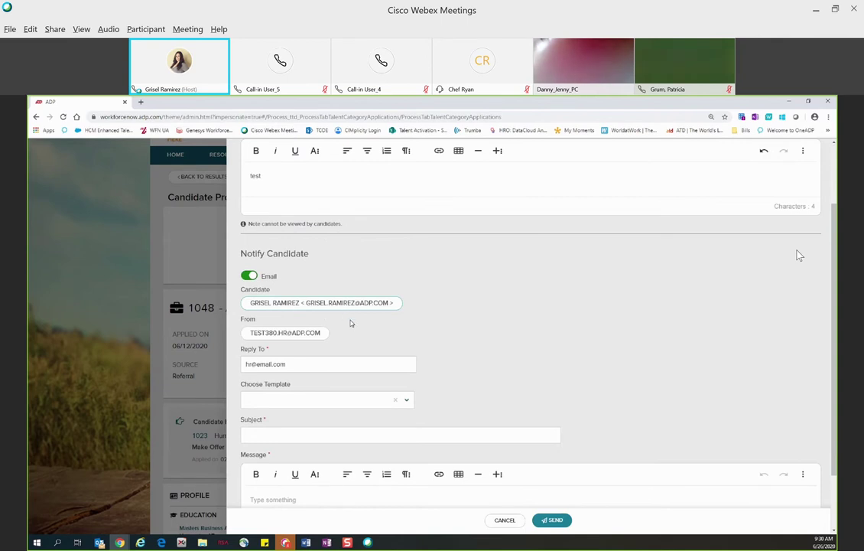
scroll(352, 322, down, 1)
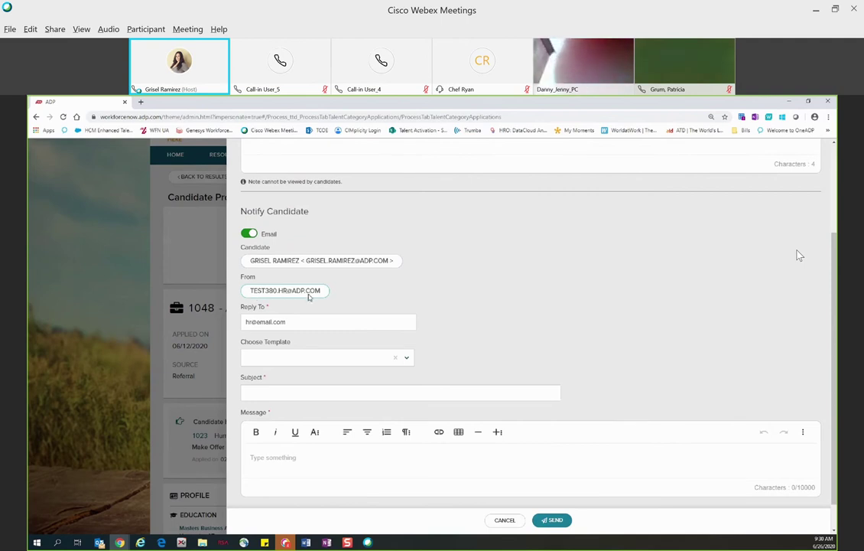
scroll(366, 309, down, 1)
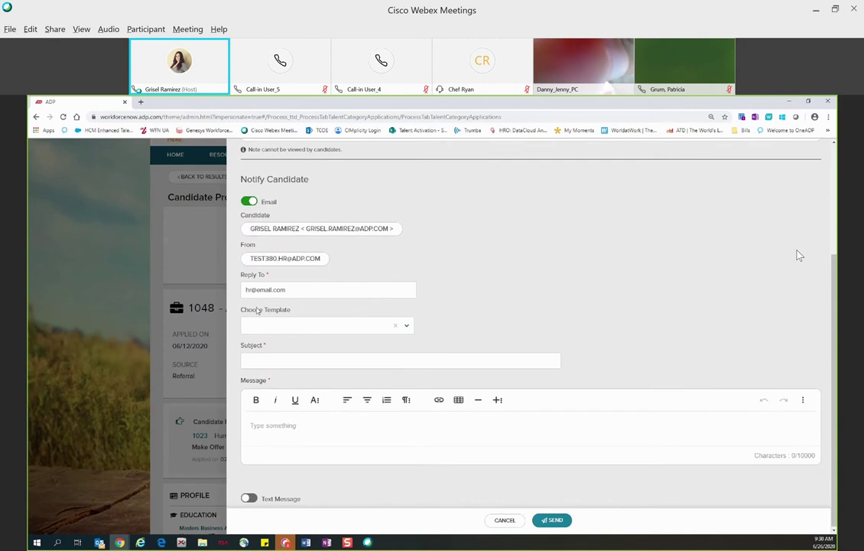
drag(294, 290, 243, 291)
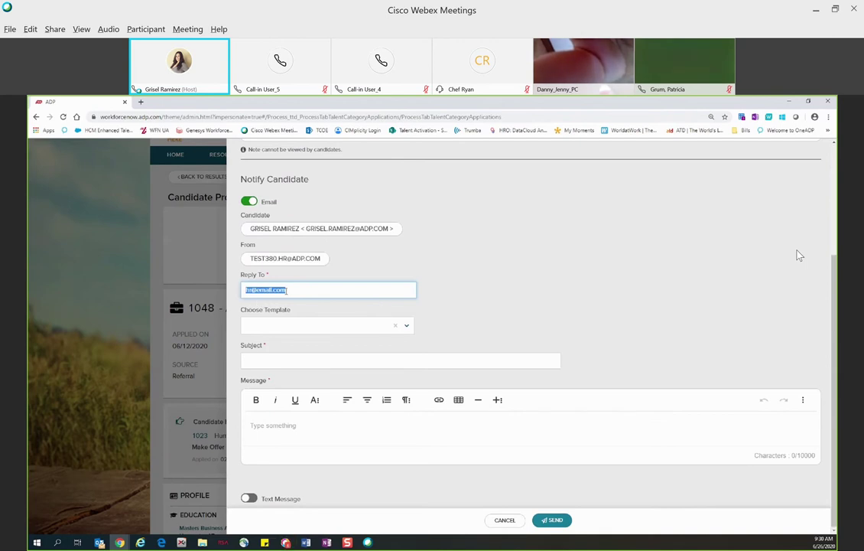
Apply the 1st Interview Requested template to the notification email and send it with the status change.
click(408, 328)
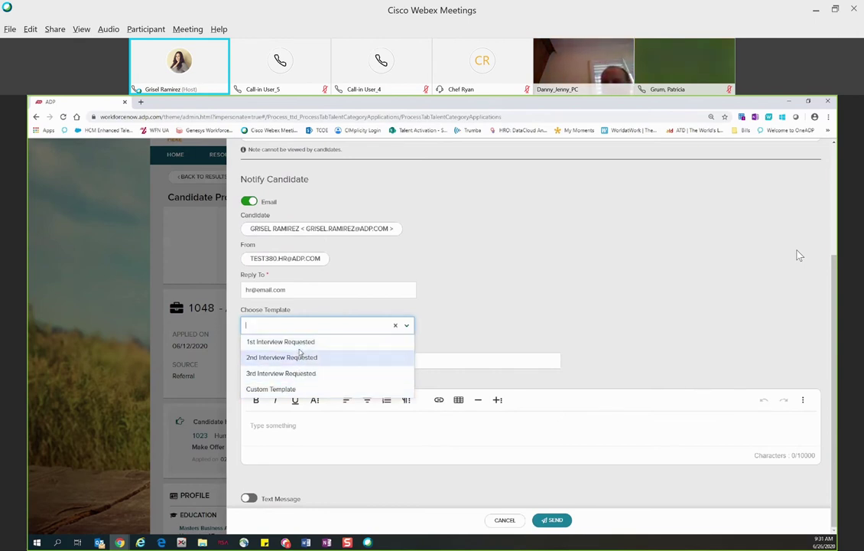
key(Return)
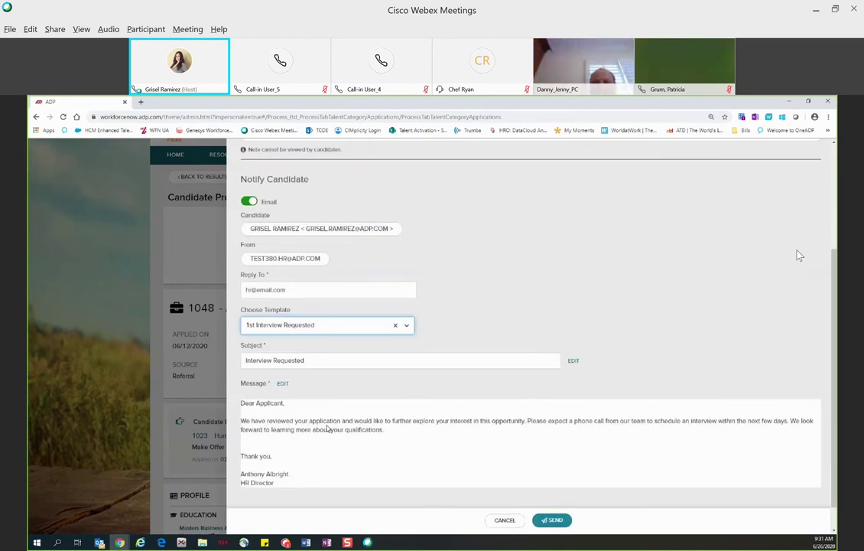
scroll(334, 390, down, 1)
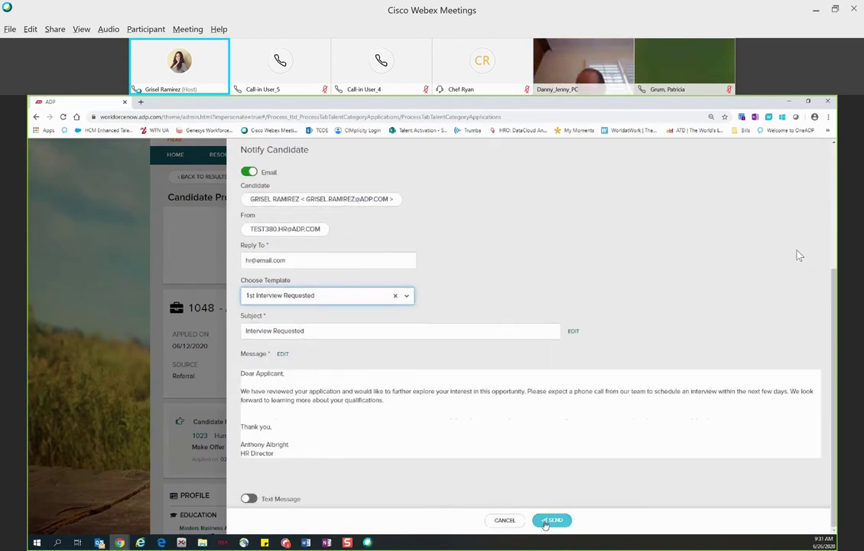
click(551, 521)
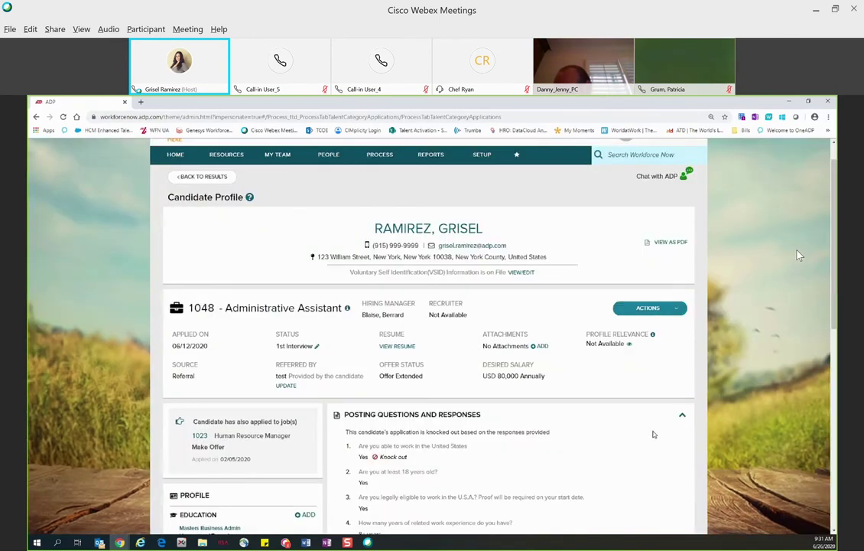
Open the status history of the 1048 Administrative Assistant application from the candidate profile.
scroll(658, 267, down, 1)
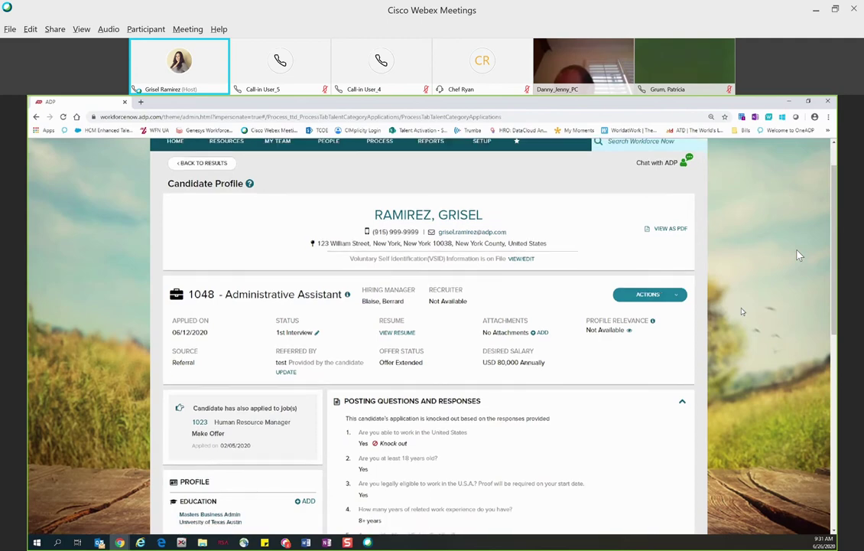
scroll(741, 312, down, 1)
scroll(734, 313, up, 2)
click(682, 342)
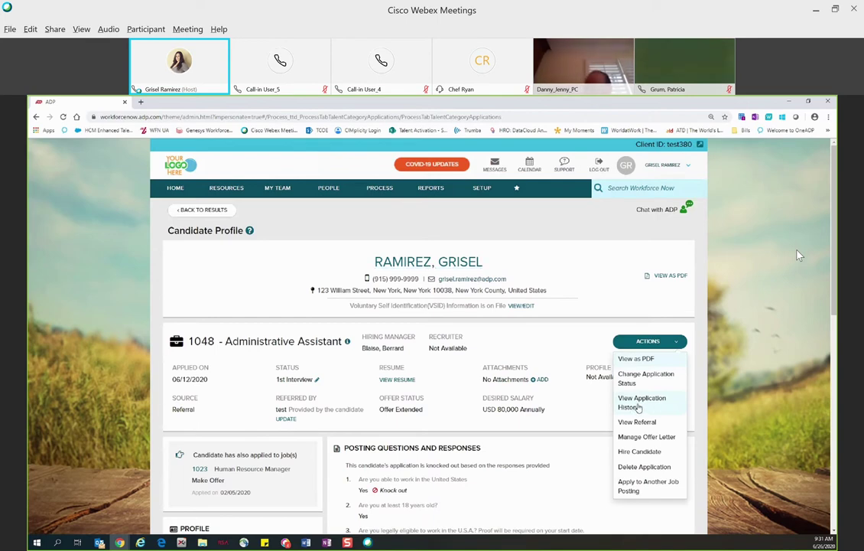
click(638, 405)
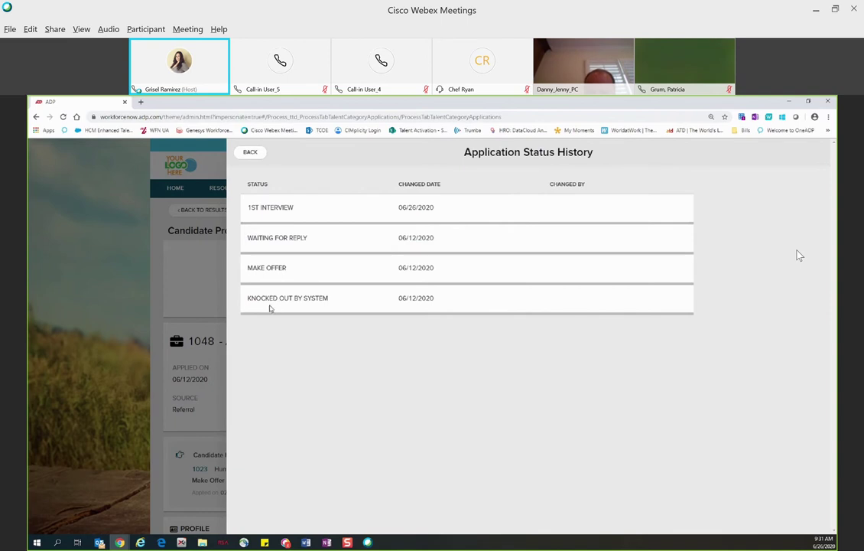
Review each status entry with its change date and the Changed By column, and return to the candidate profile.
drag(246, 298, 437, 305)
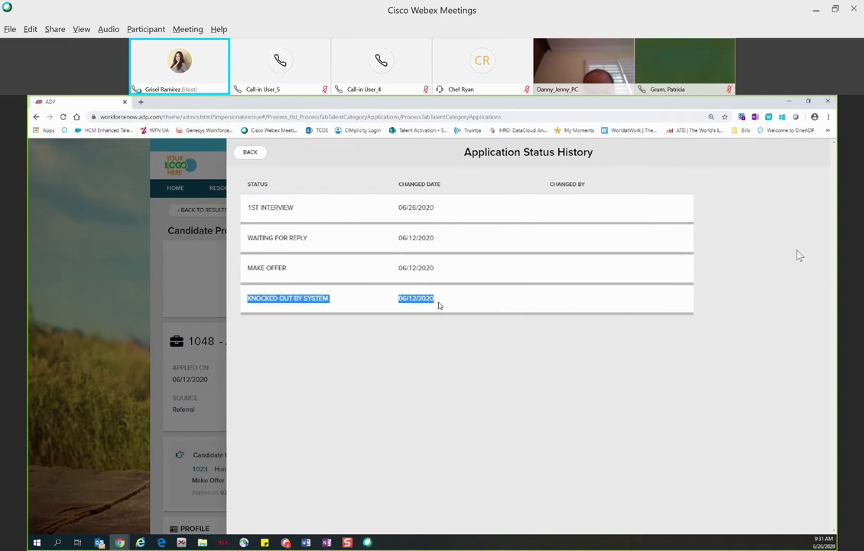
drag(248, 269, 451, 268)
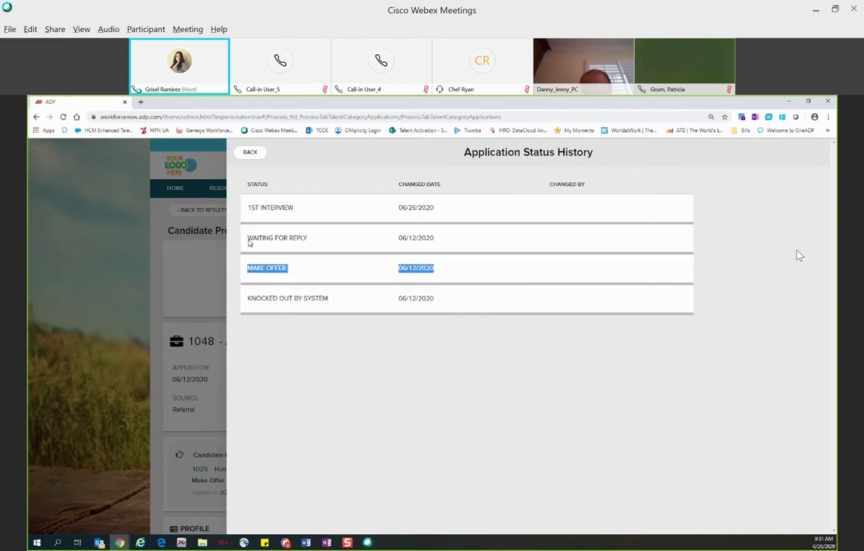
drag(248, 239, 310, 243)
drag(382, 242, 445, 239)
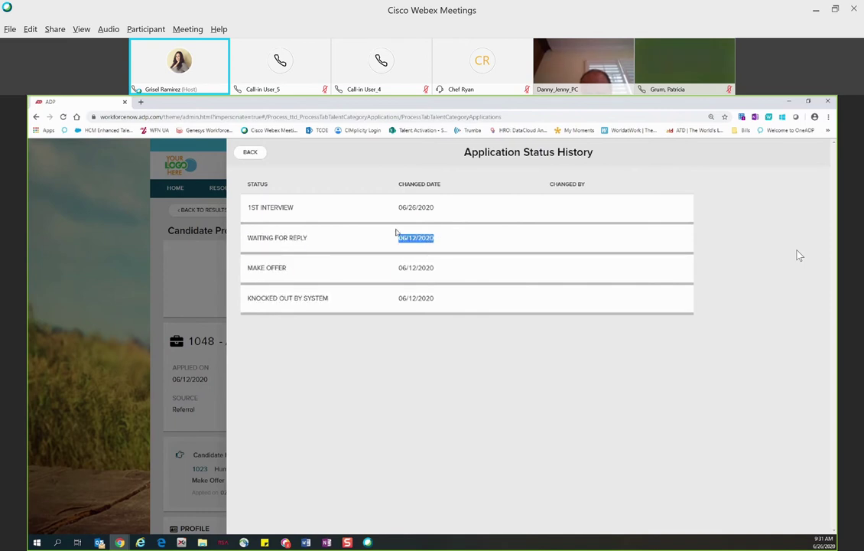
drag(246, 208, 331, 211)
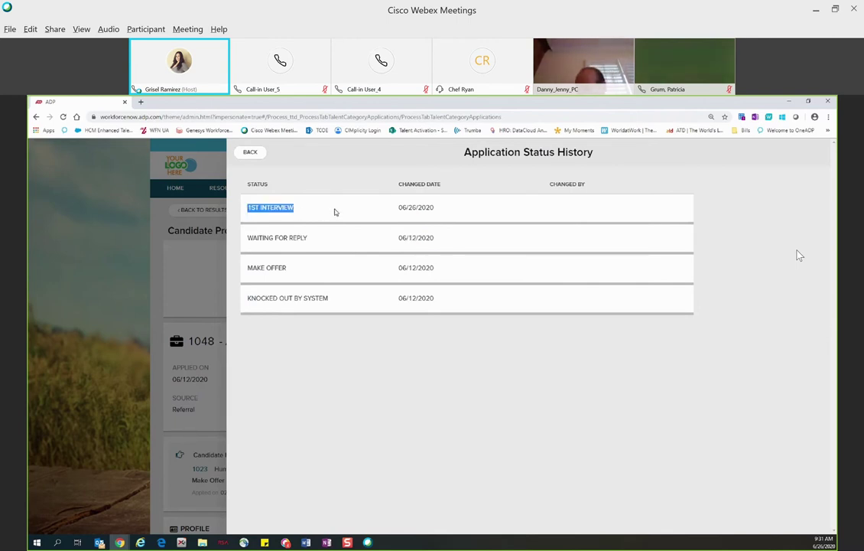
drag(396, 207, 440, 210)
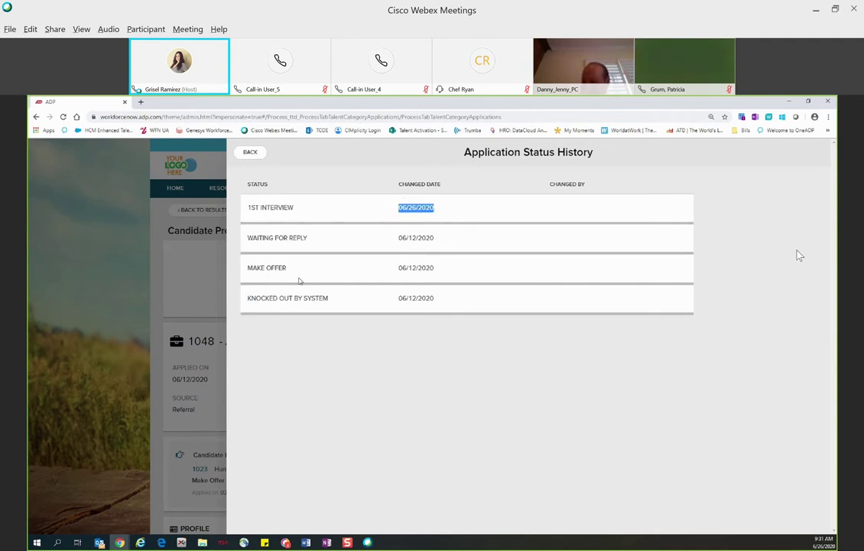
click(425, 401)
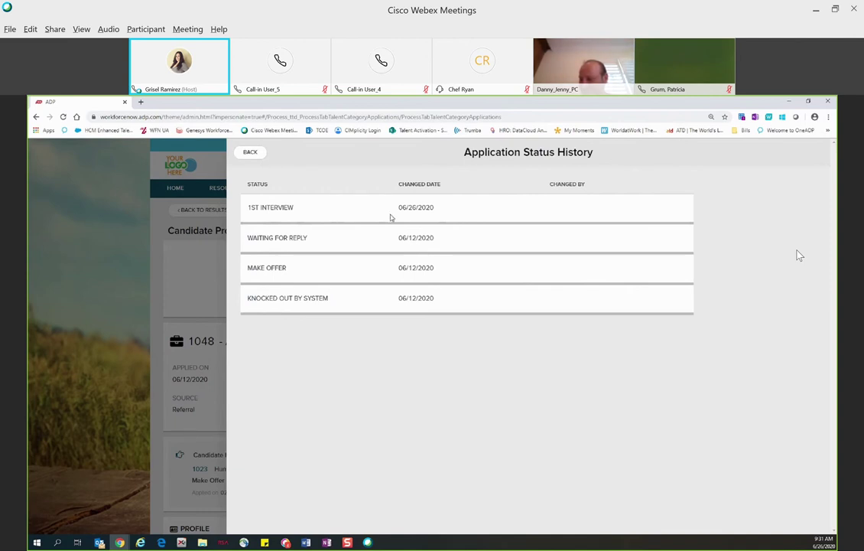
drag(550, 187, 592, 187)
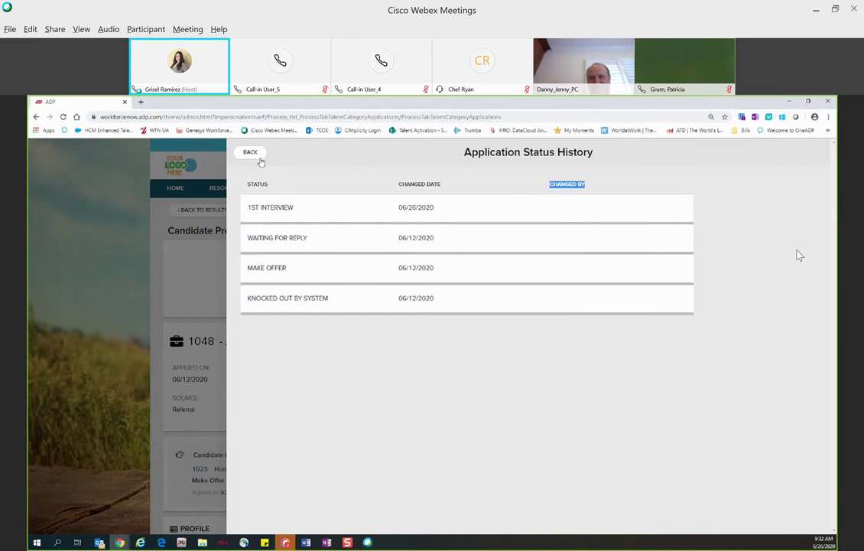
click(257, 158)
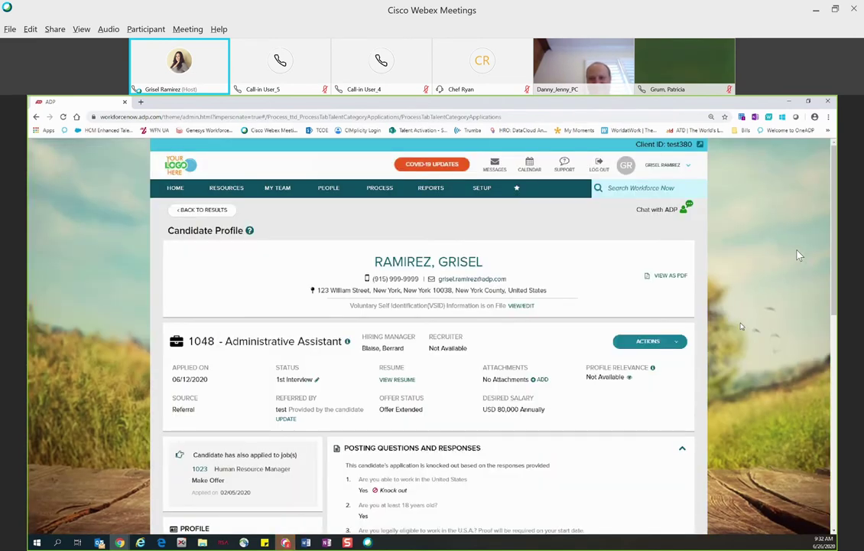
Examine the list of actions available for the Administrative Assistant application.
scroll(740, 327, down, 2)
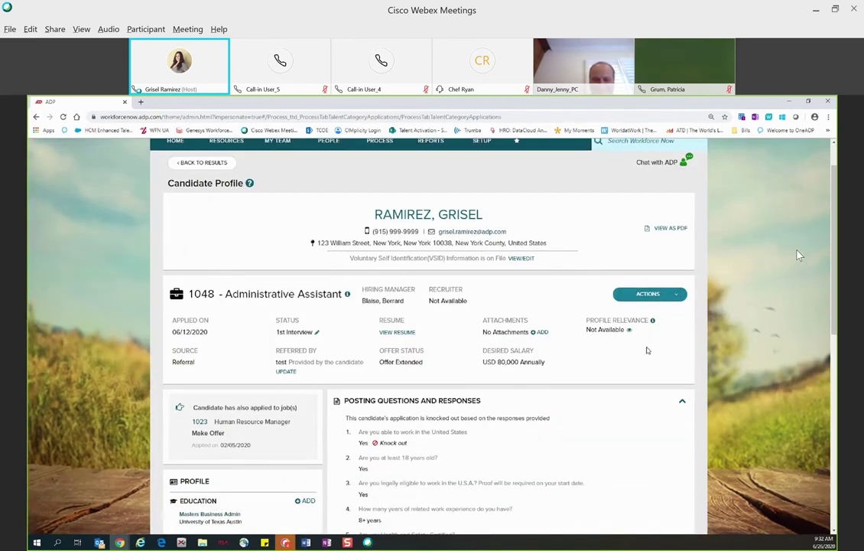
click(677, 260)
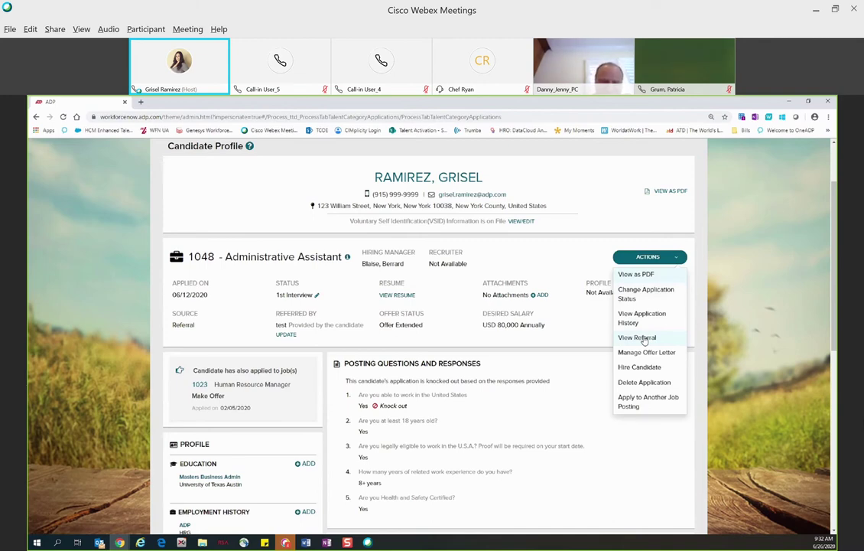
In the Webex meeting chat, replace the draft with "No but we should", send it to Everyone, and close the chat.
click(470, 533)
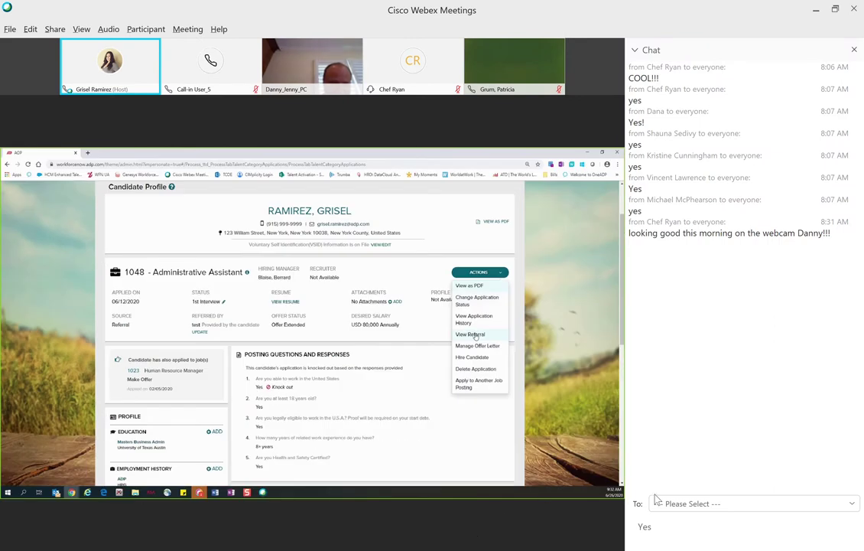
double_click(669, 535)
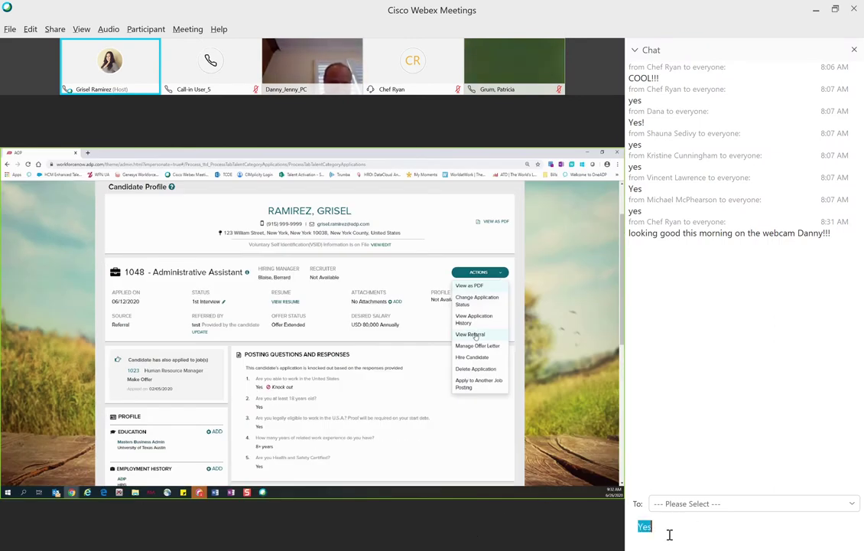
text(No but y)
text(e should)
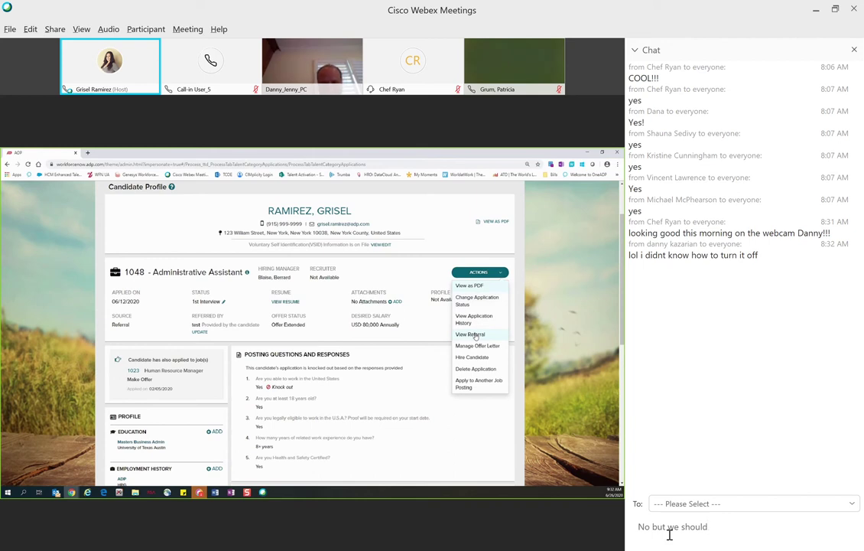
click(664, 527)
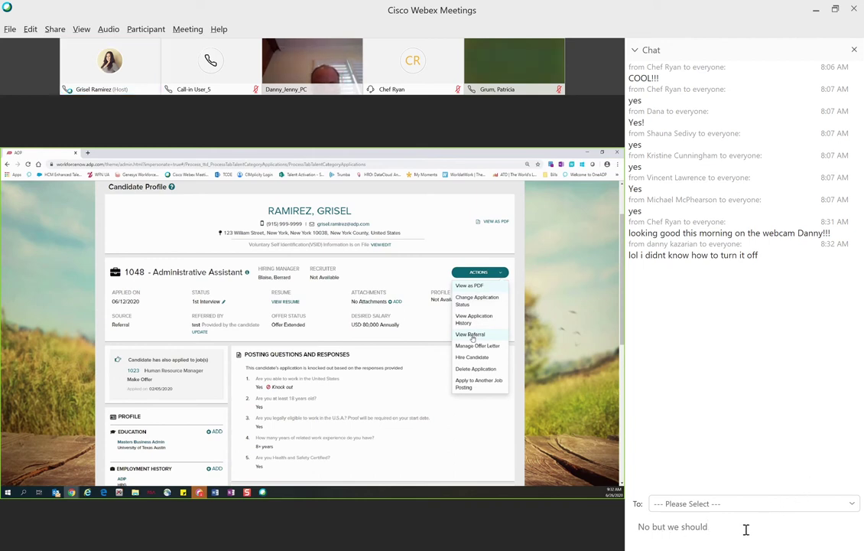
click(720, 536)
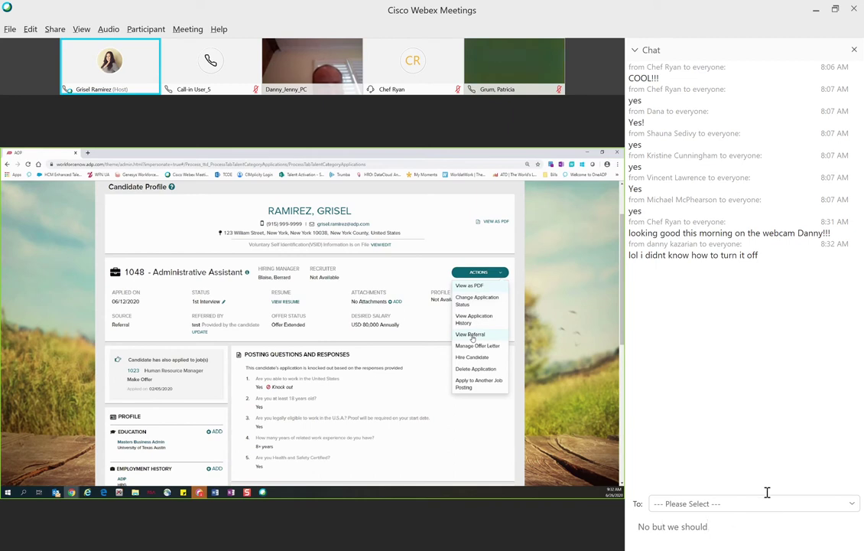
click(761, 503)
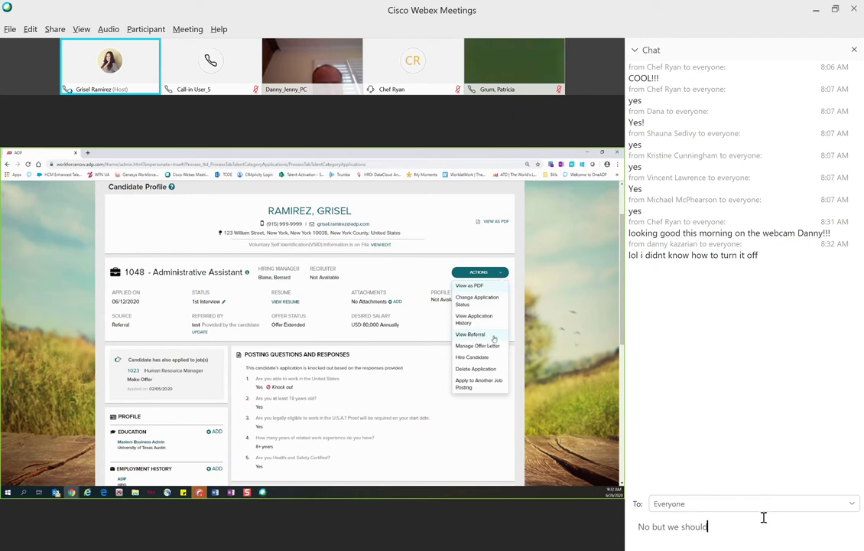
key(Return)
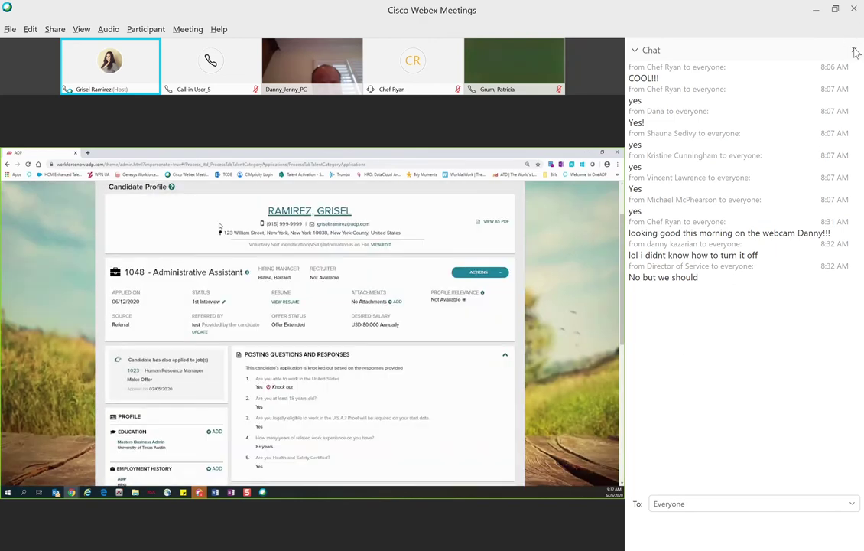
click(854, 49)
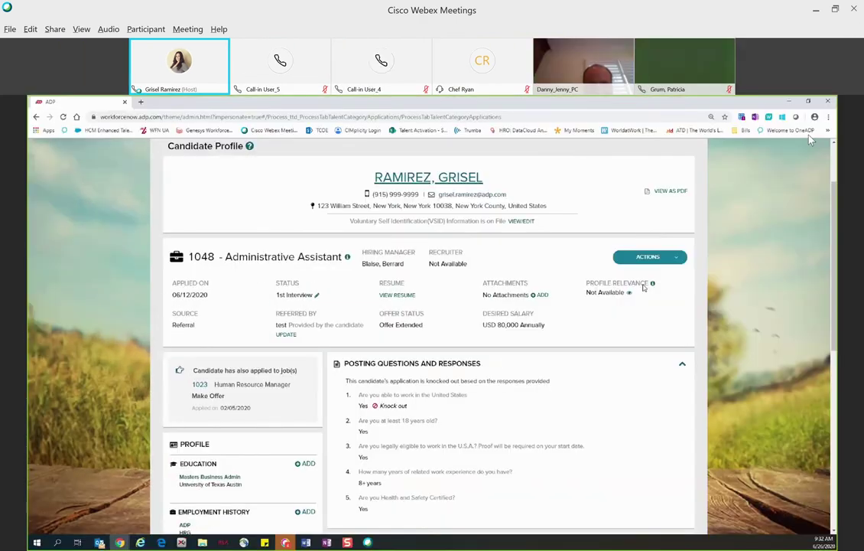
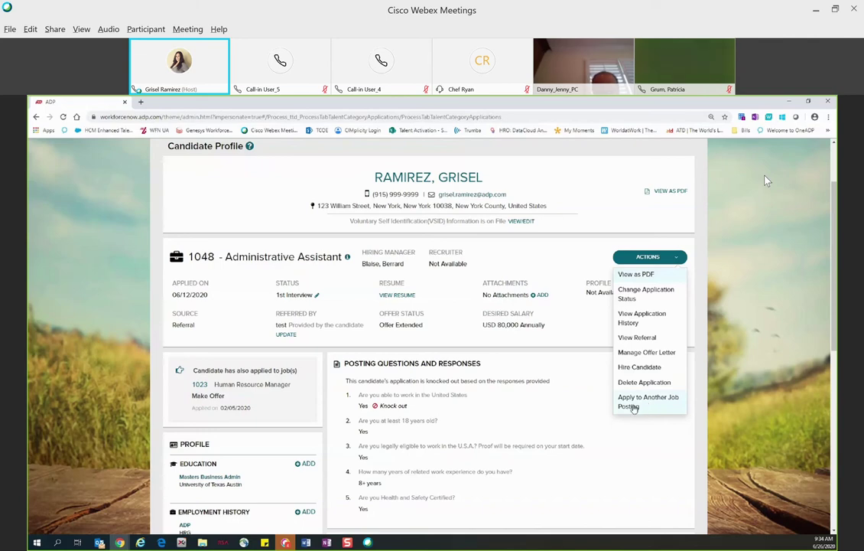
Browse the job postings offered for applying the candidate to another job, and close the selection without choosing one.
click(652, 406)
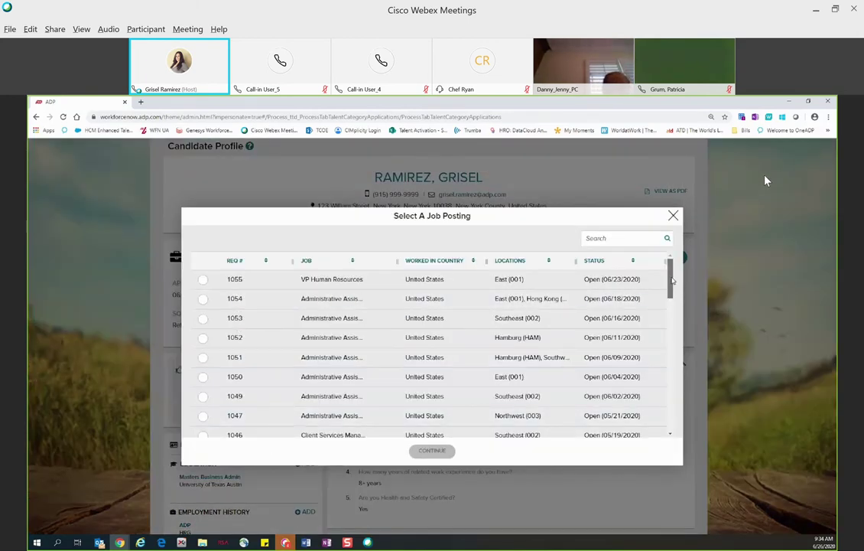
scroll(671, 280, down, 4)
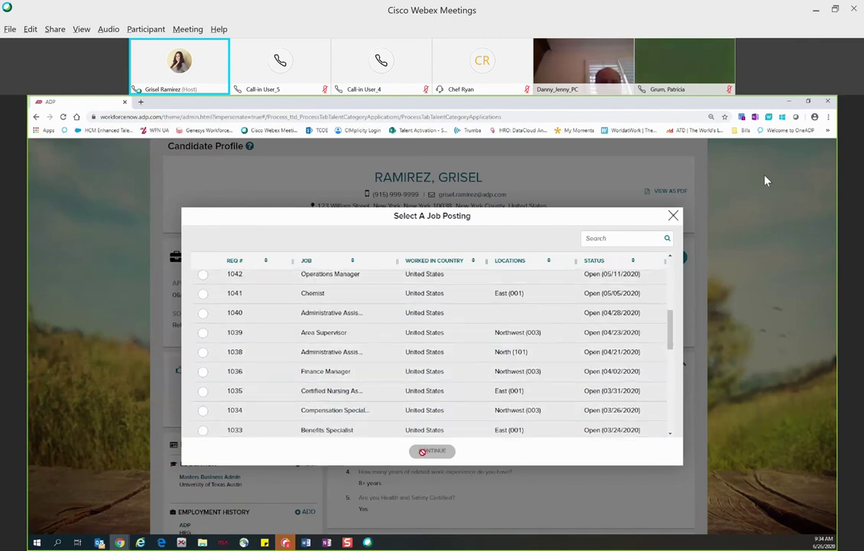
click(672, 216)
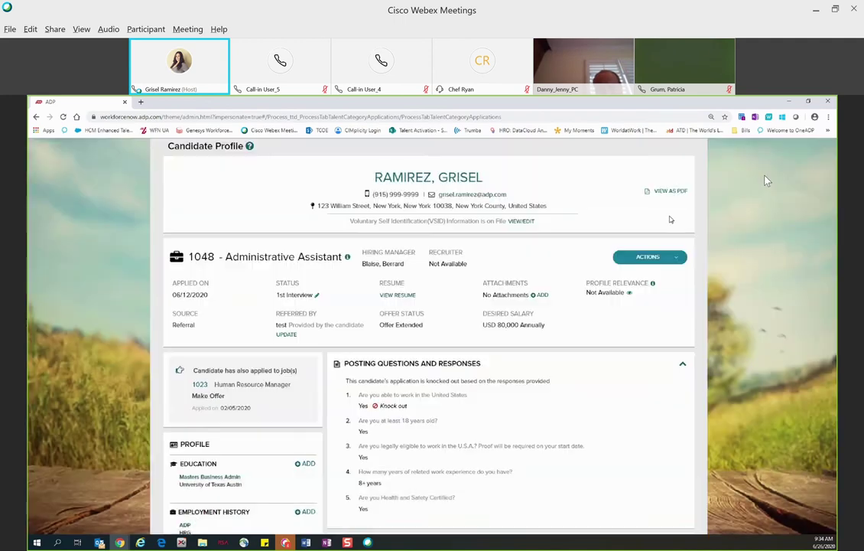
View the Manage Offer Letter page for the Administrative Assistant application and return to the candidate profile.
click(678, 260)
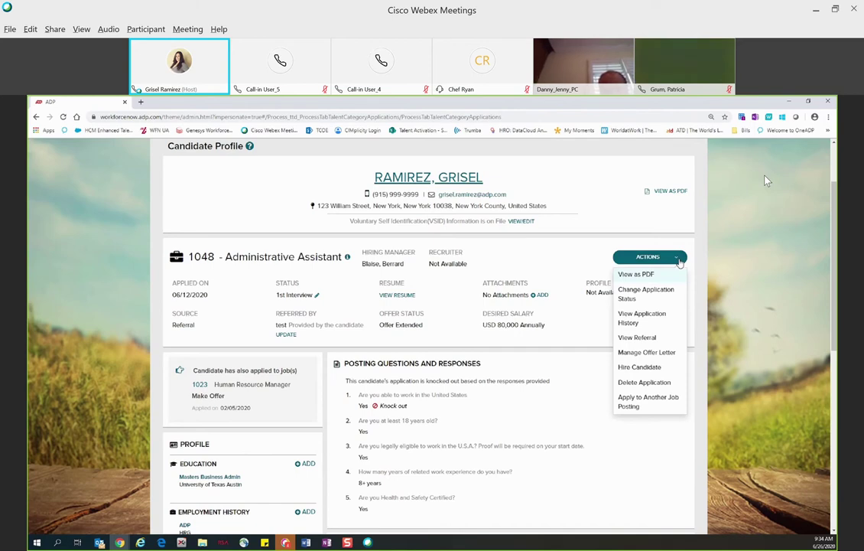
click(649, 353)
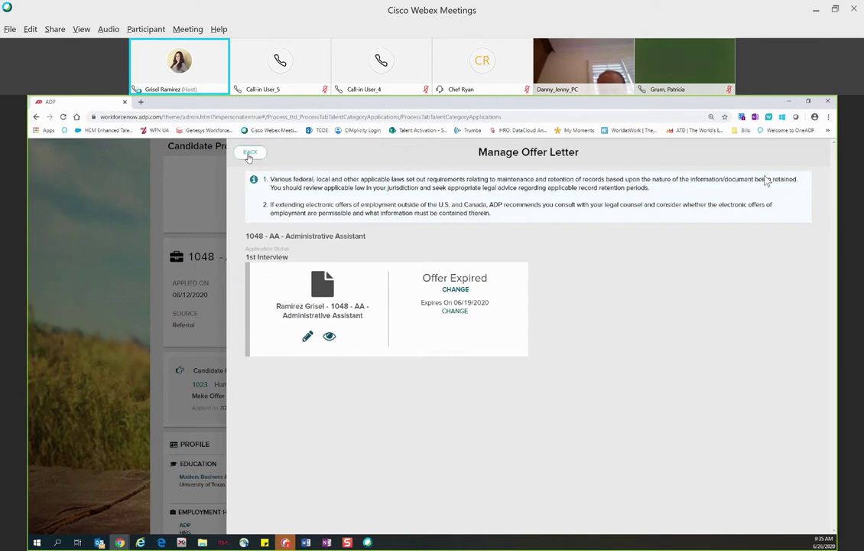
click(249, 154)
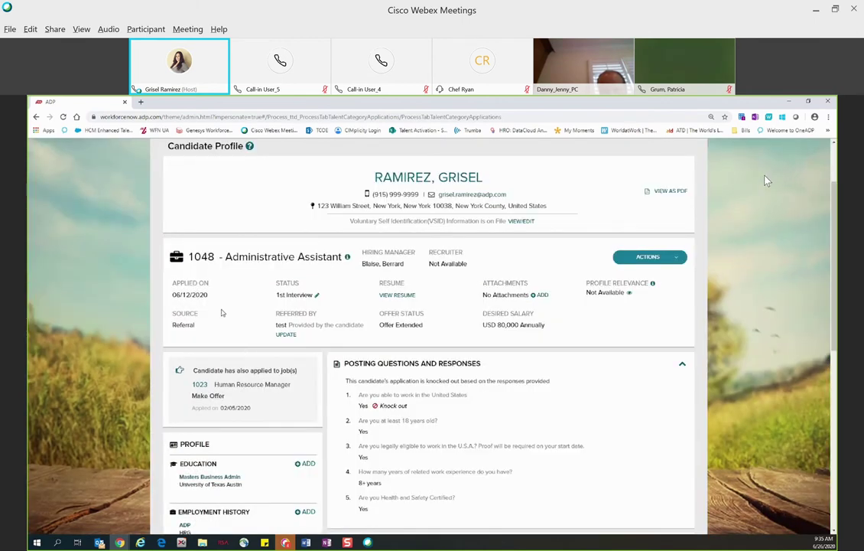
Return to the applications list, open the candidate profile of the 1019 HR Generalist application, and show its available actions.
scroll(222, 306, up, 3)
click(208, 207)
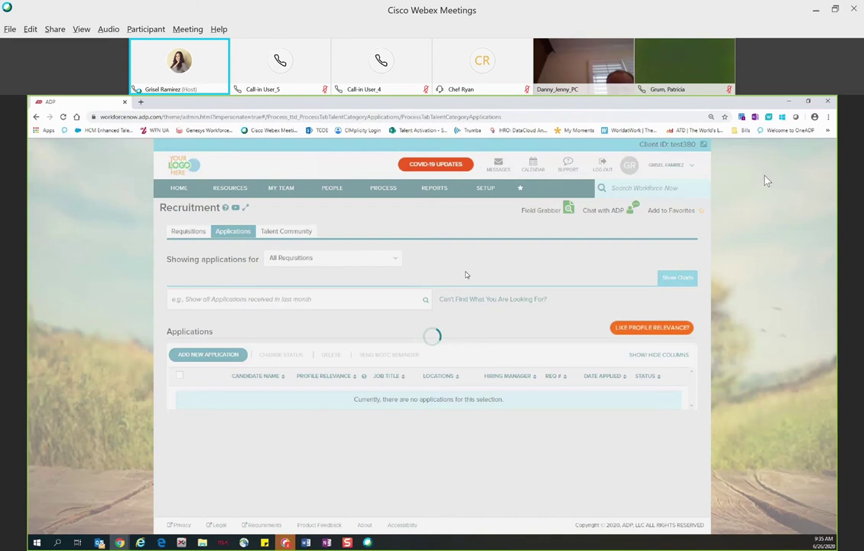
scroll(462, 273, down, 3)
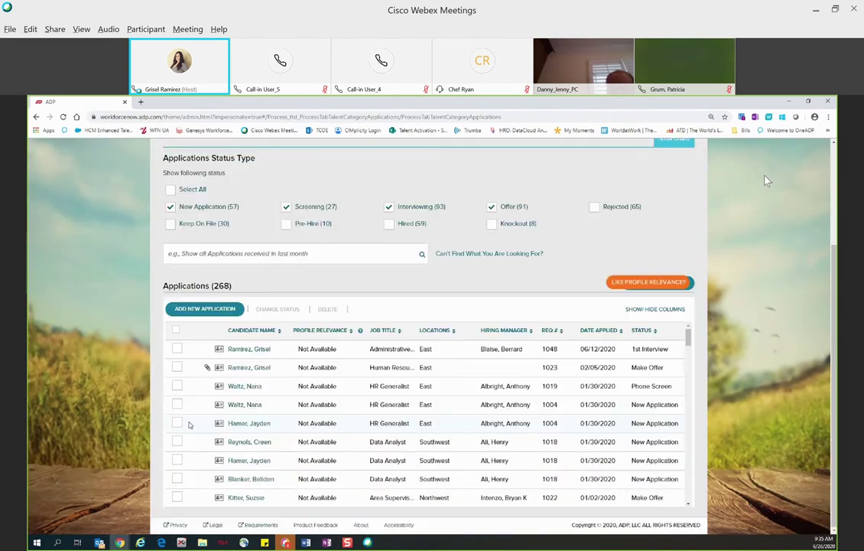
click(245, 387)
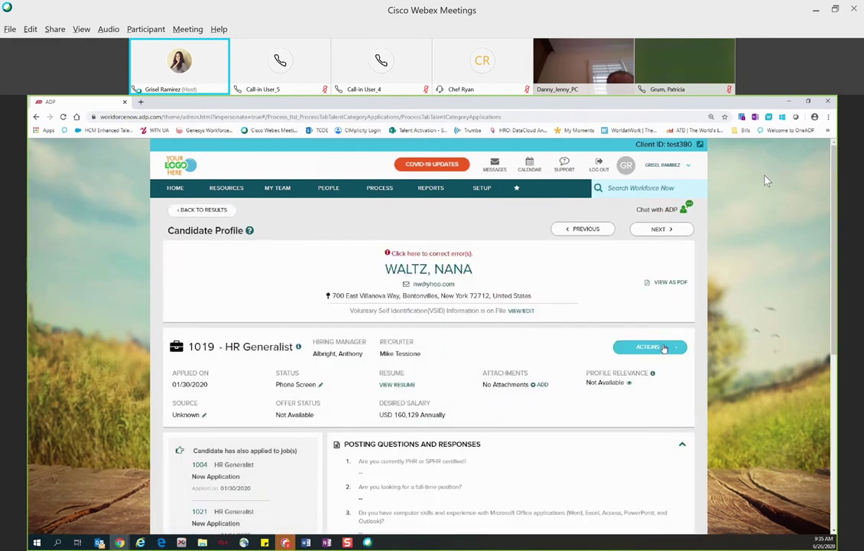
click(665, 349)
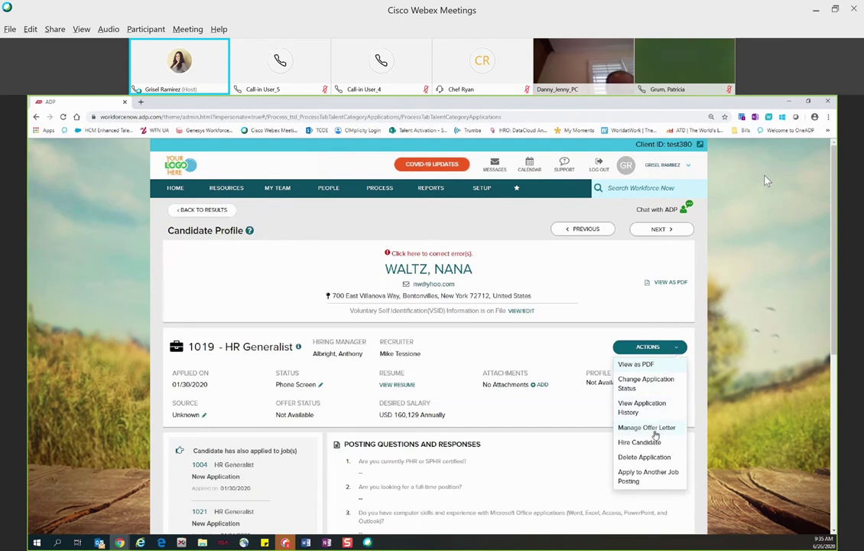
Choose Make Offer as the new status for the HR Generalist application and add the note "test".
click(322, 387)
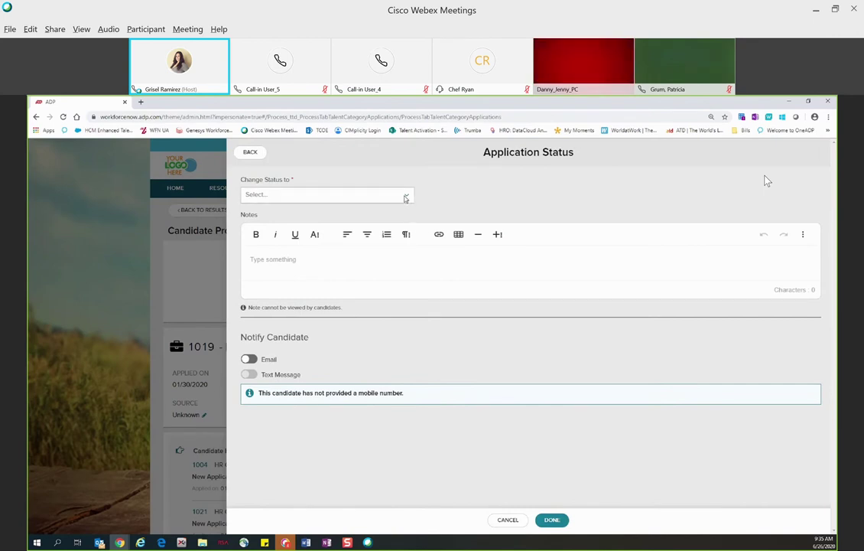
click(406, 196)
scroll(382, 224, down, 3)
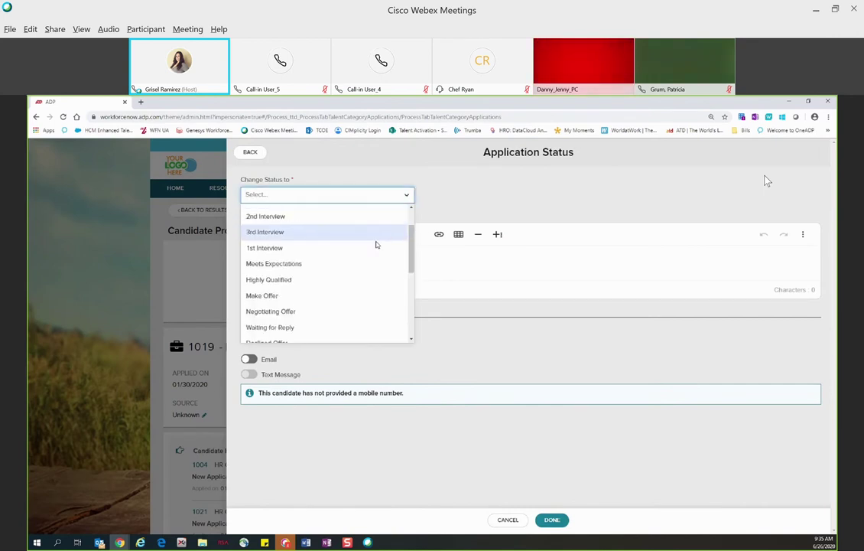
click(283, 296)
click(277, 260)
text(test)
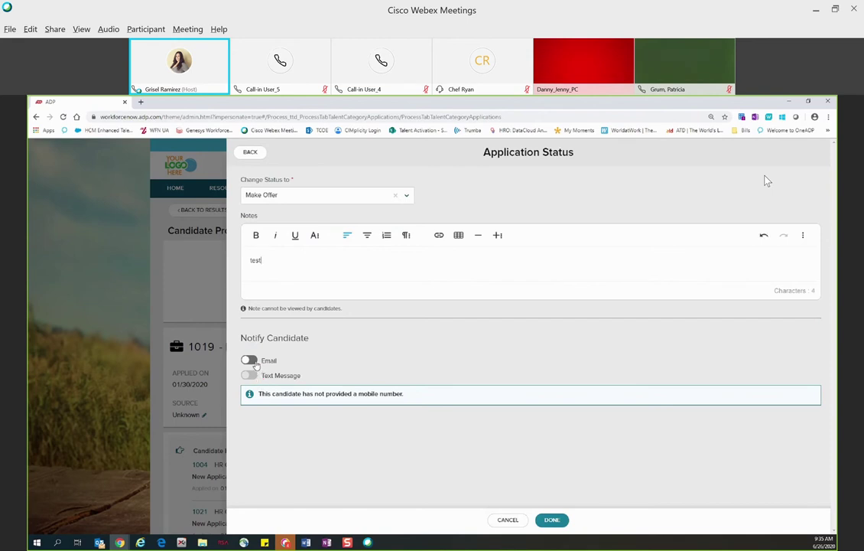
Enable the candidate email notification with the Employment Offer template and send it with the status change.
click(293, 365)
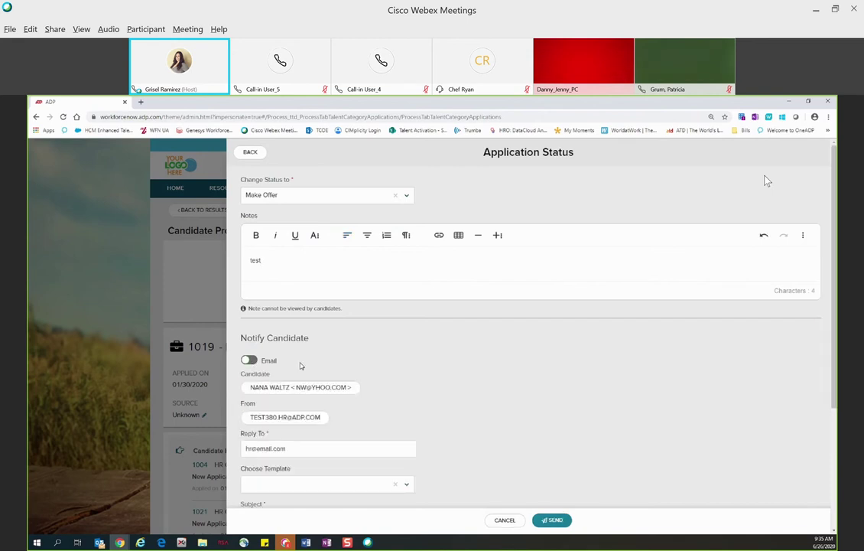
scroll(396, 403, down, 1)
click(403, 399)
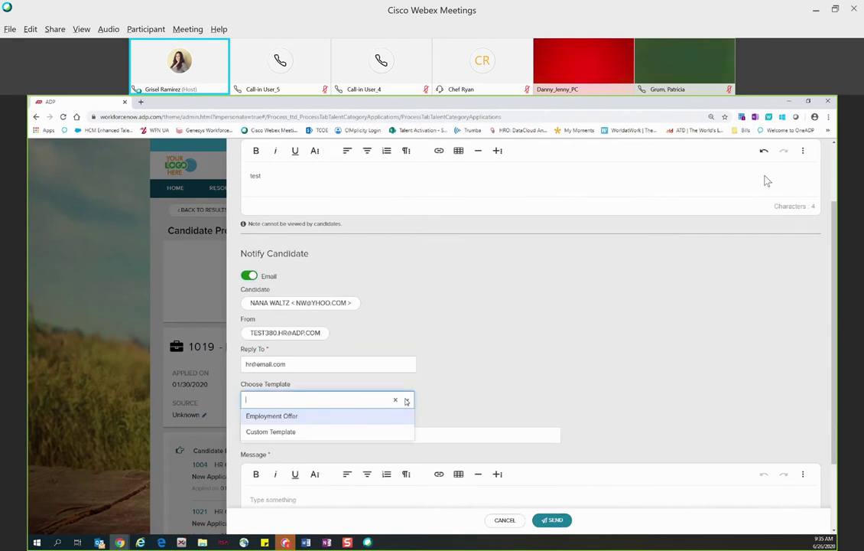
click(279, 415)
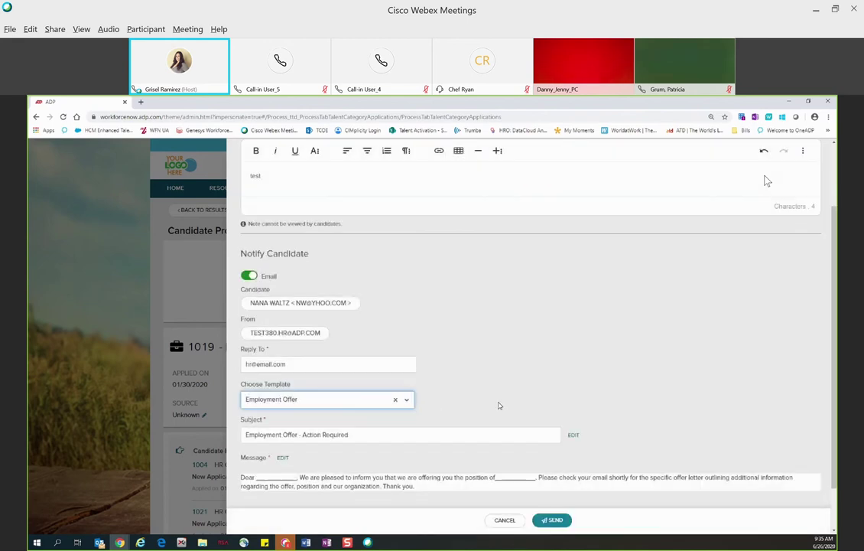
scroll(520, 399, down, 1)
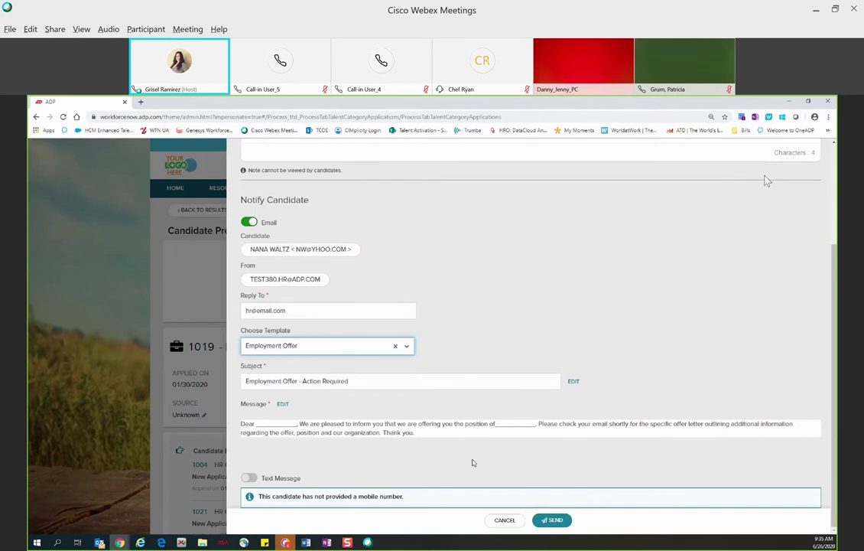
click(552, 519)
click(556, 528)
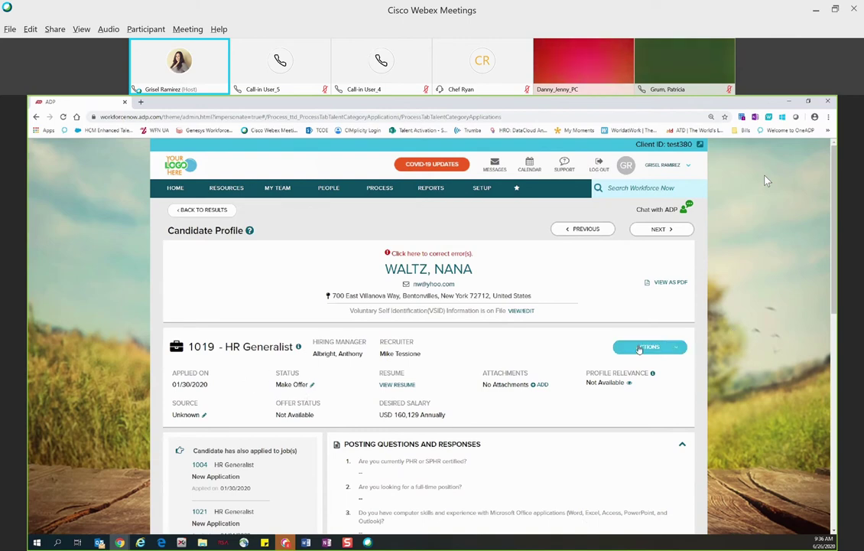
Start a new offer letter for the 1019 HR Generalist application using the Hourly Offer Letter template.
click(679, 348)
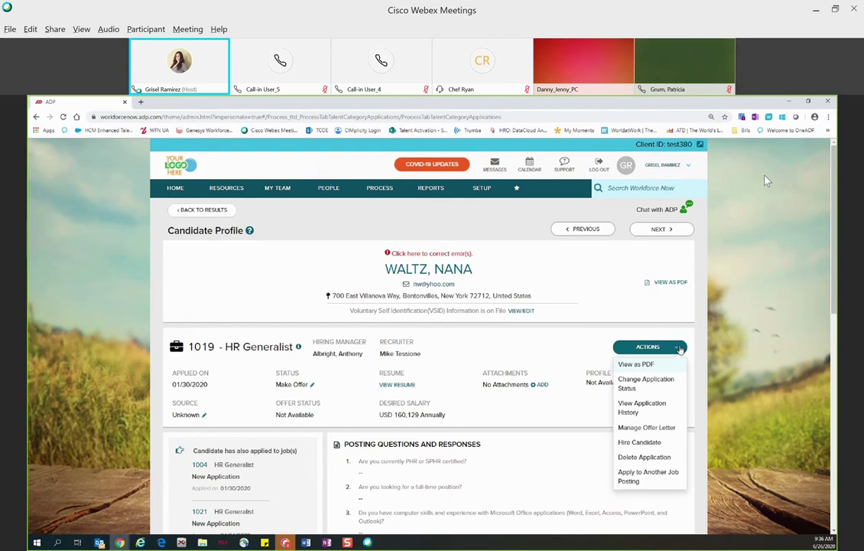
click(656, 430)
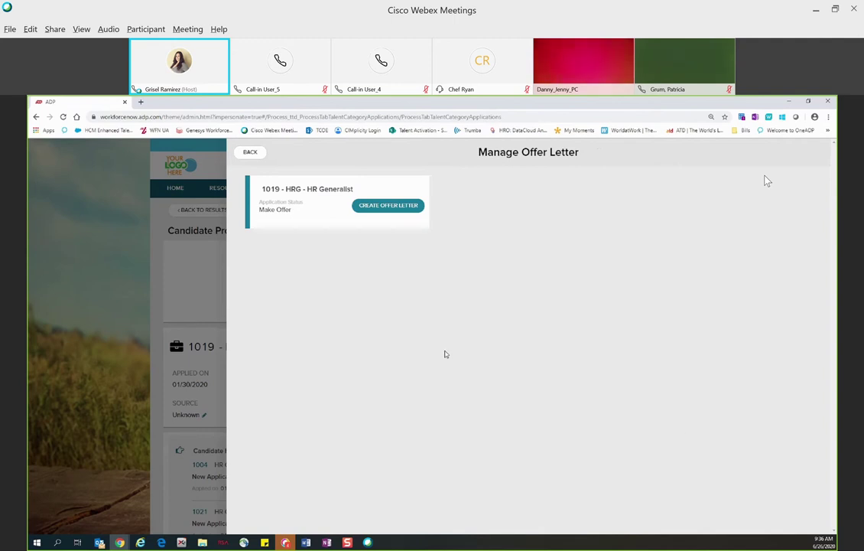
click(396, 207)
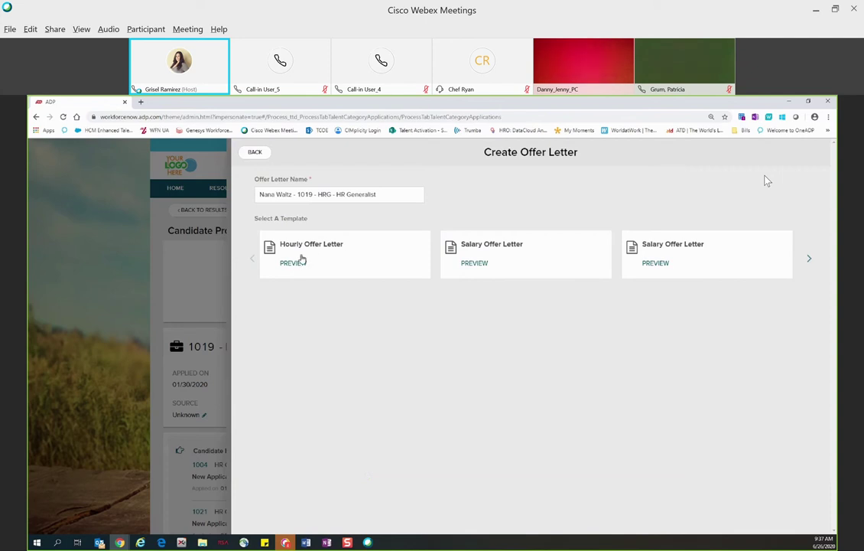
click(355, 244)
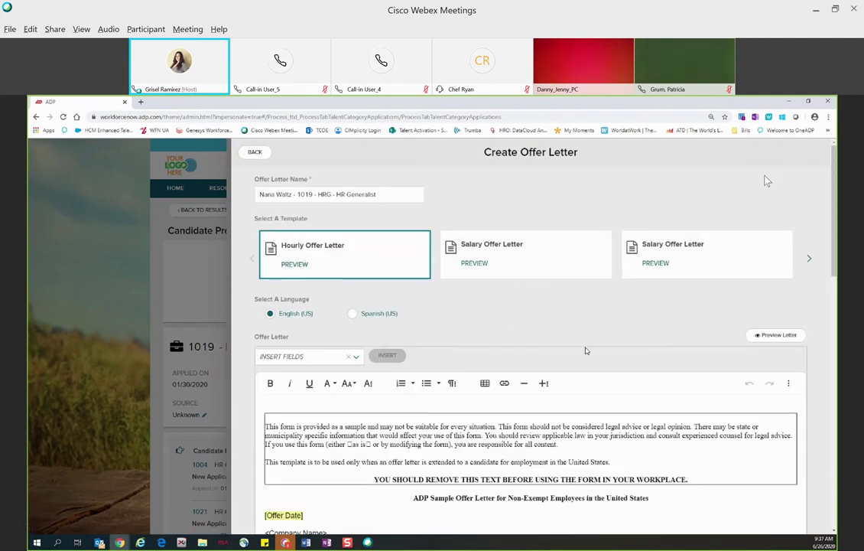
Delete the boxed sample-form disclaimer and the ADP sample title line from the beginning of the offer letter.
scroll(457, 302, down, 2)
scroll(767, 181, down, 2)
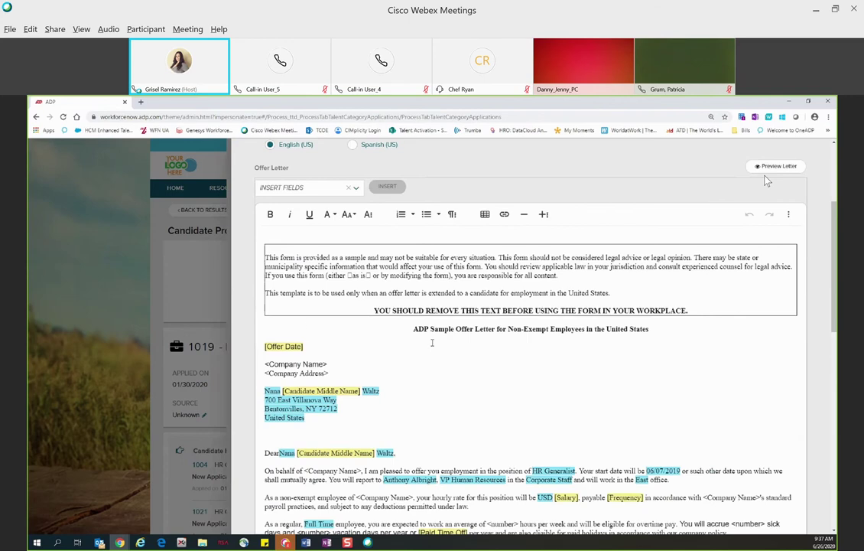
drag(649, 331, 255, 249)
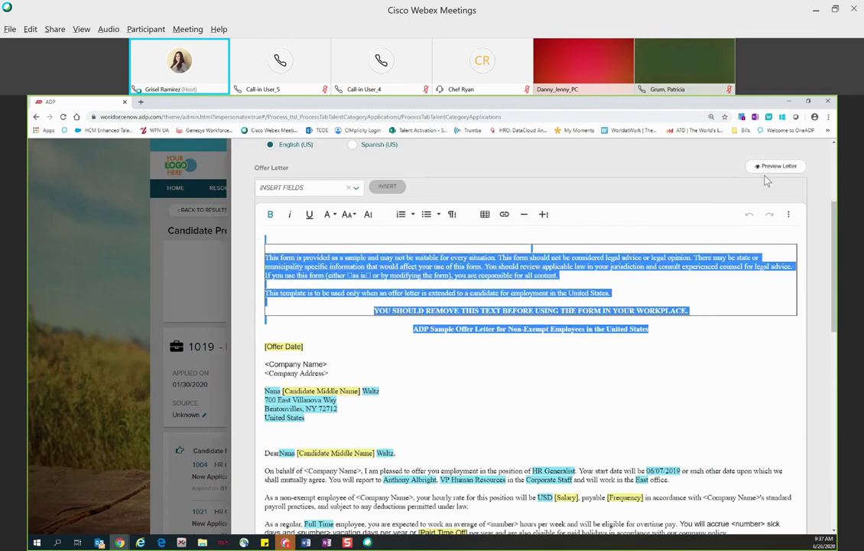
key(BackSpace)
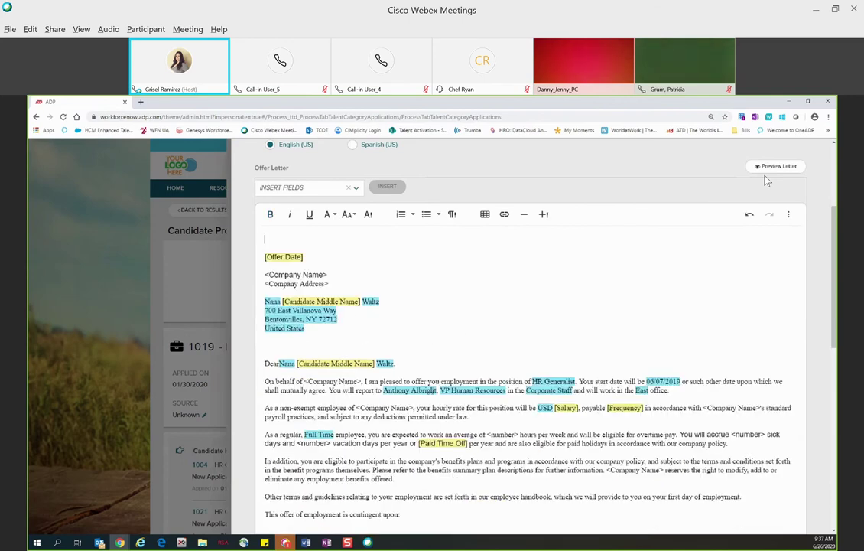
Fill in the letter's Offer Date field with 07/06/2020.
scroll(767, 181, down, 1)
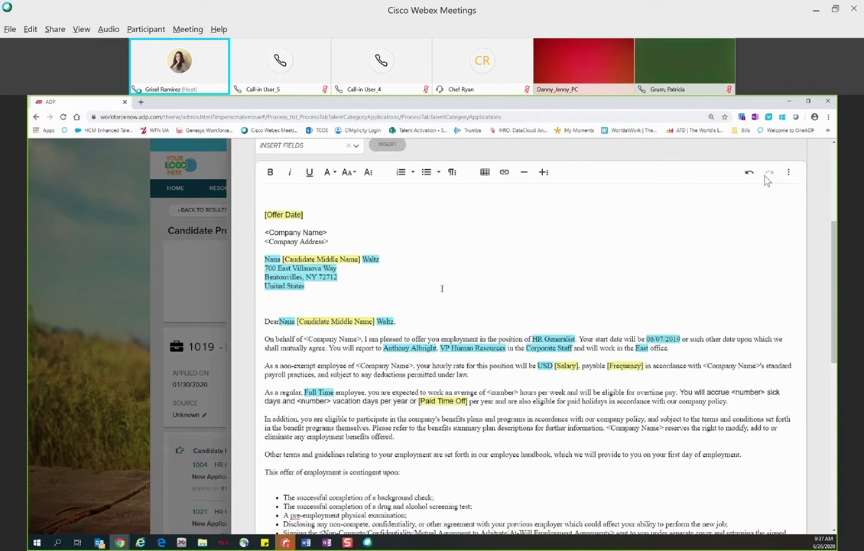
scroll(441, 287, down, 1)
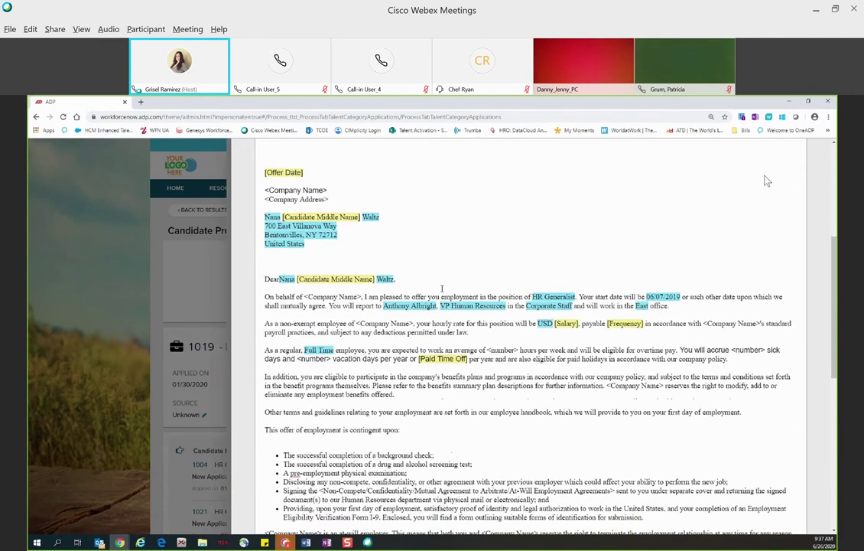
scroll(441, 287, up, 1)
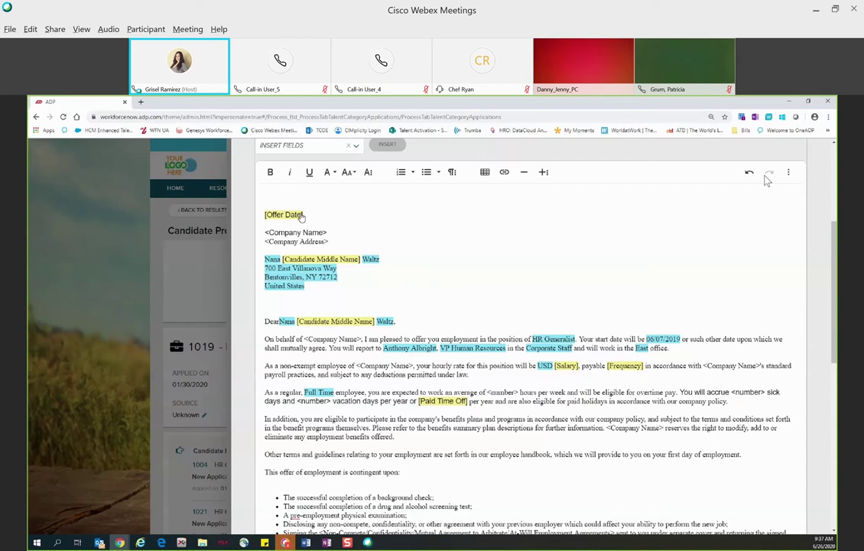
click(287, 218)
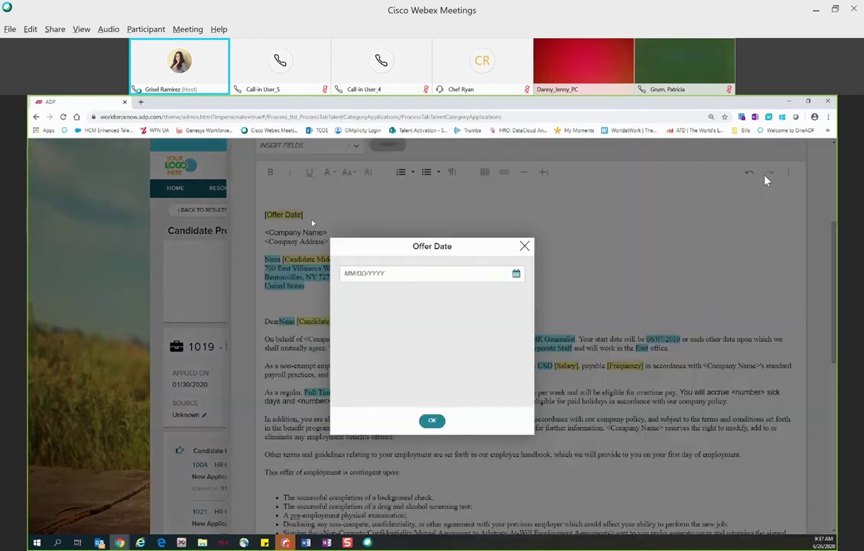
click(517, 274)
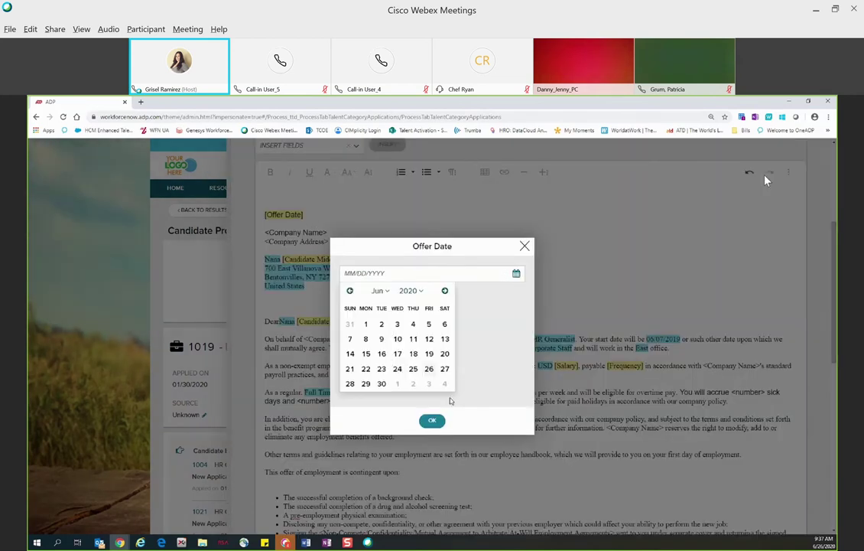
click(444, 291)
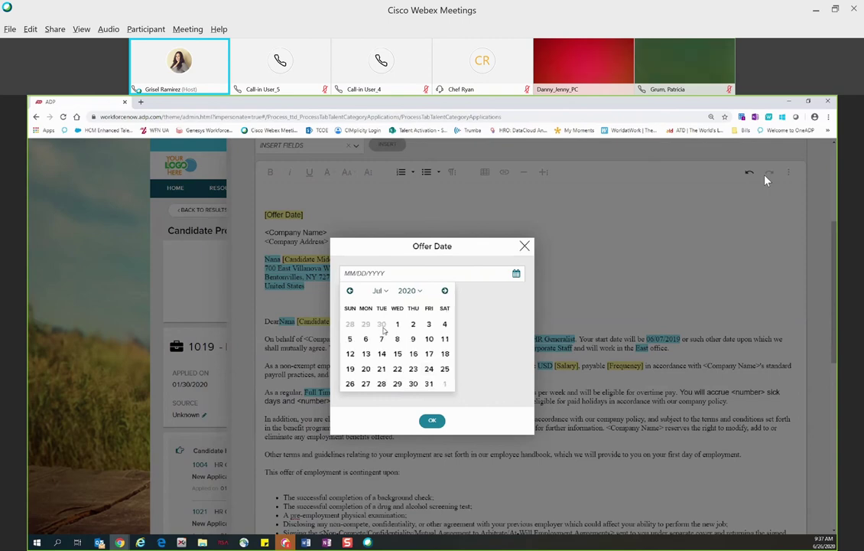
click(366, 339)
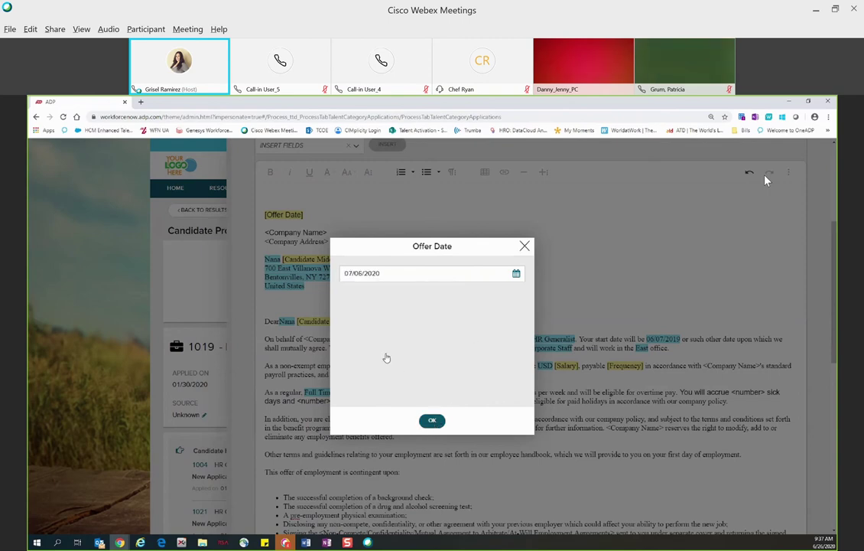
key(Return)
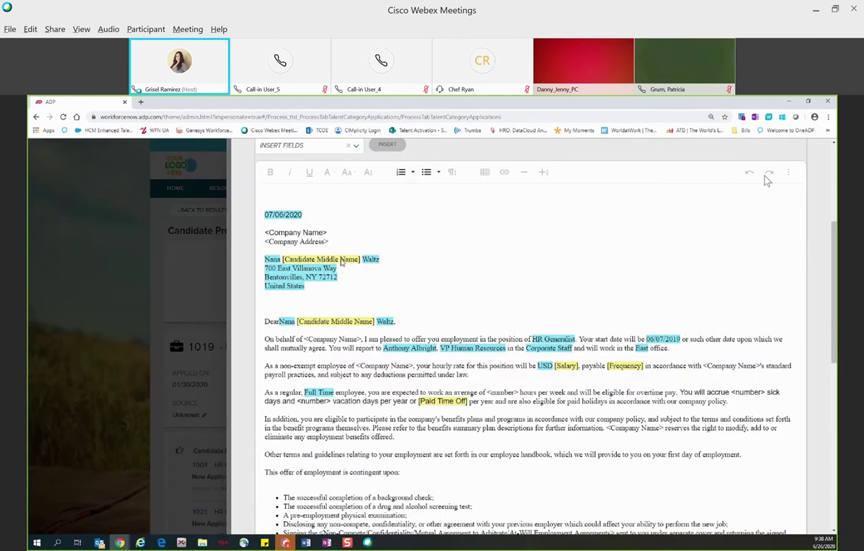
Fill in the letter's Candidate Middle Name field with the candidate's middle initial.
click(341, 260)
click(386, 321)
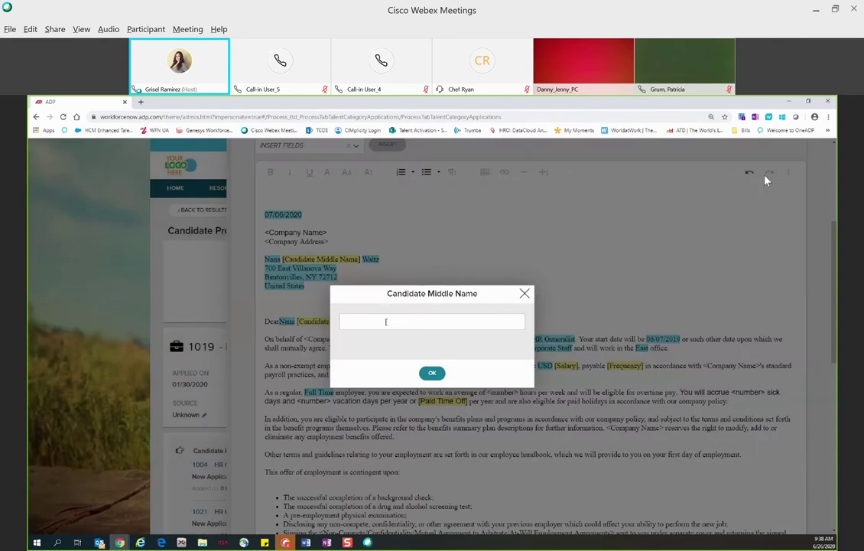
text(L)
key(Return)
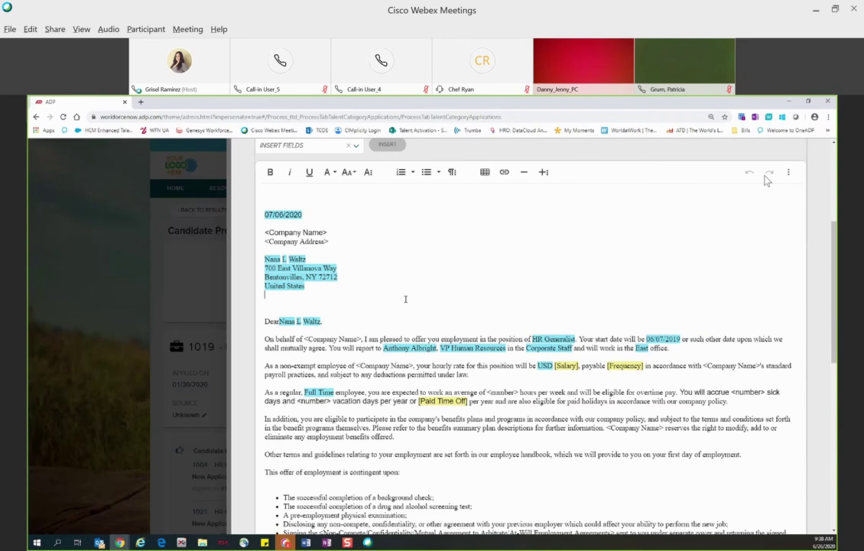
Fill in the letter's Salary field with $600,000.00.
scroll(767, 181, down, 2)
scroll(767, 181, up, 2)
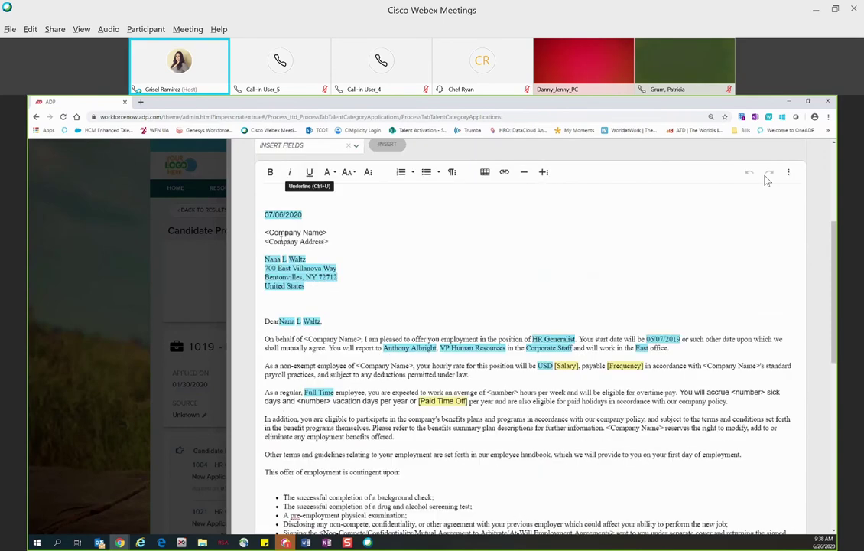
scroll(767, 180, down, 2)
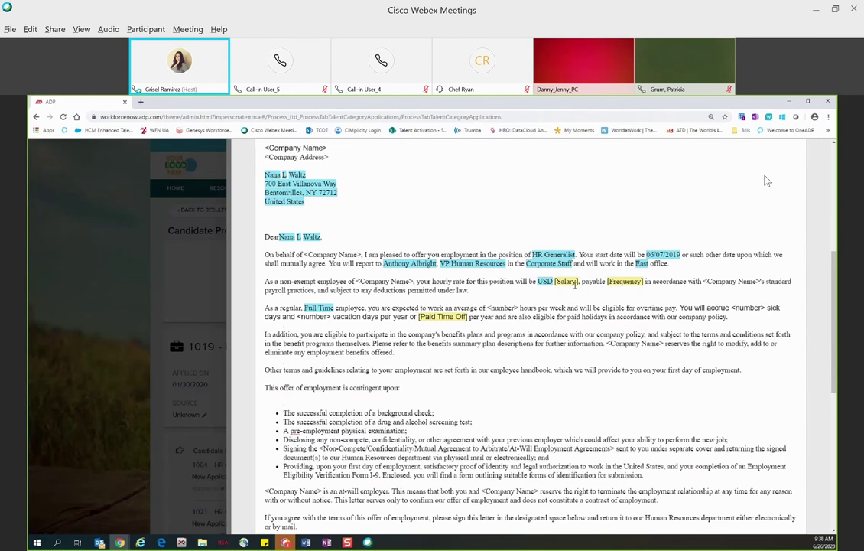
click(566, 281)
click(390, 322)
text(600,)
text(00000)
key(Tab)
click(432, 372)
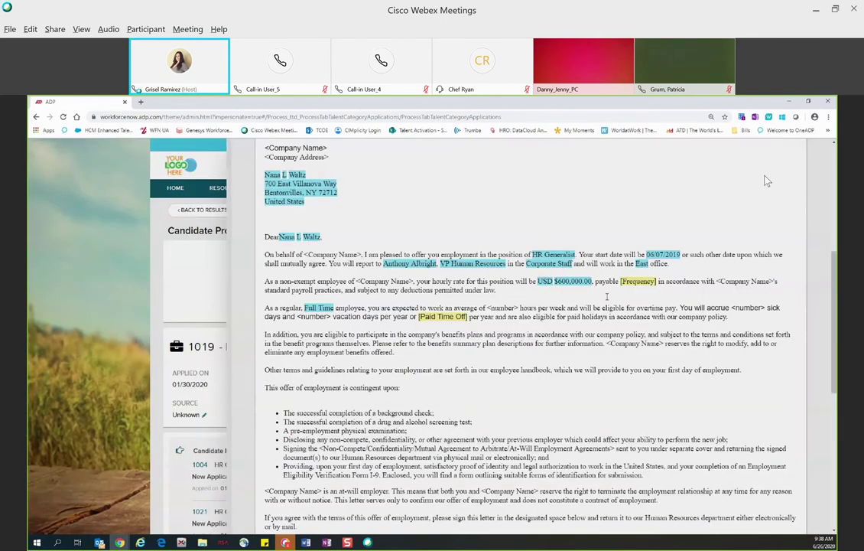
Set the letter's pay Frequency field to Biweekly.
click(633, 280)
click(441, 322)
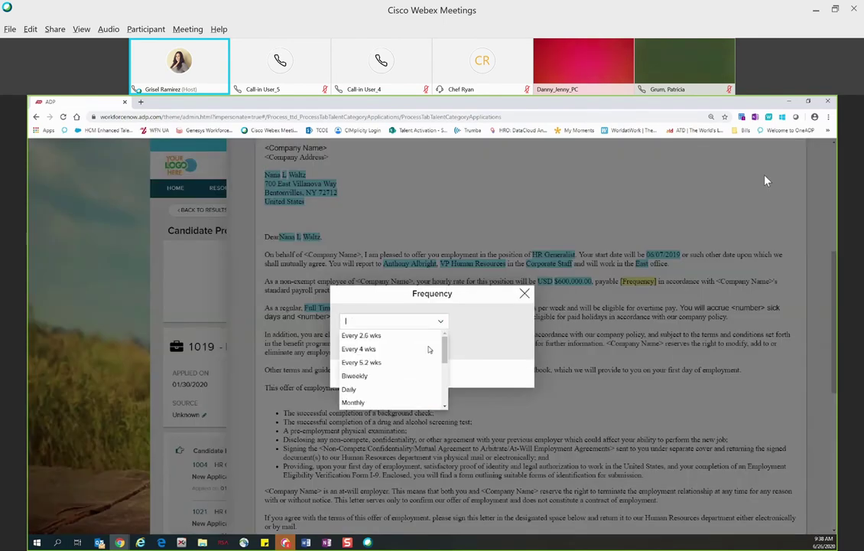
scroll(371, 386, down, 2)
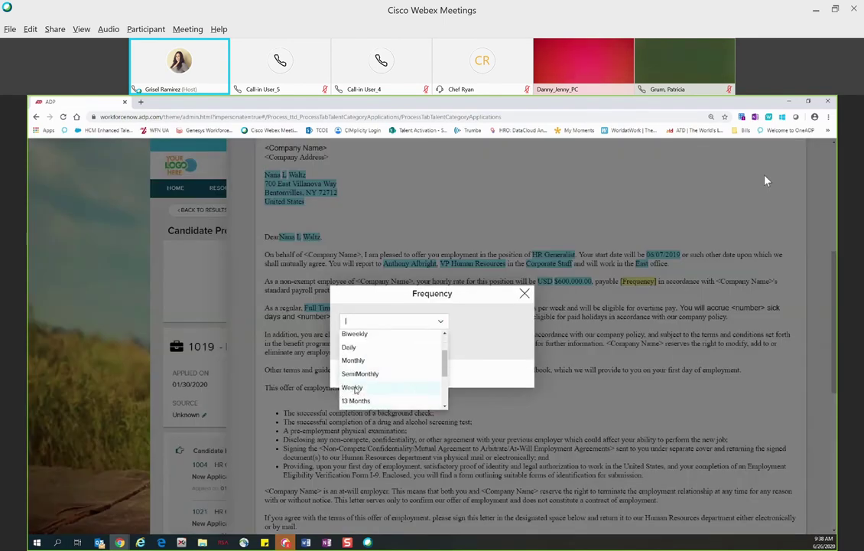
scroll(370, 383, up, 2)
click(370, 377)
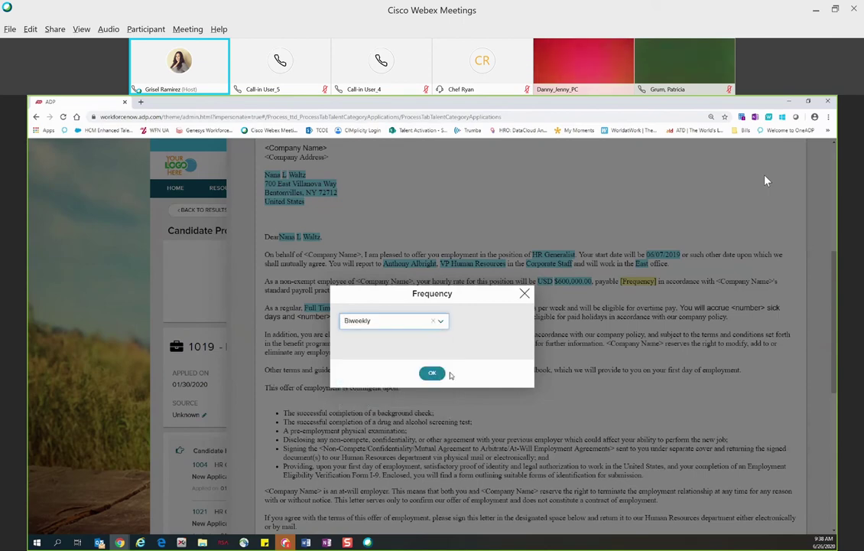
click(432, 372)
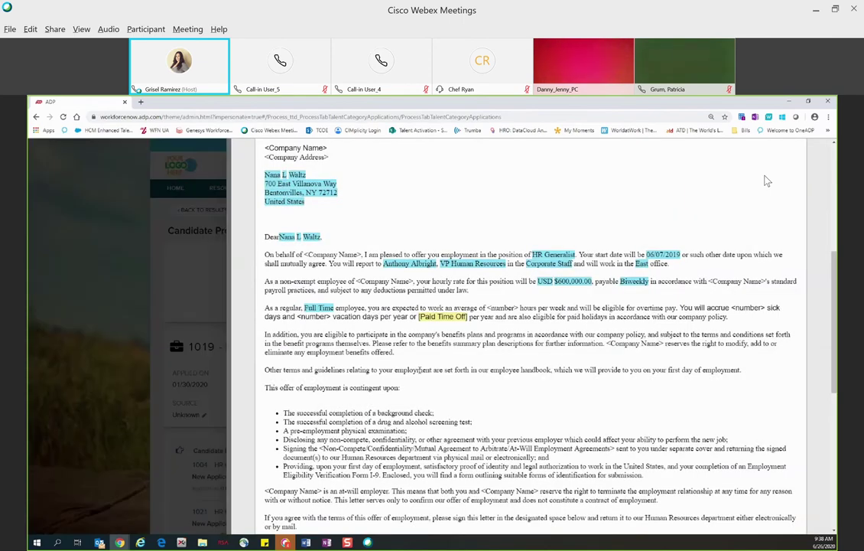
Fill in the letter's Paid Time Off field with 20.
click(442, 316)
click(405, 322)
text(20)
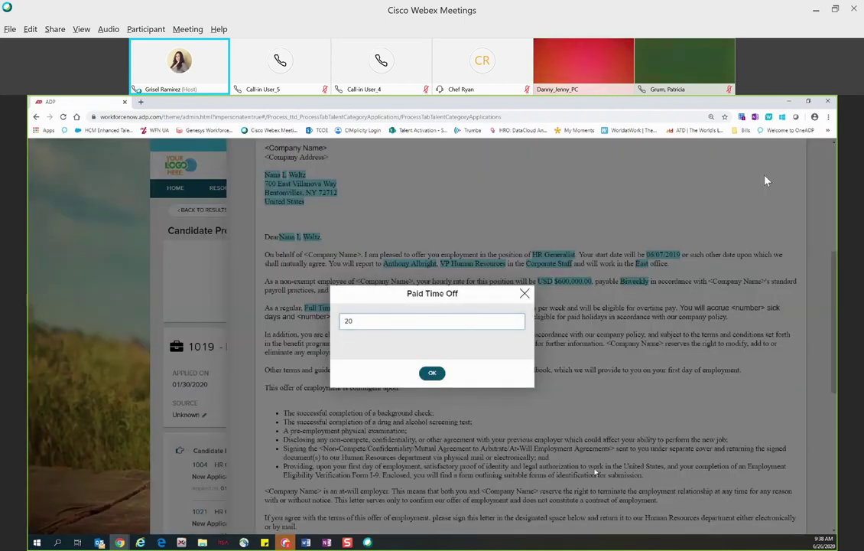
Review the rest of the offer letter through the document upload area and finish it to bring up the Send For Approval choice.
scroll(534, 400, down, 2)
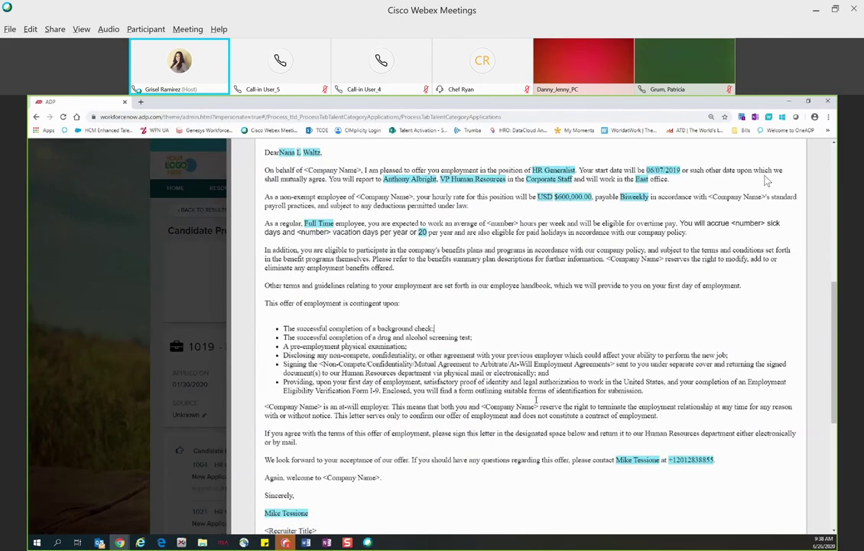
scroll(536, 399, down, 2)
scroll(536, 399, up, 2)
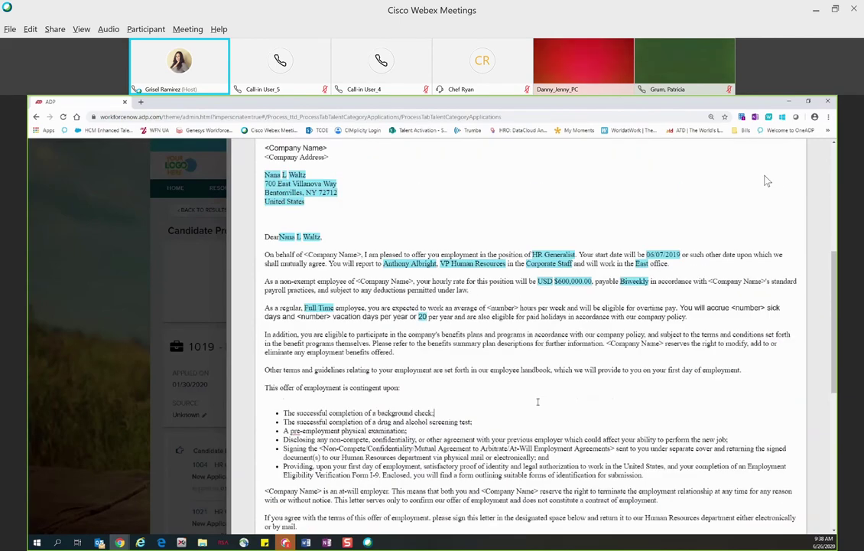
scroll(538, 402, down, 4)
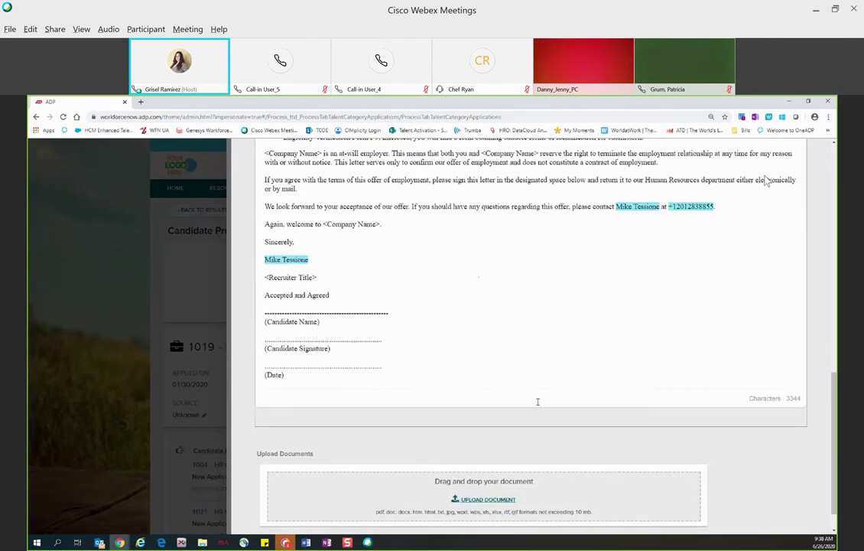
scroll(537, 405, down, 1)
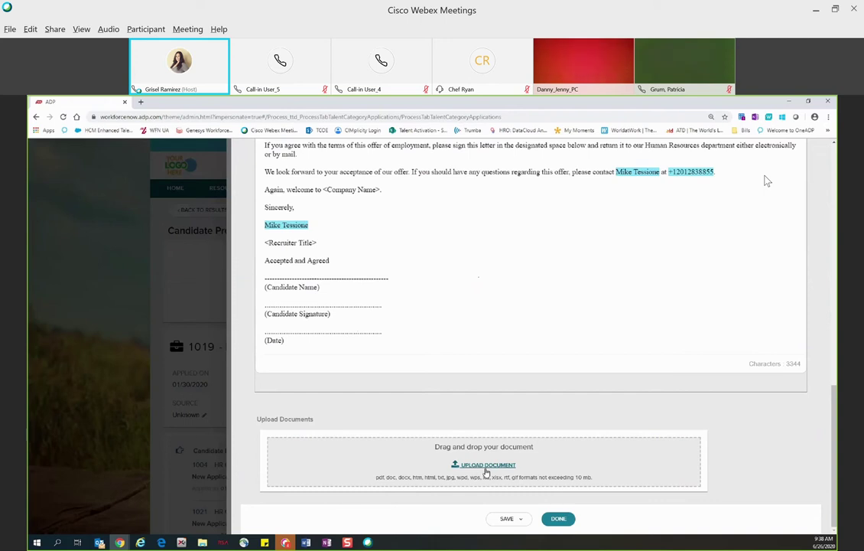
click(558, 519)
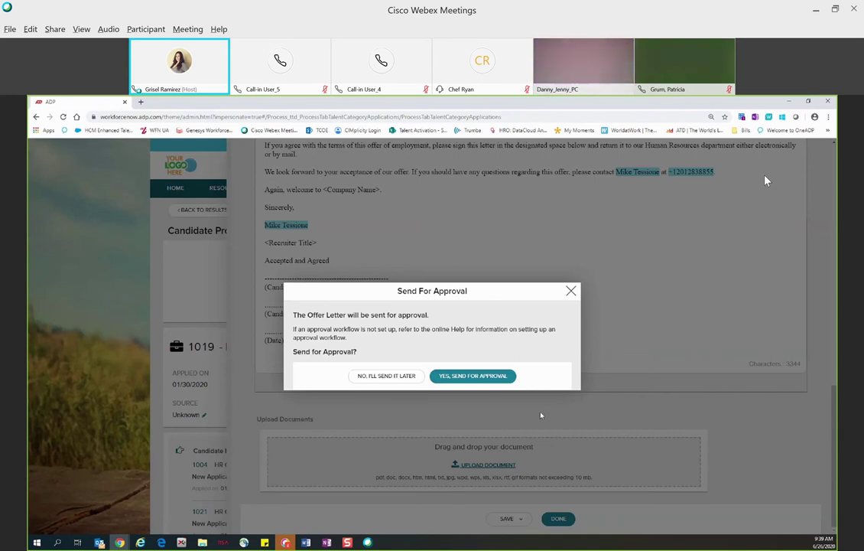
Send the completed offer letter for approval and check the resulting approval message.
click(473, 376)
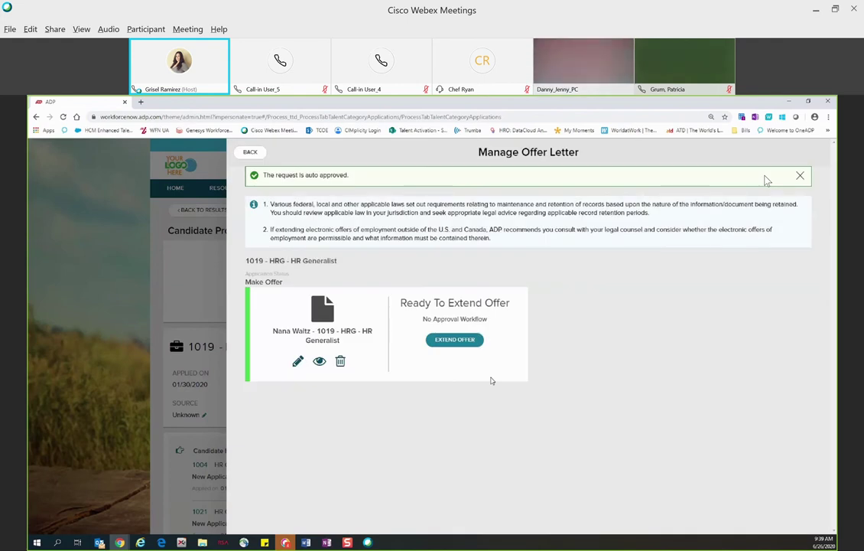
drag(352, 178, 259, 176)
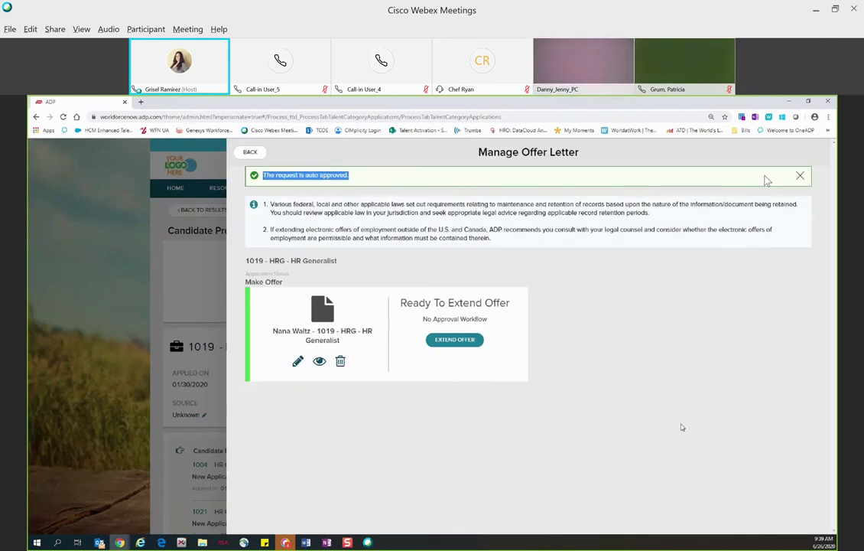
click(623, 421)
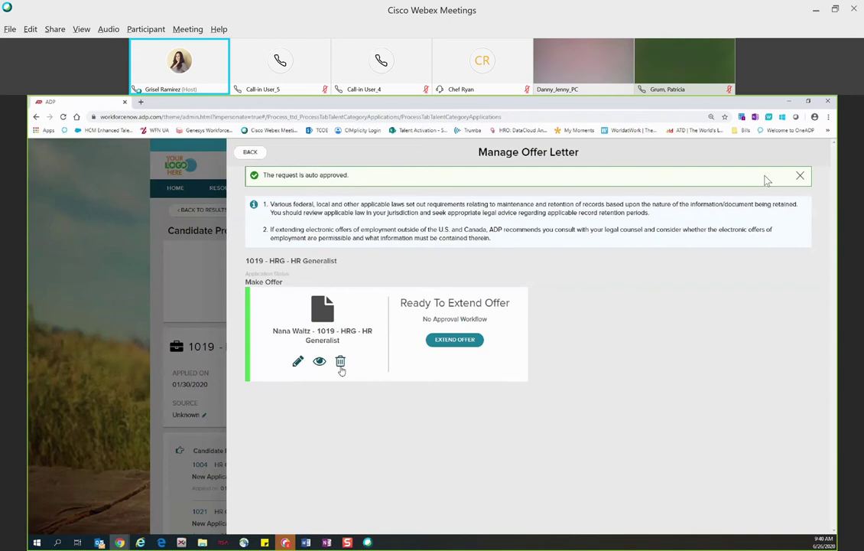
Start extending the approved offer and set its expiration date to 07/02/2020.
click(453, 344)
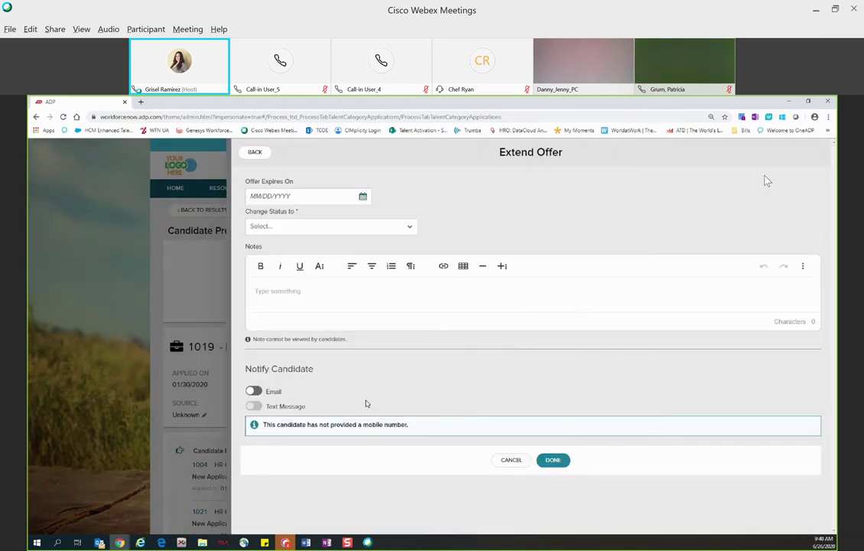
click(364, 196)
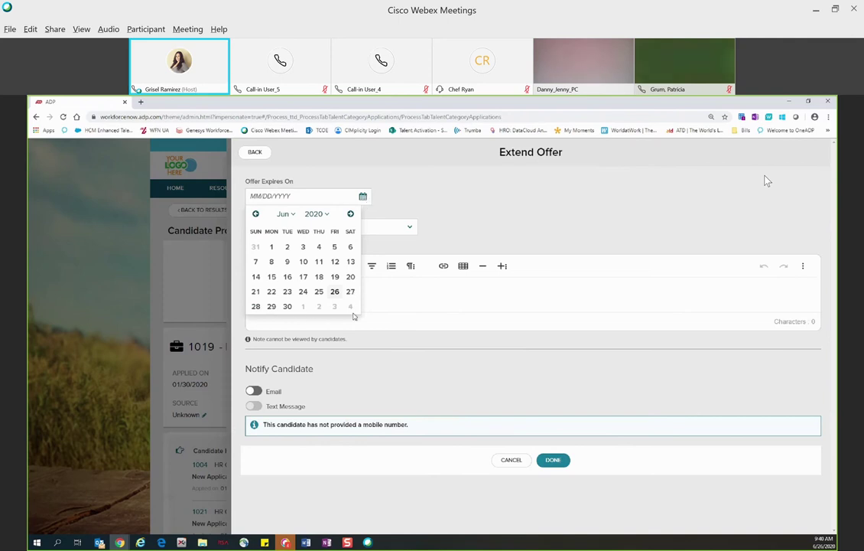
click(350, 215)
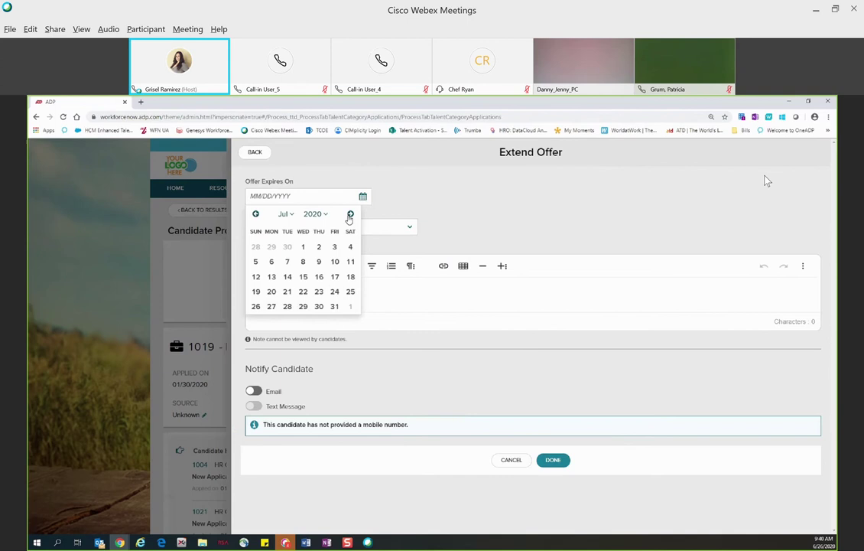
click(319, 246)
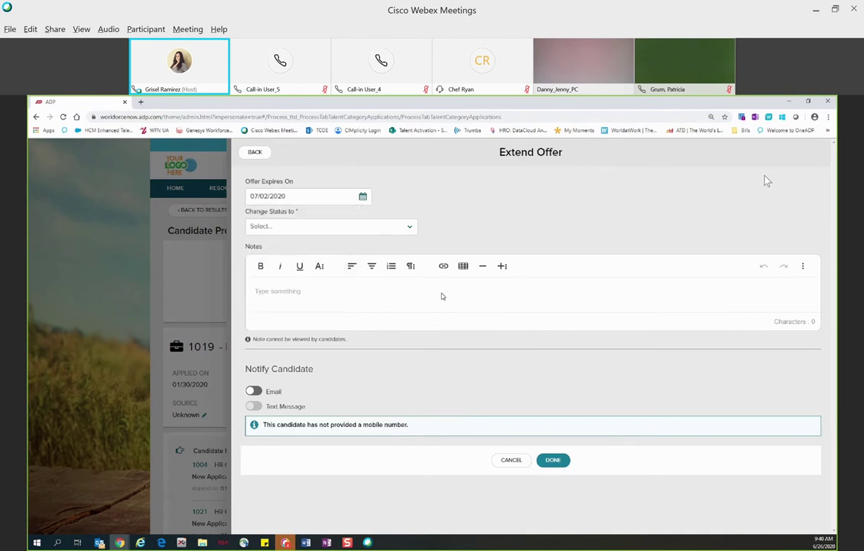
Set the application status for the extended offer to Waiting for Reply, leaving the notes empty.
click(409, 228)
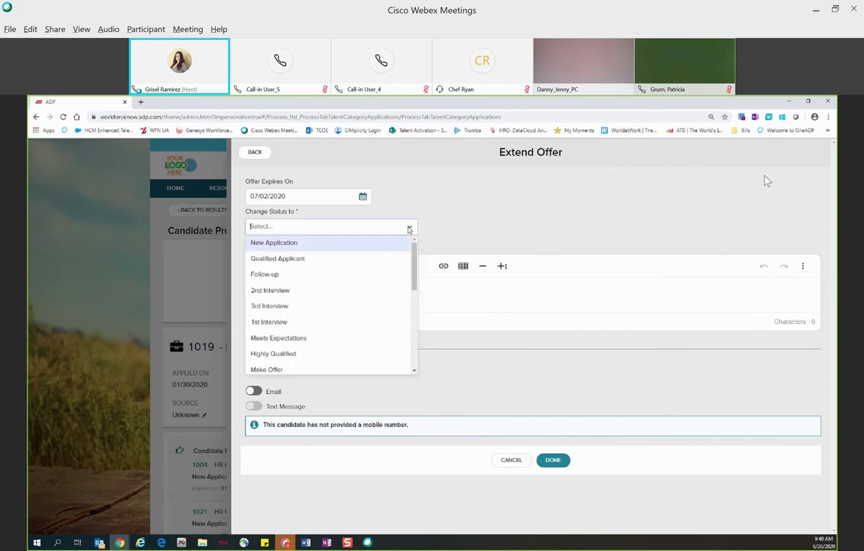
scroll(377, 333, down, 1)
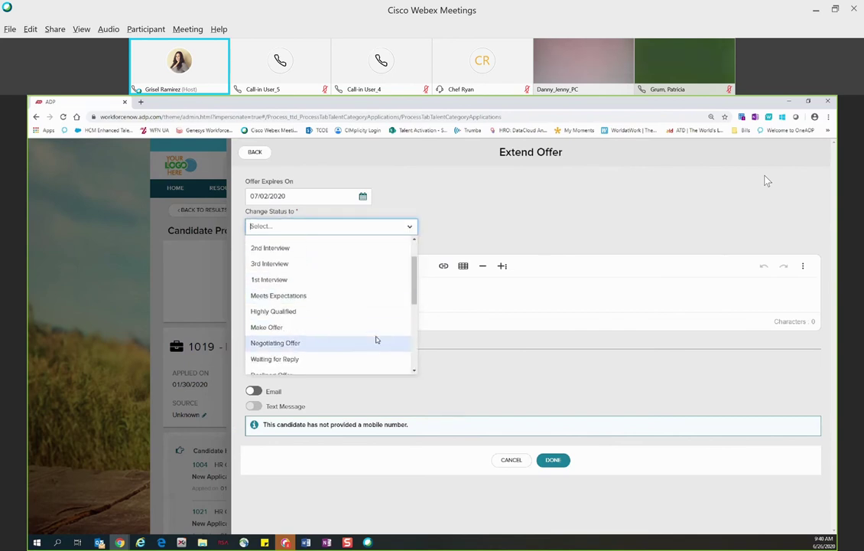
scroll(367, 340, down, 1)
click(306, 320)
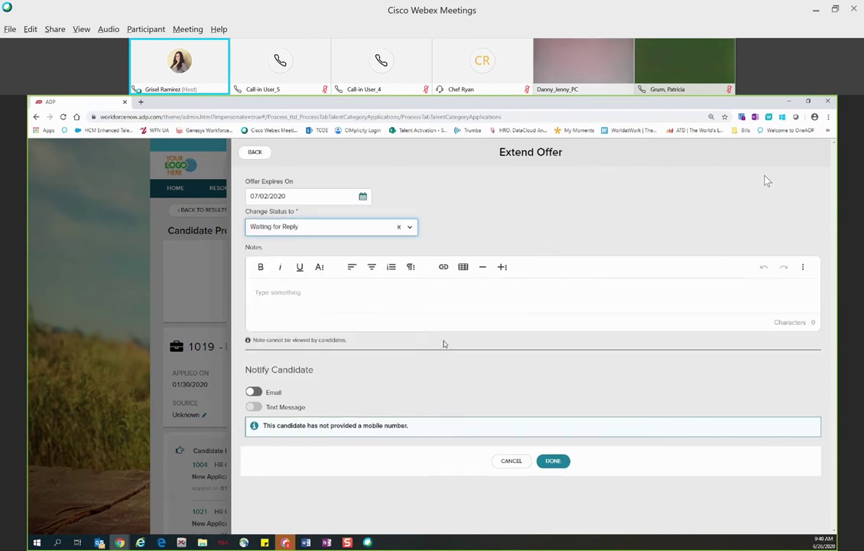
click(290, 318)
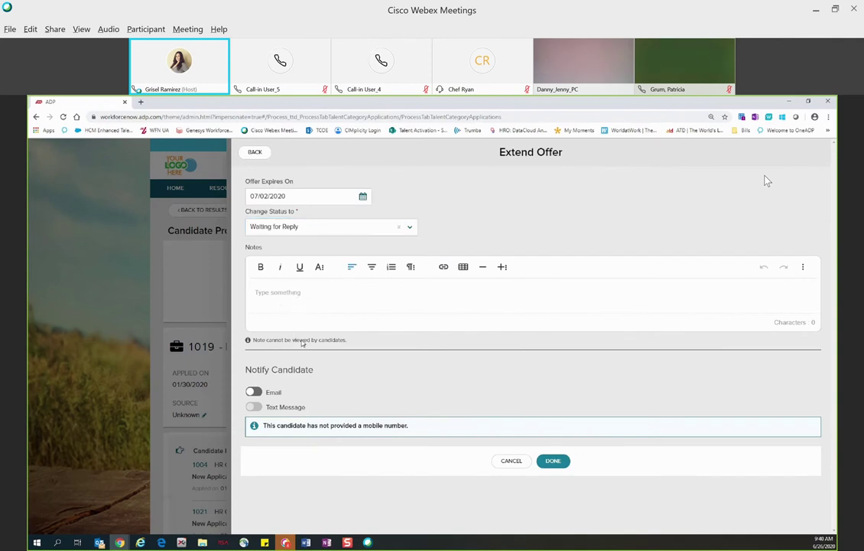
Turn on email notification for the candidate and apply the Employment Offer template to the message.
click(253, 391)
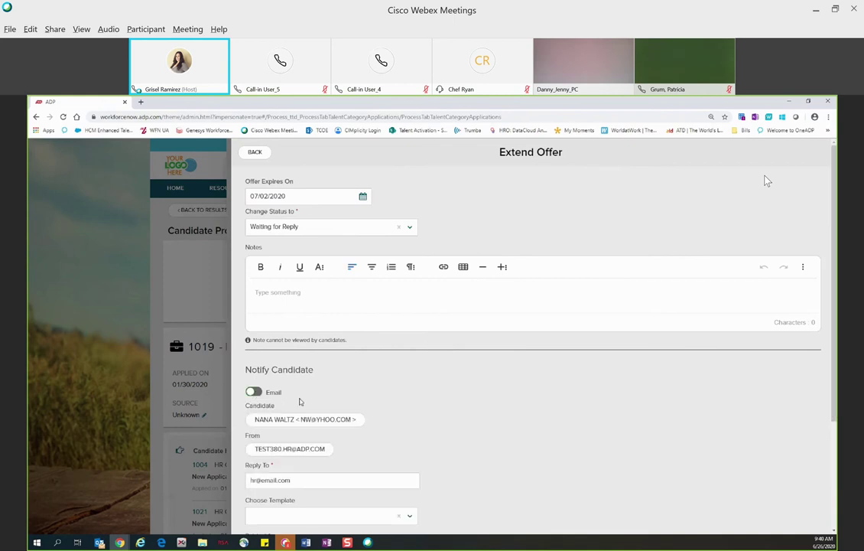
scroll(332, 400, down, 3)
click(398, 367)
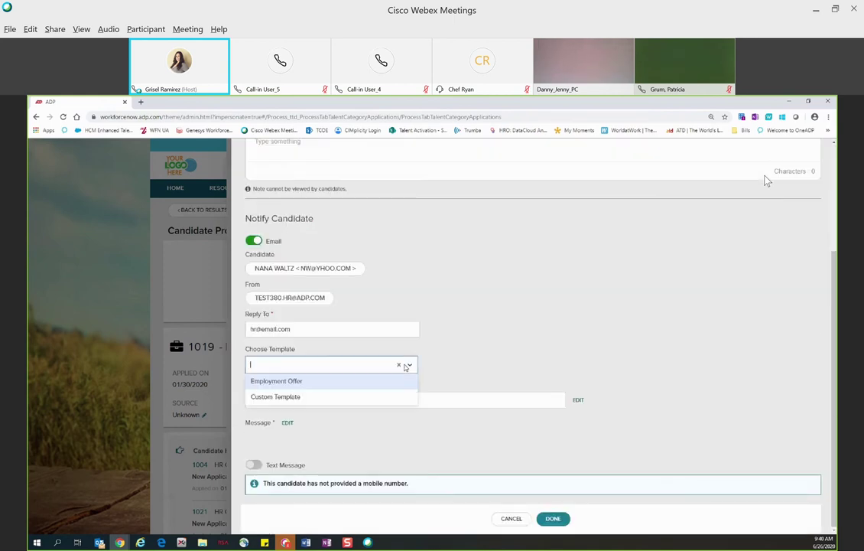
key(Return)
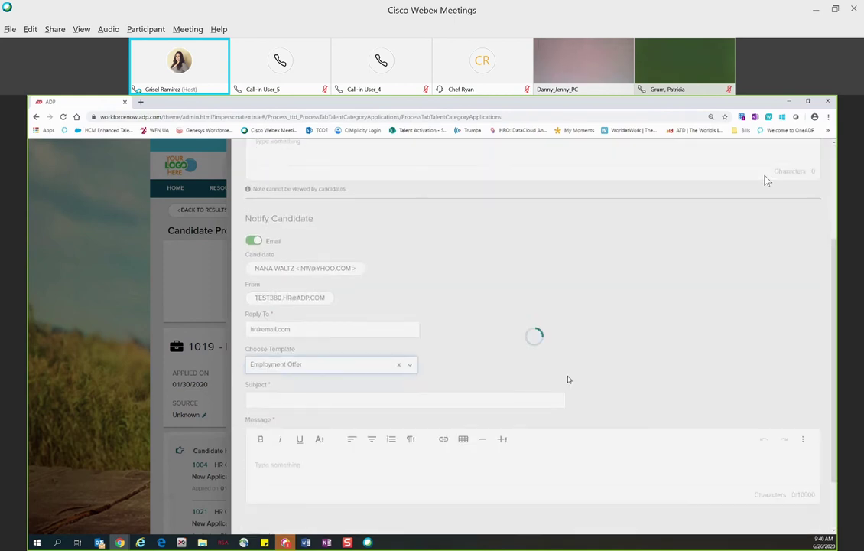
scroll(602, 376, down, 2)
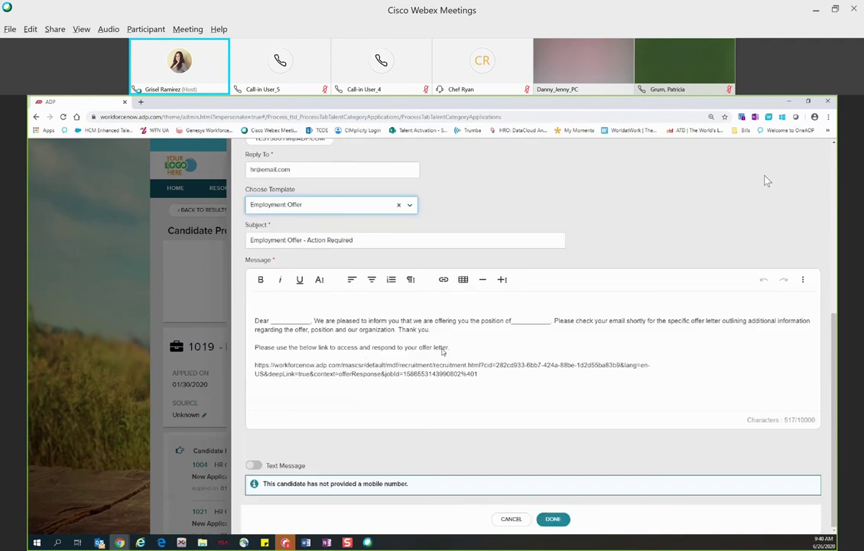
Review the email's wording and offer response link, and finish extending the offer to the candidate.
drag(449, 347, 255, 320)
drag(478, 374, 253, 367)
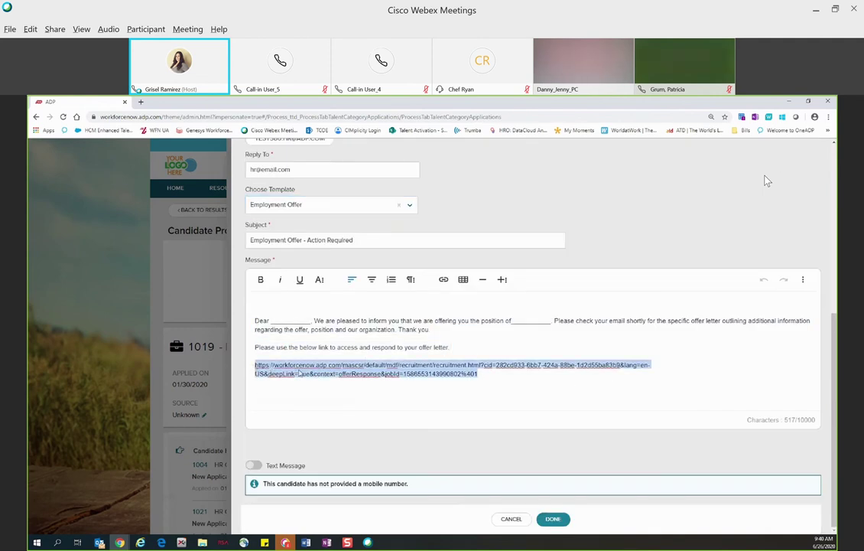
click(618, 342)
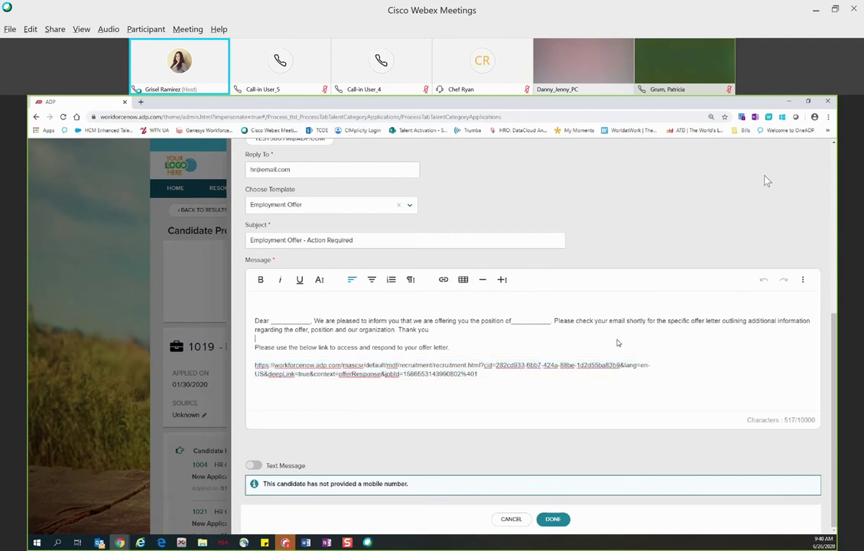
triple_click(438, 374)
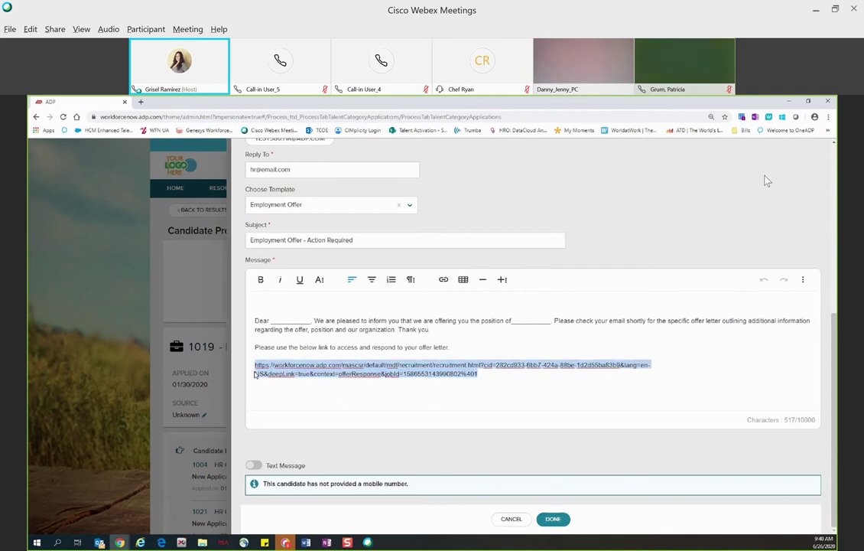
click(427, 354)
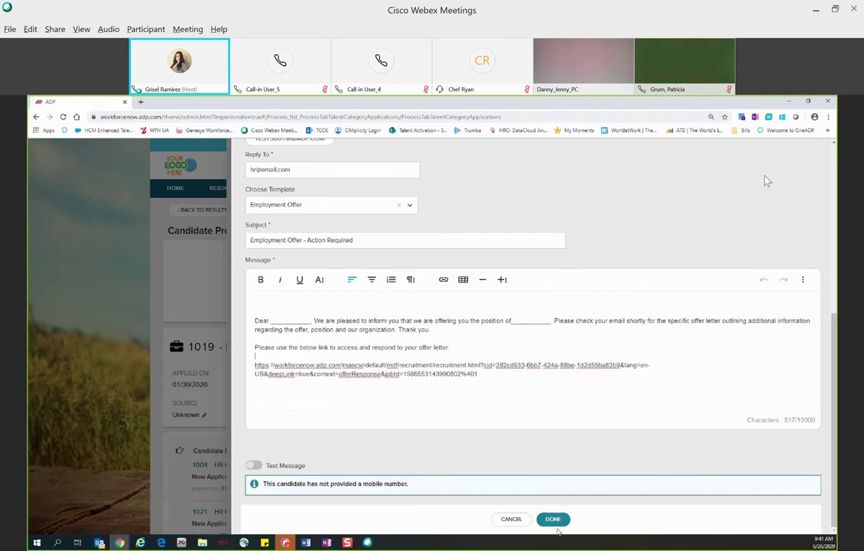
click(549, 520)
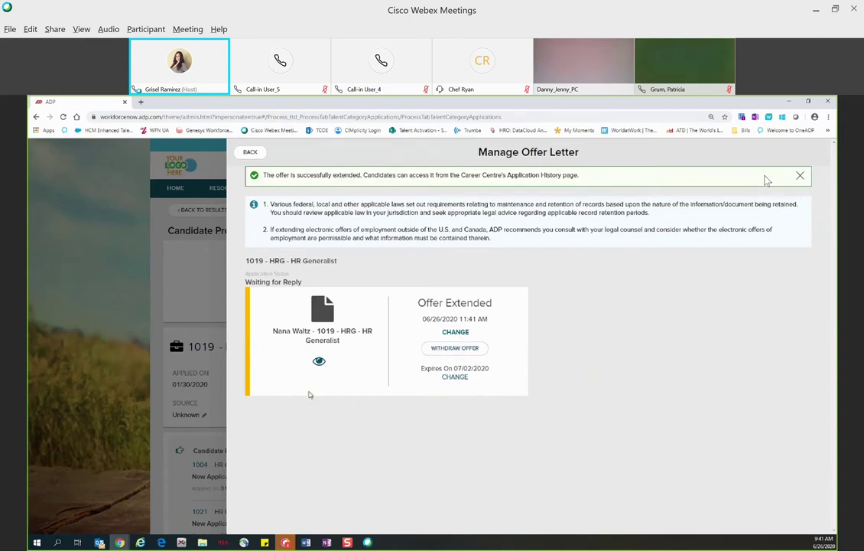
Return to the candidate profile and check the Offer Status of the HR Generalist application.
click(250, 152)
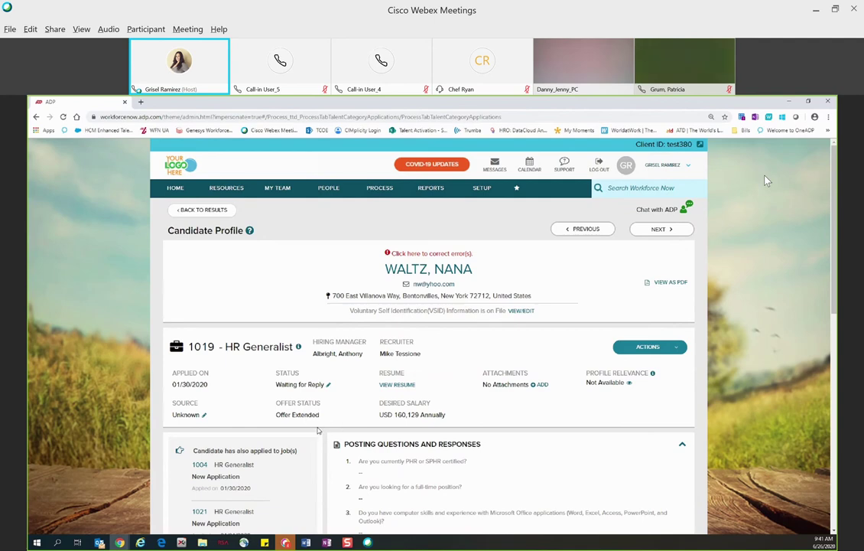
scroll(324, 426, down, 1)
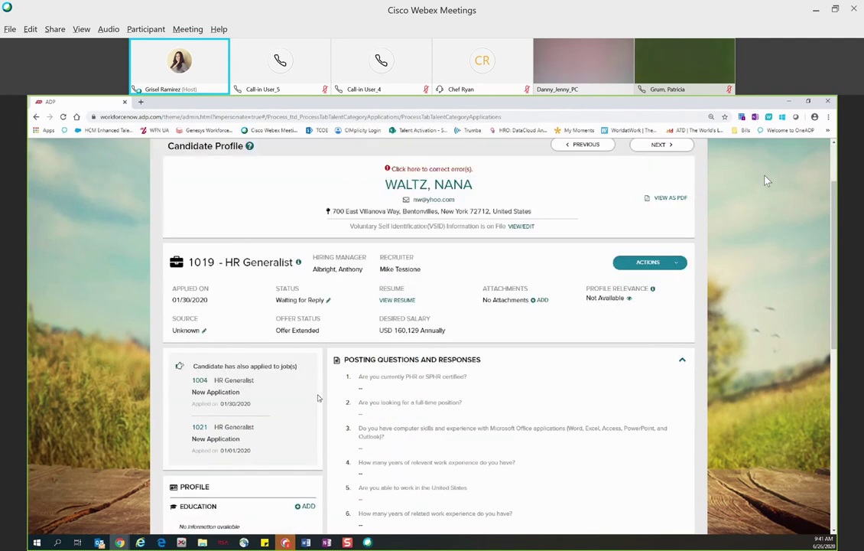
drag(277, 319, 323, 335)
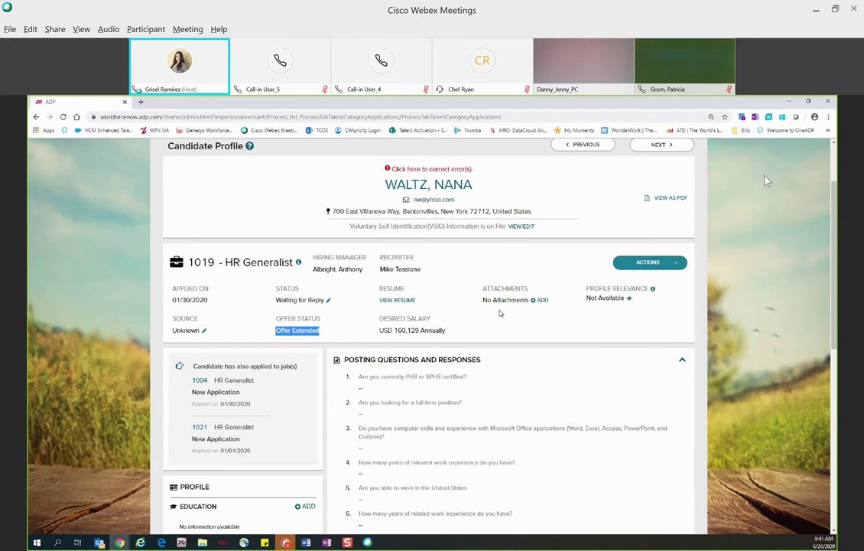
Start hiring the candidate from the HR Generalist application using the United States Quick Hire template.
click(677, 265)
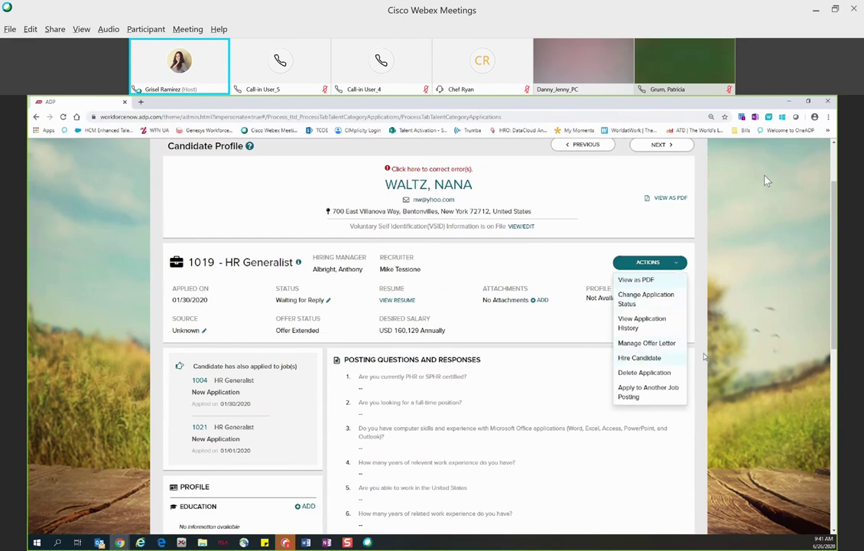
click(646, 360)
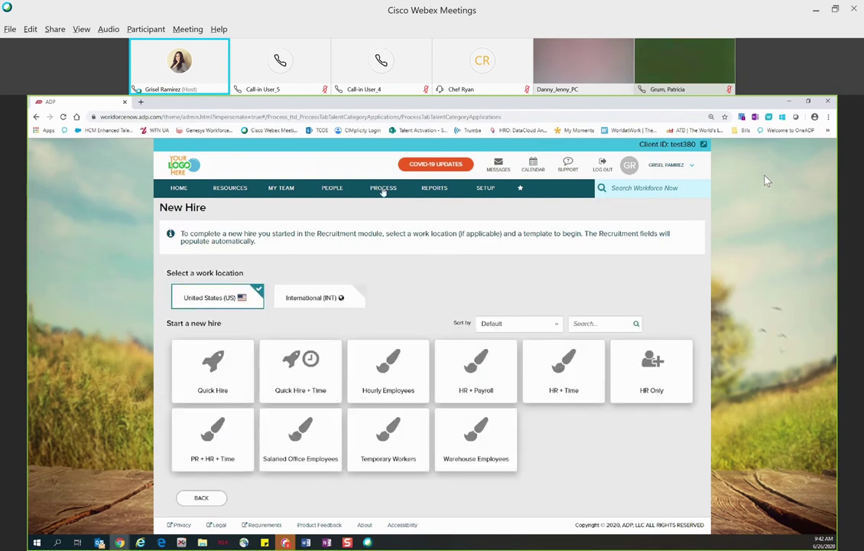
click(383, 191)
mouse_move(414, 281)
click(229, 375)
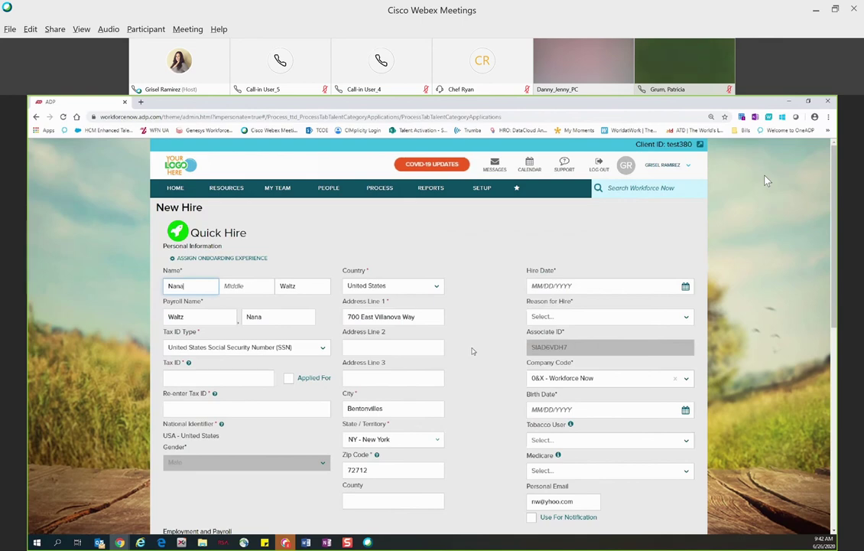
Review the Quick Hire form's personal, employment and payroll, and tax sections, including the required fields still left empty.
scroll(432, 397, down, 1)
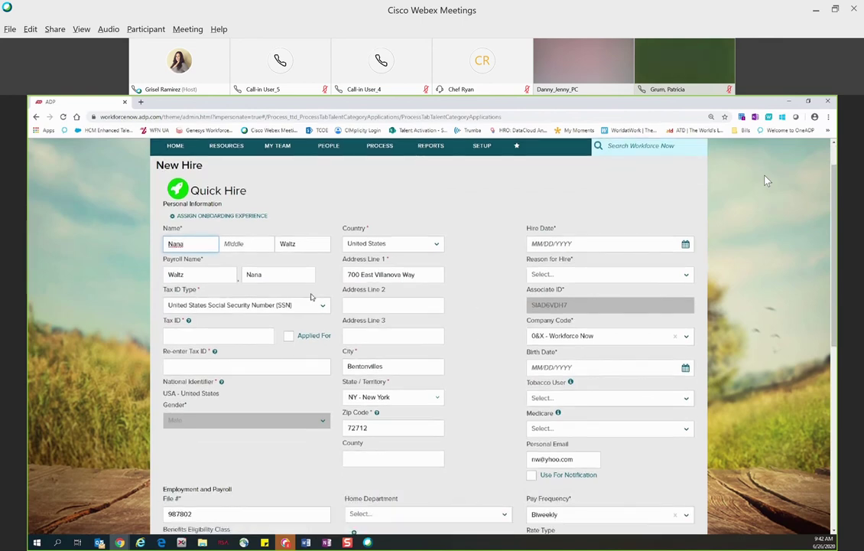
scroll(444, 398, down, 1)
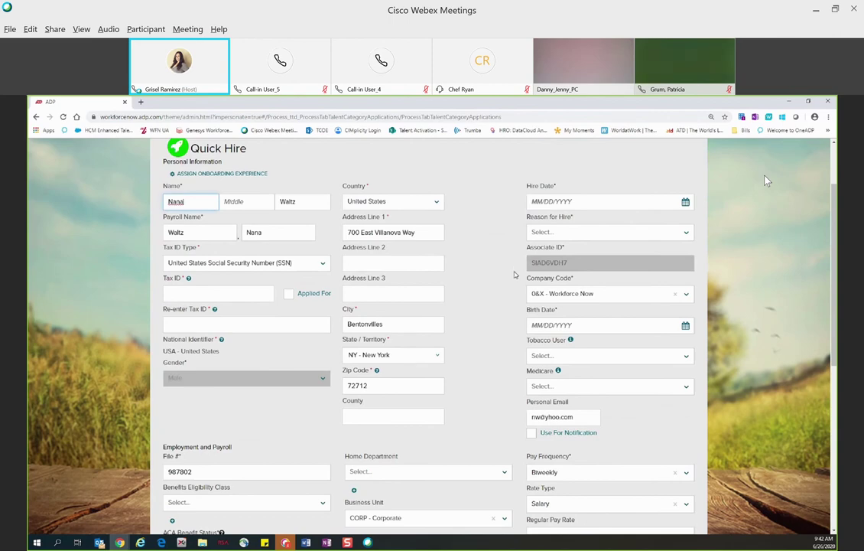
scroll(514, 273, down, 3)
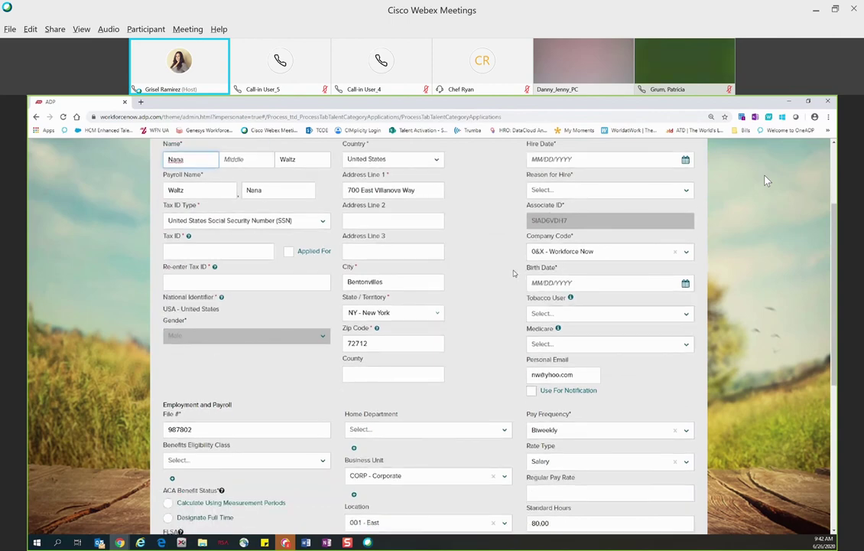
scroll(515, 271, down, 1)
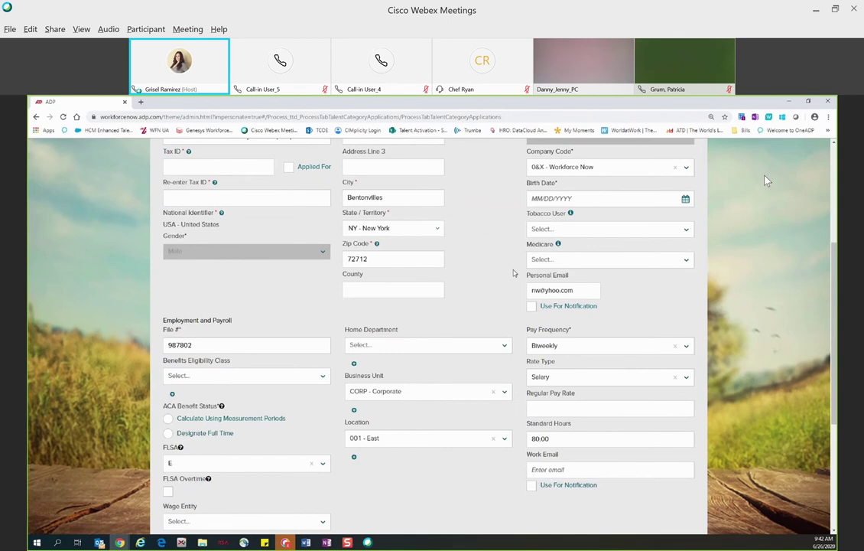
scroll(505, 277, down, 5)
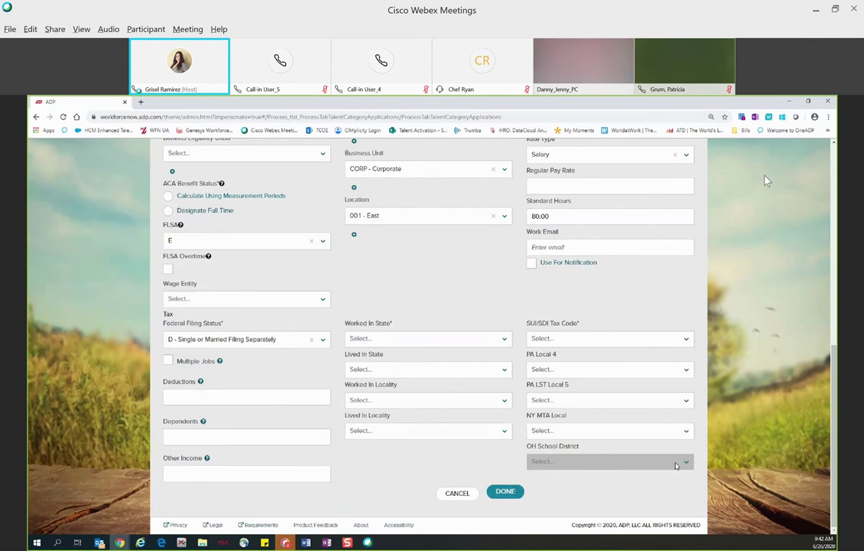
scroll(673, 455, up, 5)
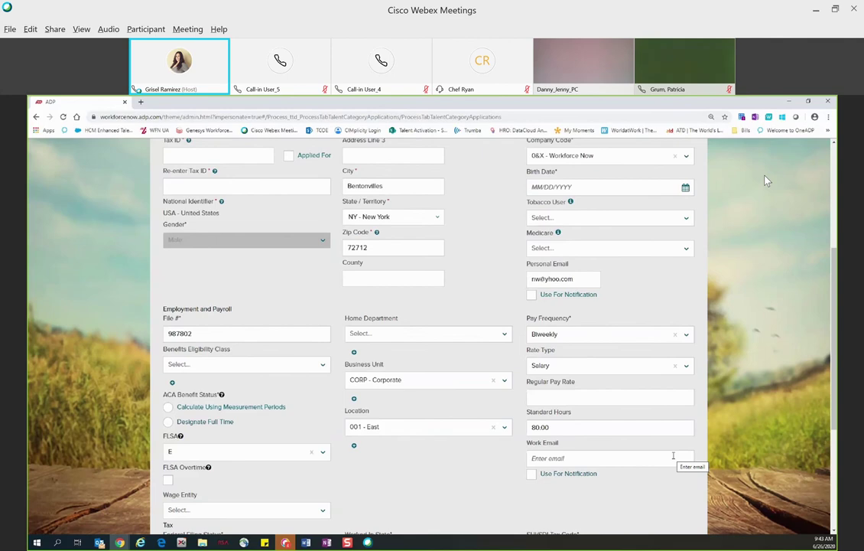
scroll(767, 180, up, 5)
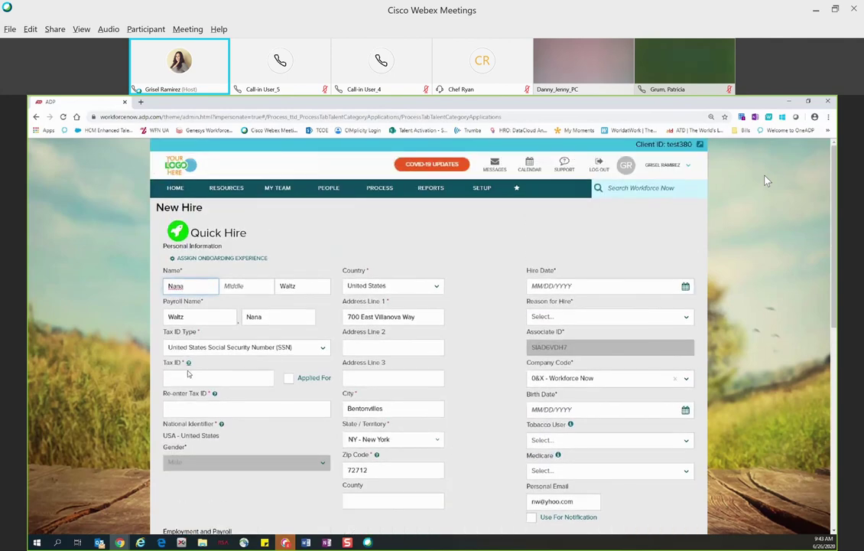
scroll(767, 180, down, 10)
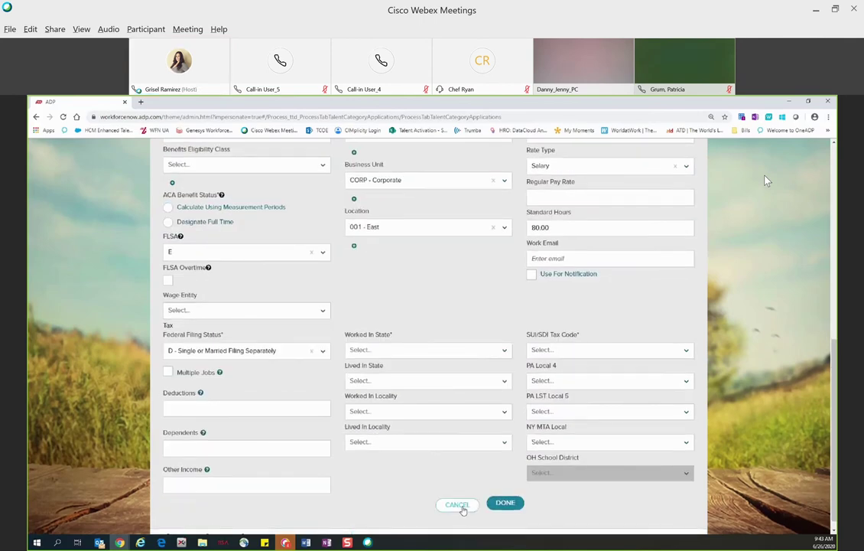
Leave the new hire without completing it and return to the list of applications under Talent.
click(459, 505)
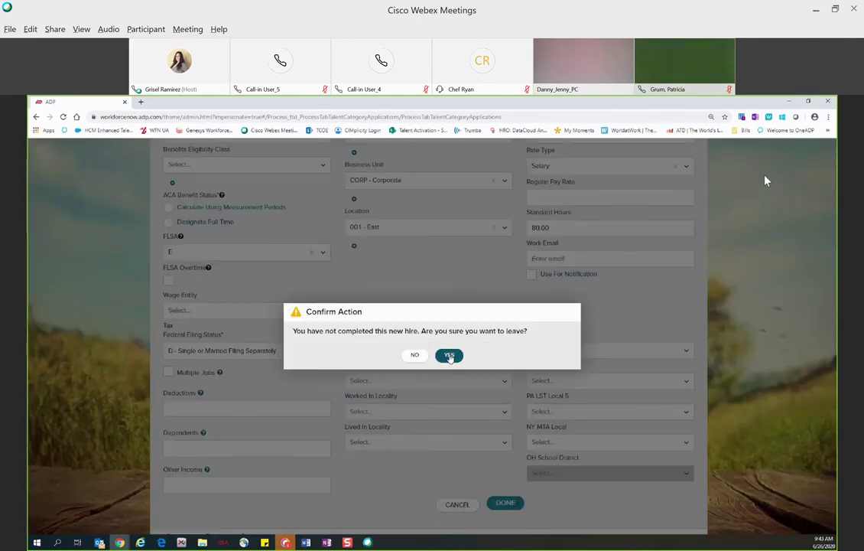
click(449, 356)
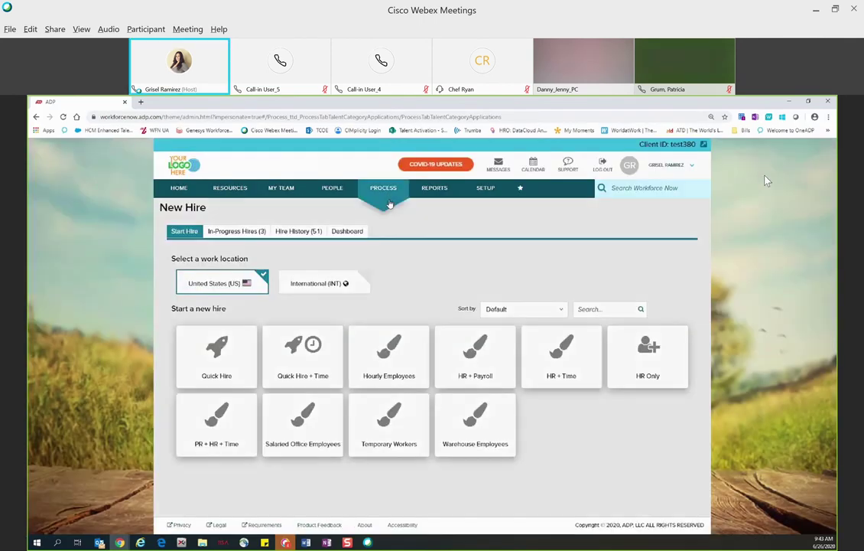
click(383, 188)
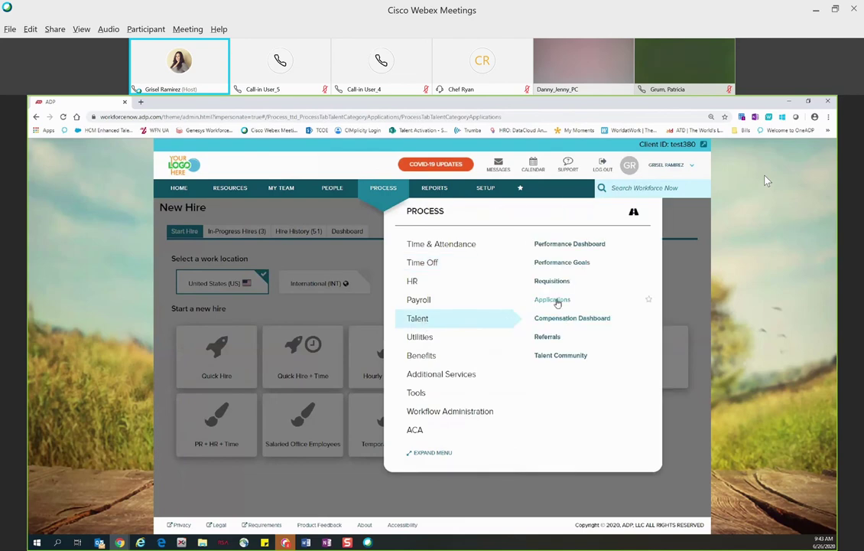
click(553, 299)
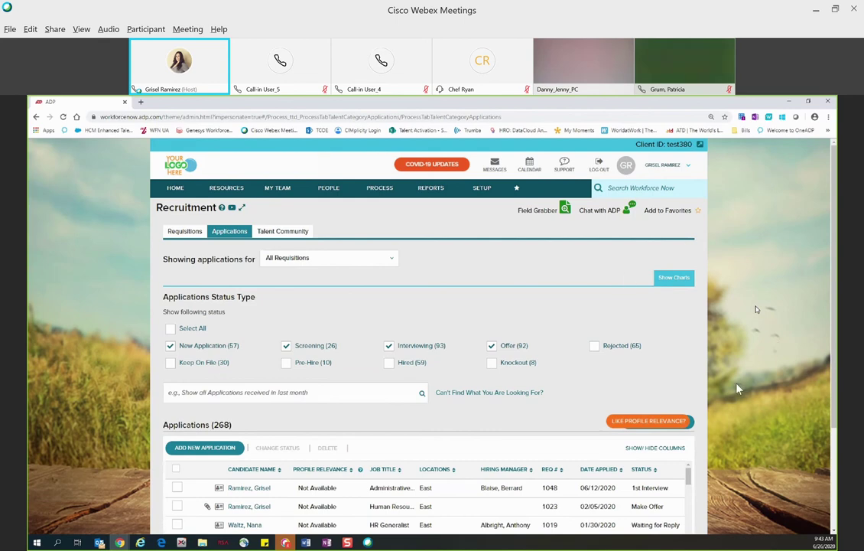
scroll(508, 450, down, 1)
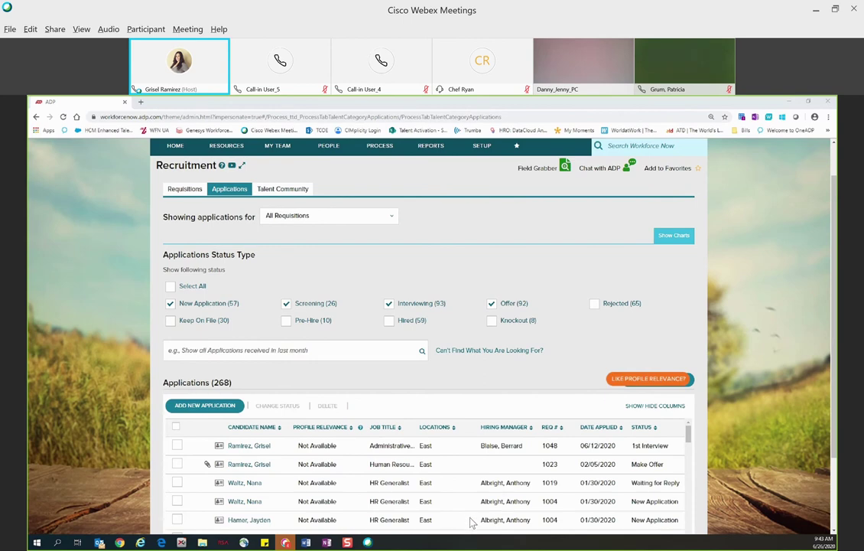
Check the Webex meeting chat for participants' questions and close the chat again.
key(ctrl+shift+c)
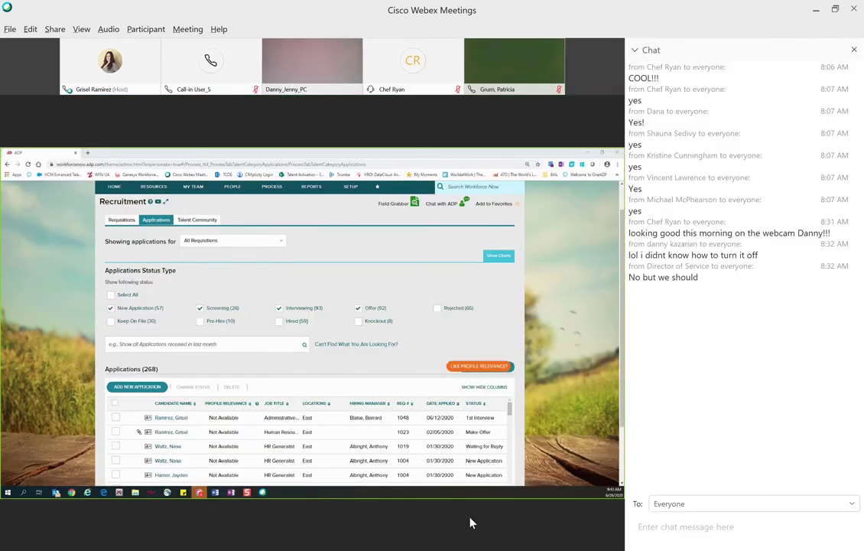
click(855, 50)
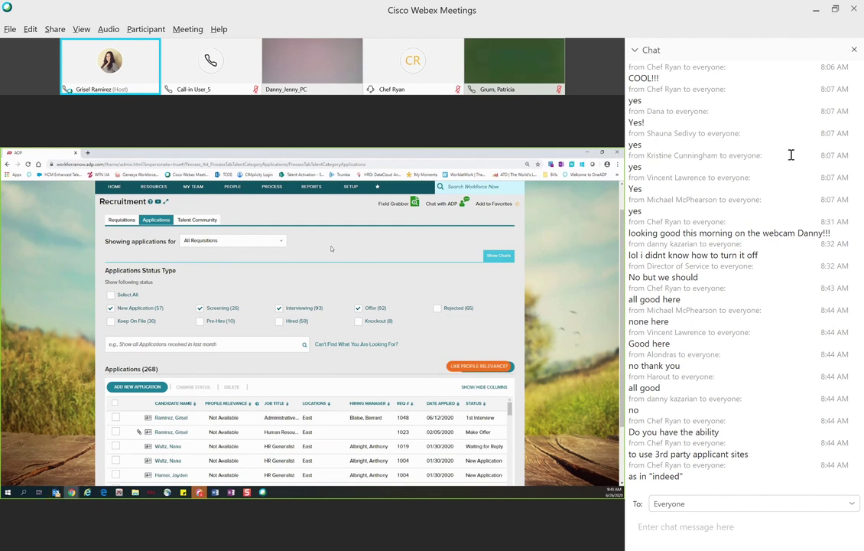
click(854, 50)
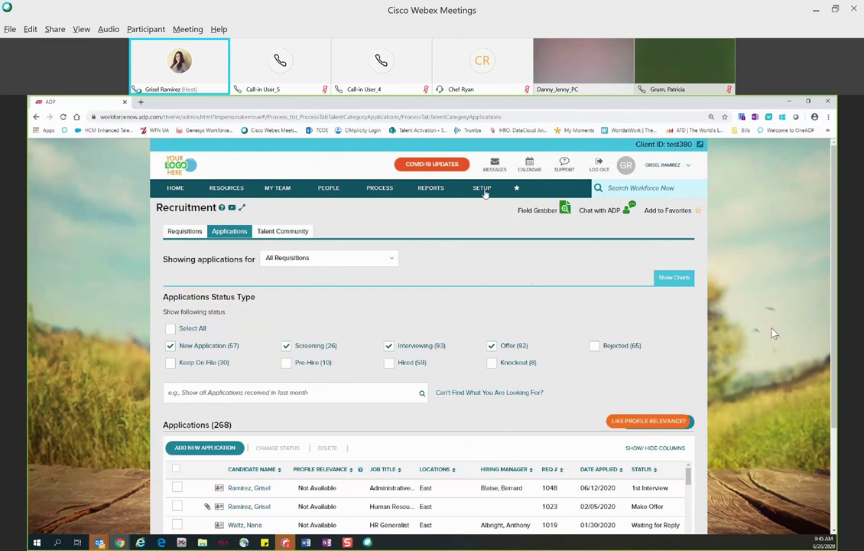
Switch to the requisitions list and open the posting settings of requisition 1003, Data Analyst.
click(483, 192)
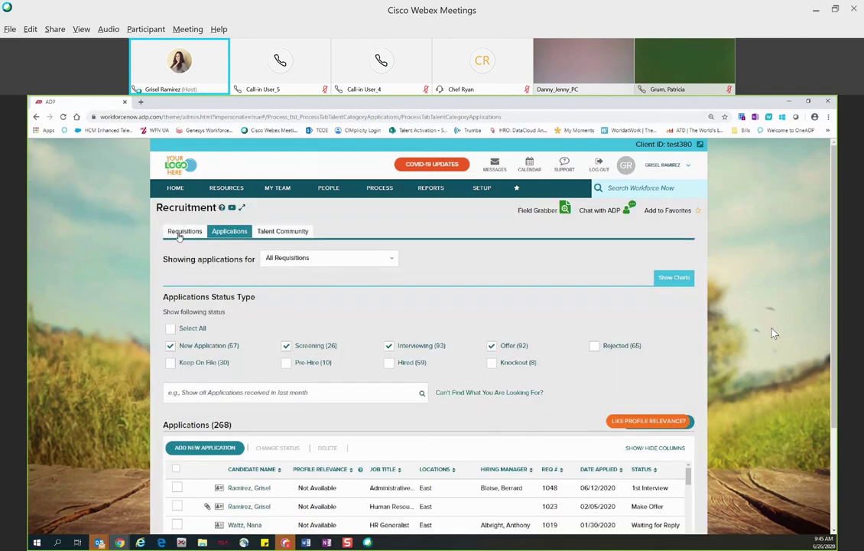
click(182, 232)
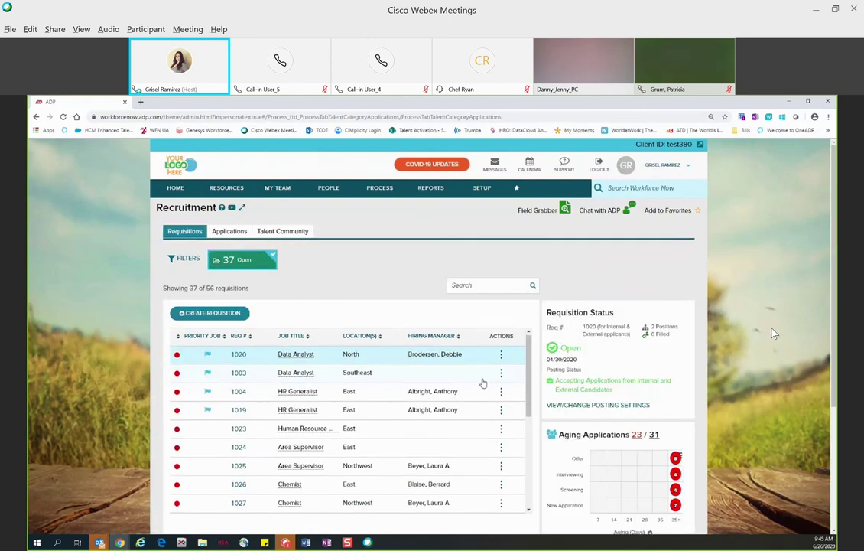
scroll(489, 380, down, 3)
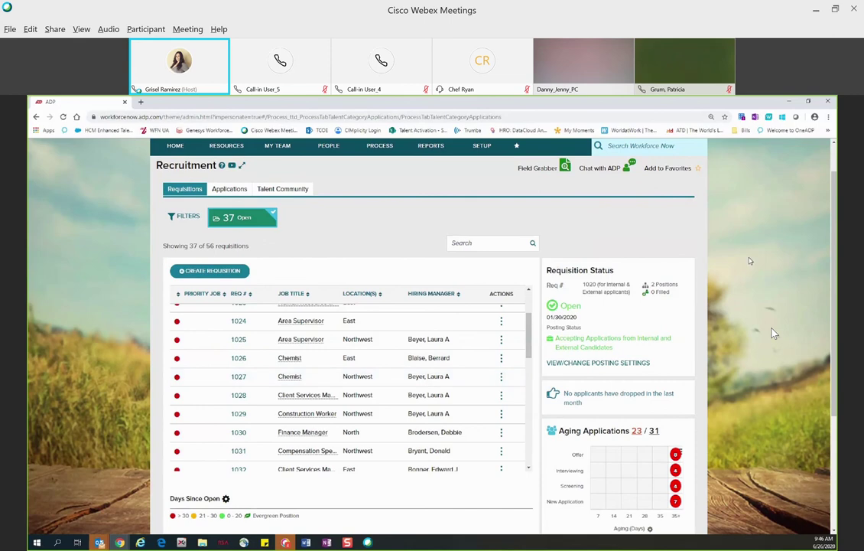
scroll(761, 285, down, 1)
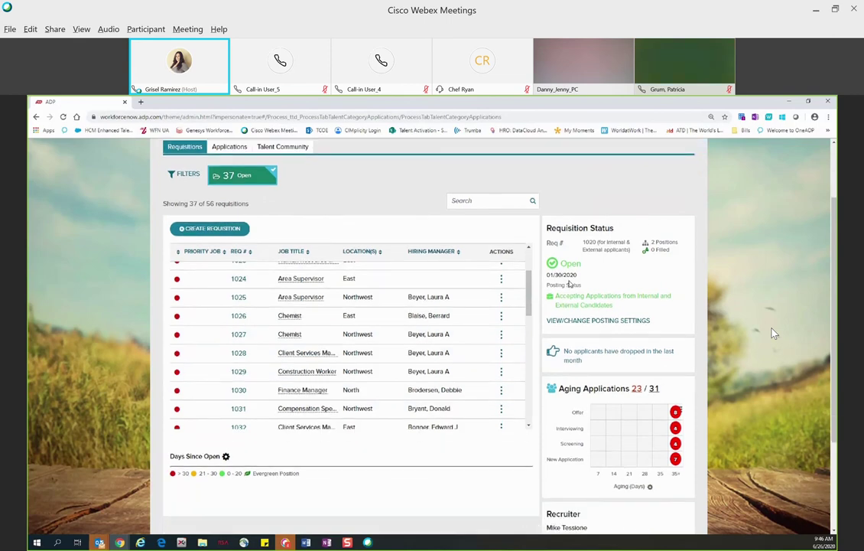
scroll(529, 262, up, 4)
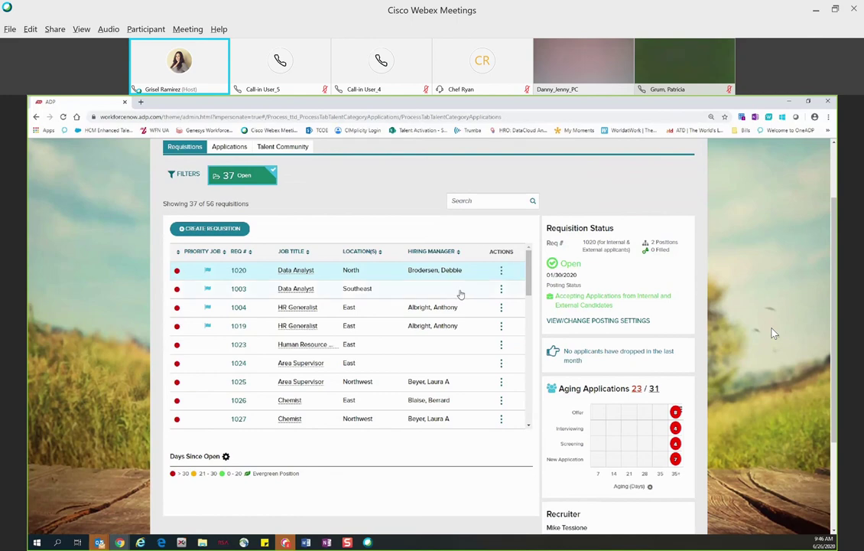
click(459, 291)
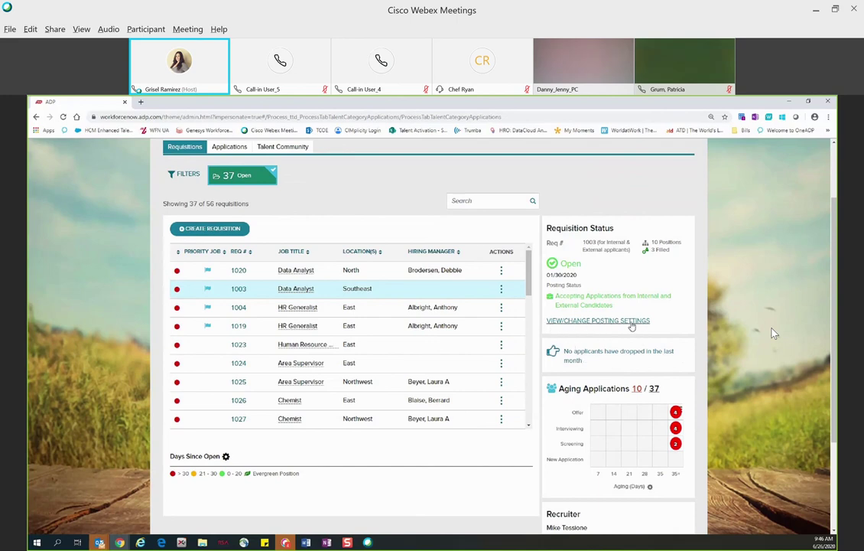
click(672, 325)
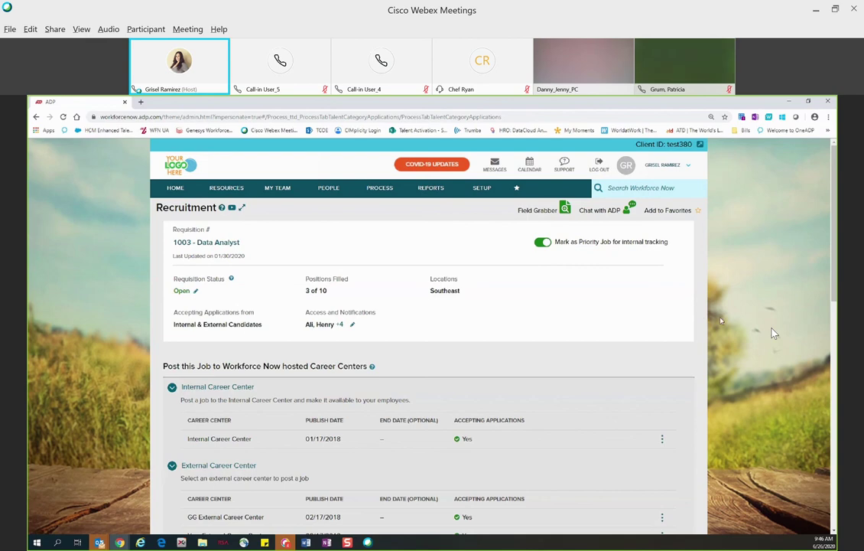
Choose GG External Career Center as the career center for posting the Data Analyst job through JobTarget.
scroll(774, 332, down, 3)
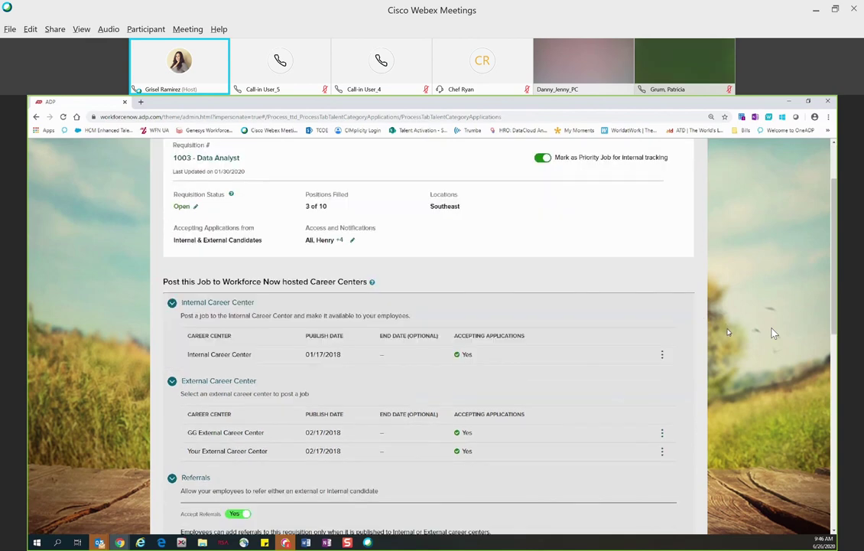
scroll(774, 332, down, 1)
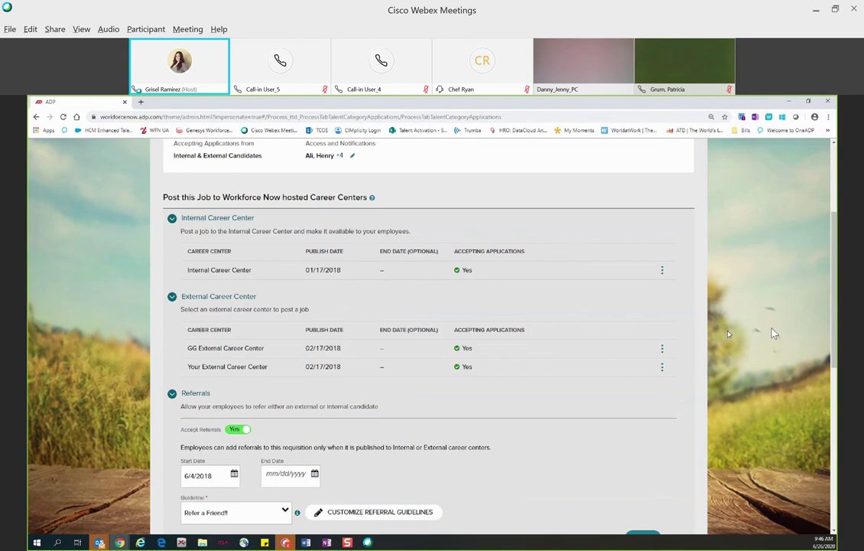
scroll(774, 333, down, 5)
scroll(774, 333, down, 2)
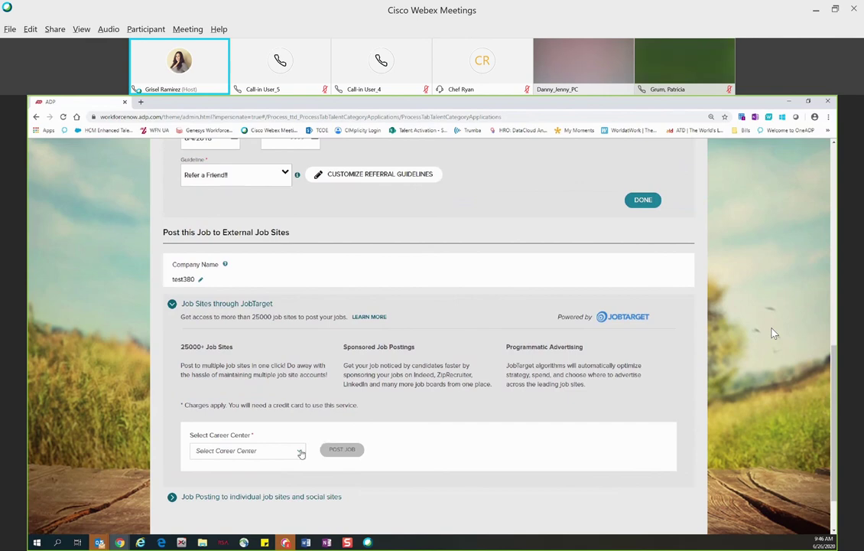
click(297, 451)
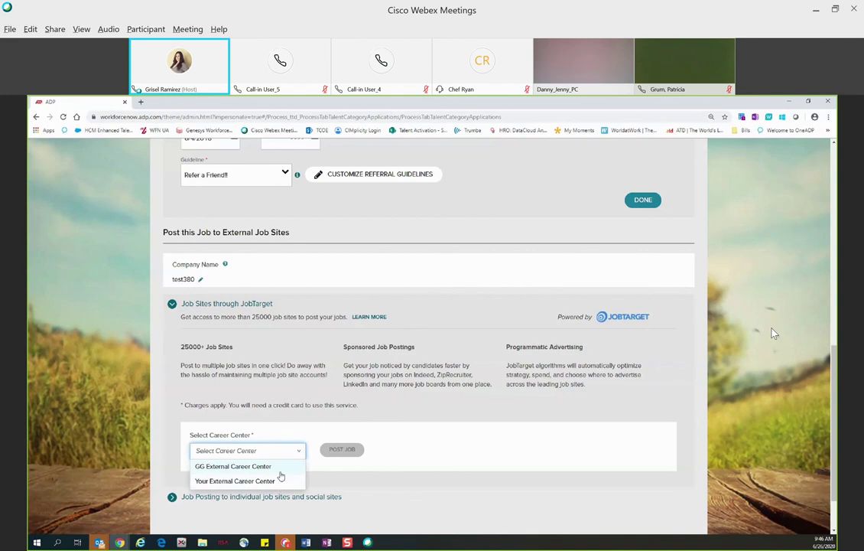
click(289, 467)
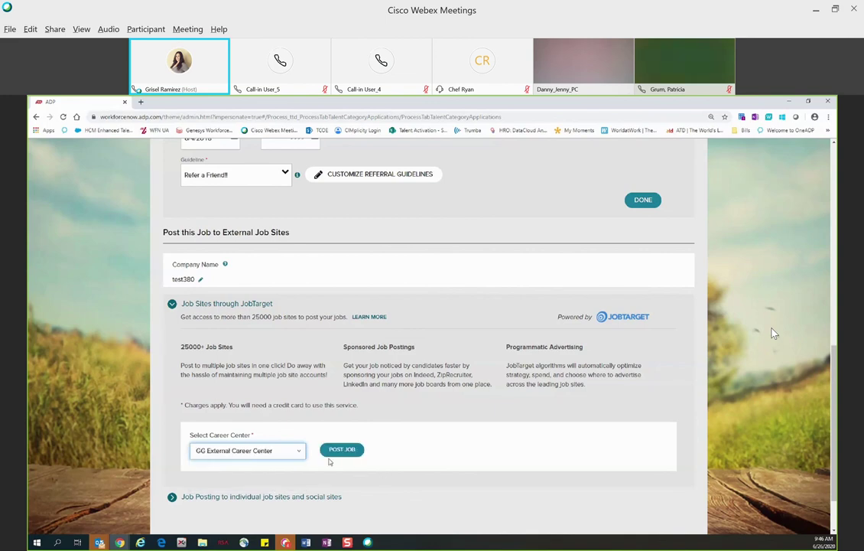
click(344, 453)
scroll(466, 410, down, 2)
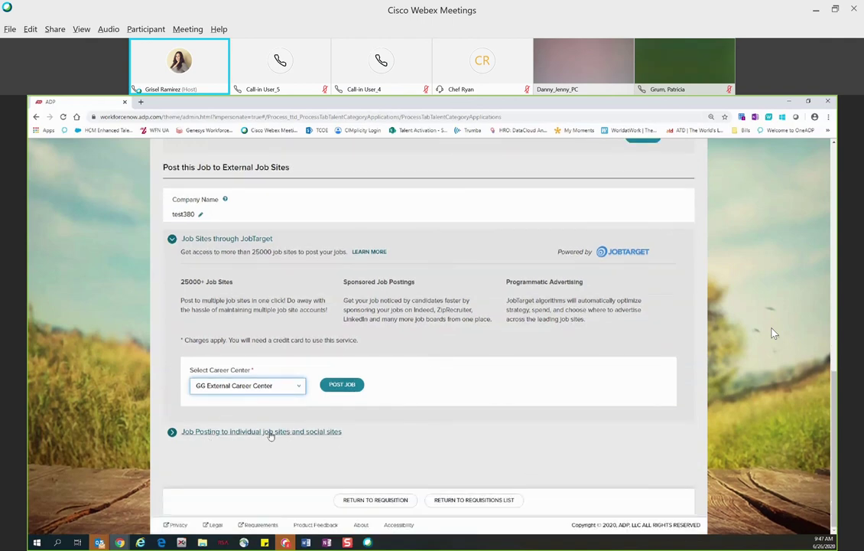
Expand the job posting options for individual job sites and social sites, and review the automatic feeds and manual posting sites.
click(281, 434)
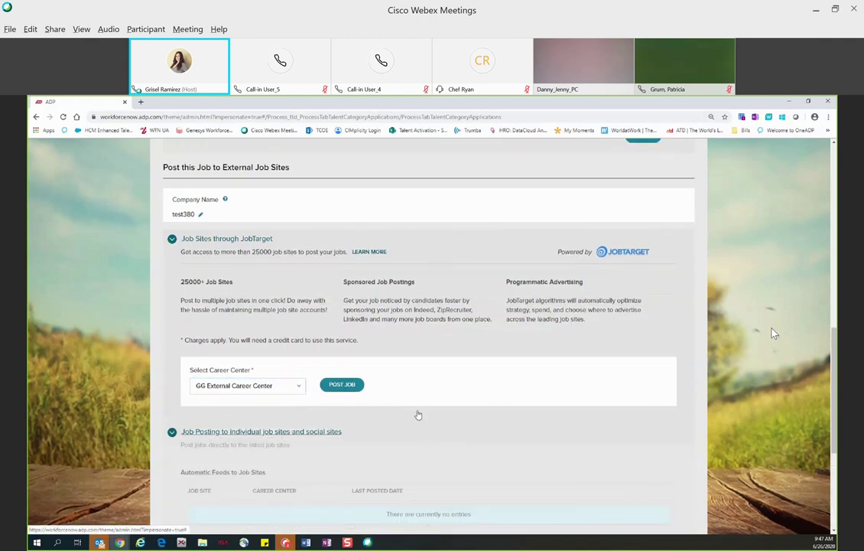
scroll(491, 403, down, 6)
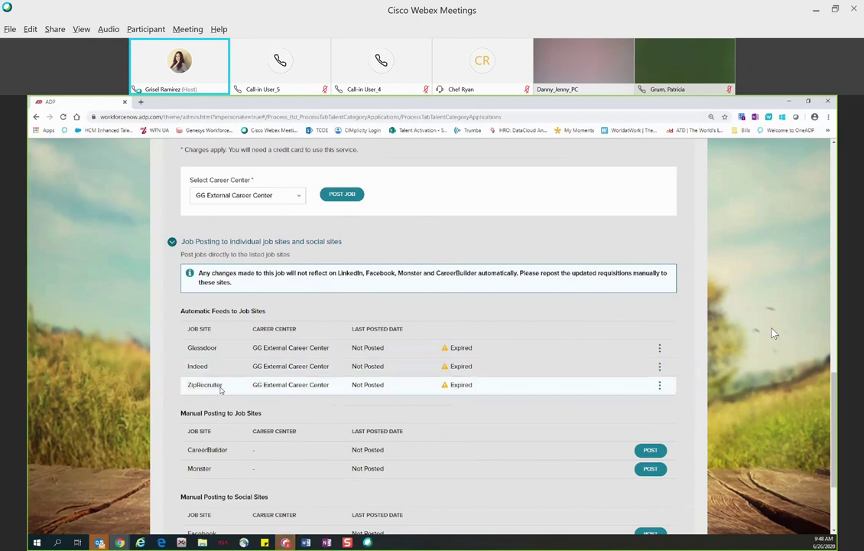
drag(221, 389, 185, 390)
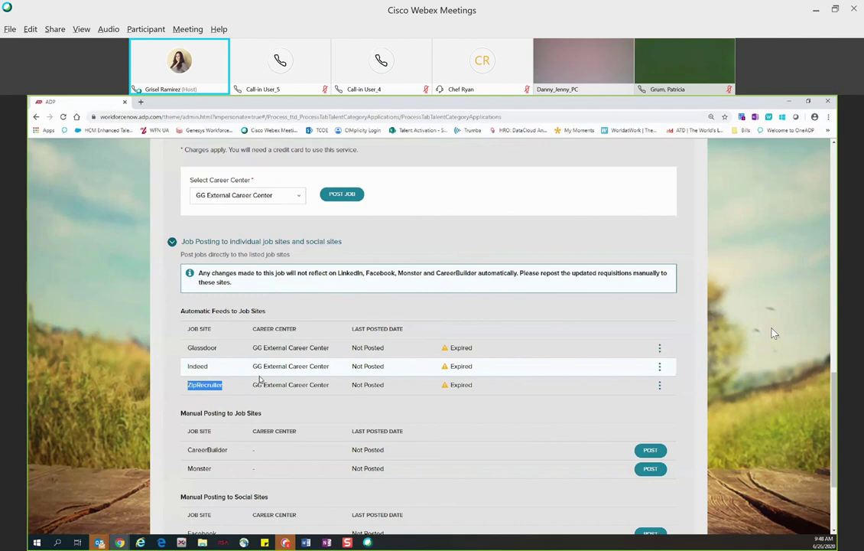
scroll(277, 408, down, 1)
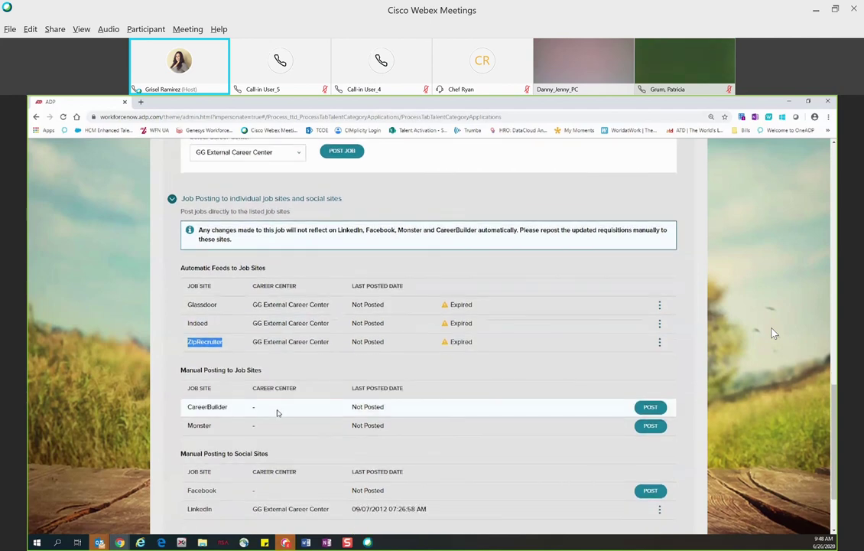
scroll(271, 402, down, 2)
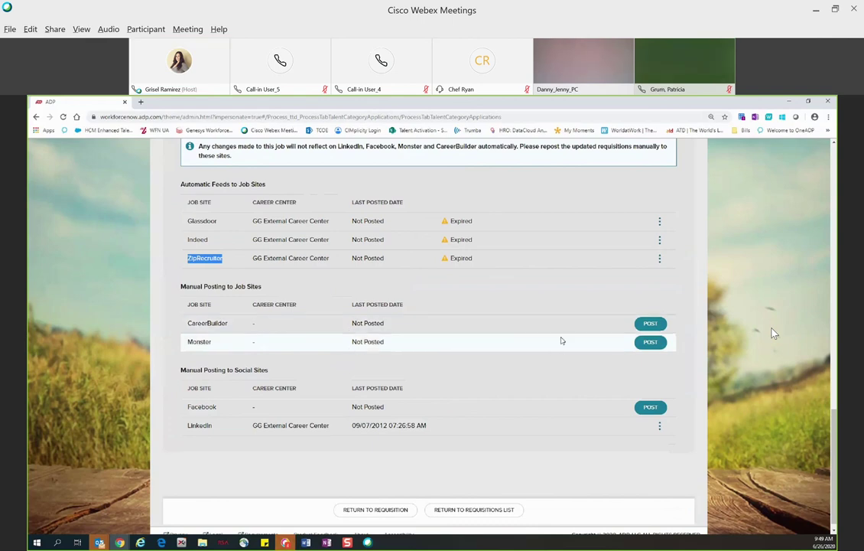
scroll(561, 341, up, 4)
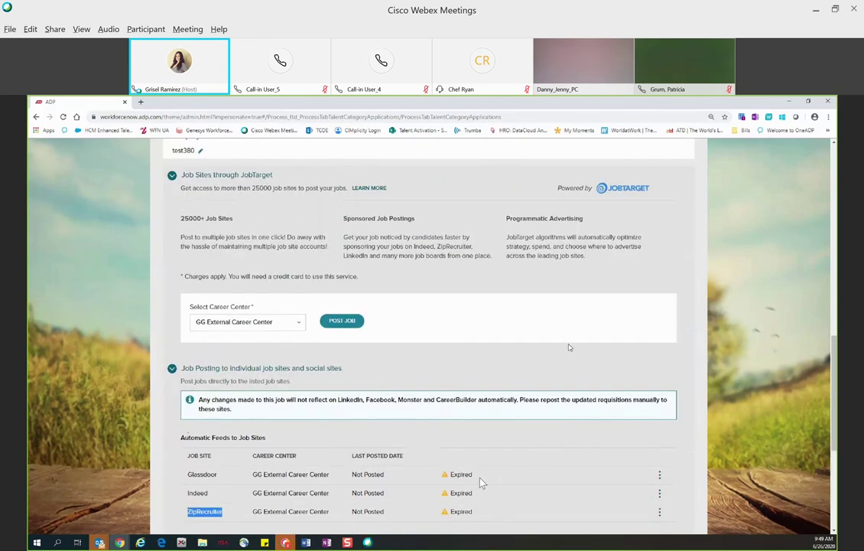
Look through the Webex meeting chat for further participant questions and close it when done.
click(468, 527)
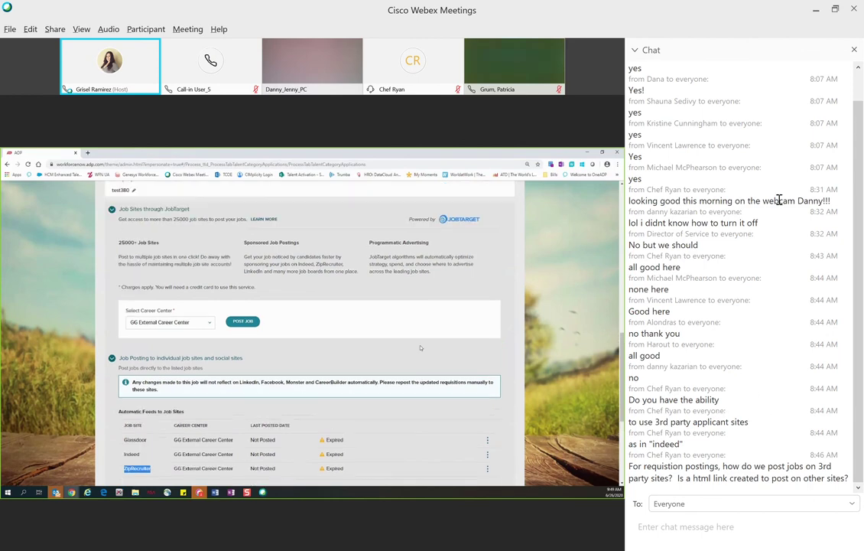
click(854, 50)
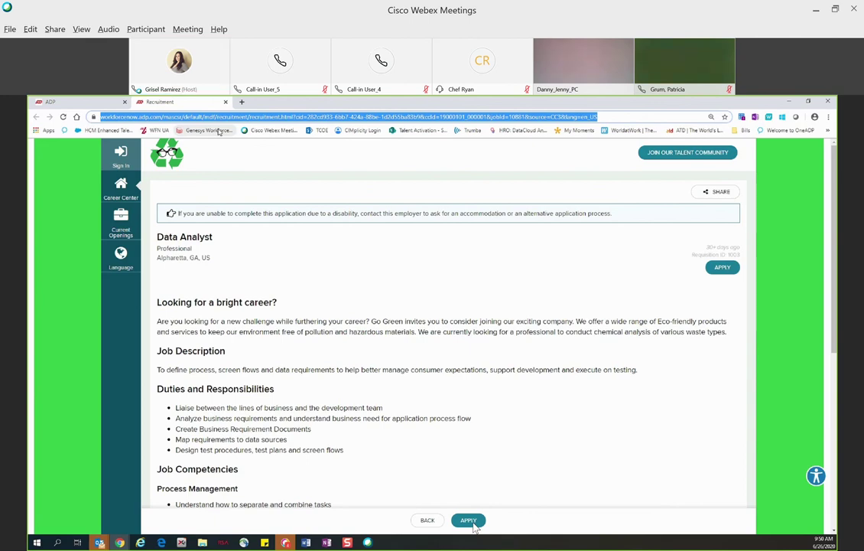
key(ctrl+shift+c)
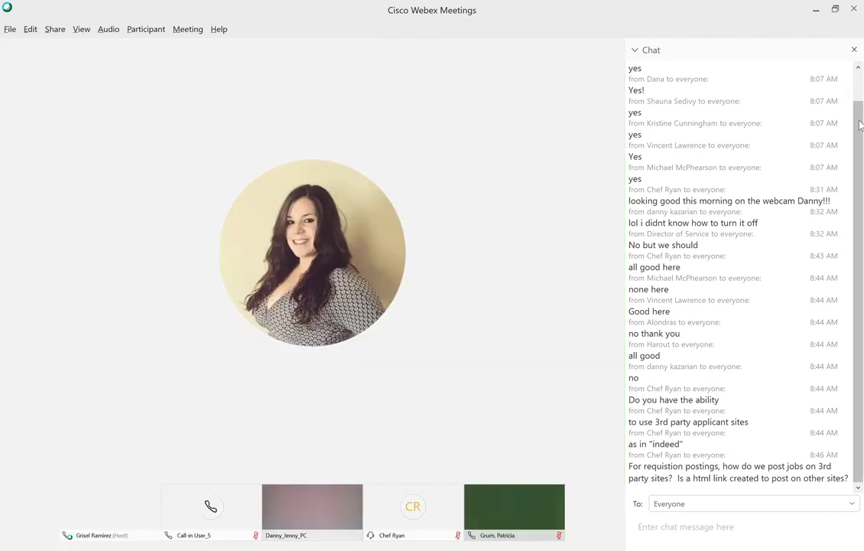
click(854, 50)
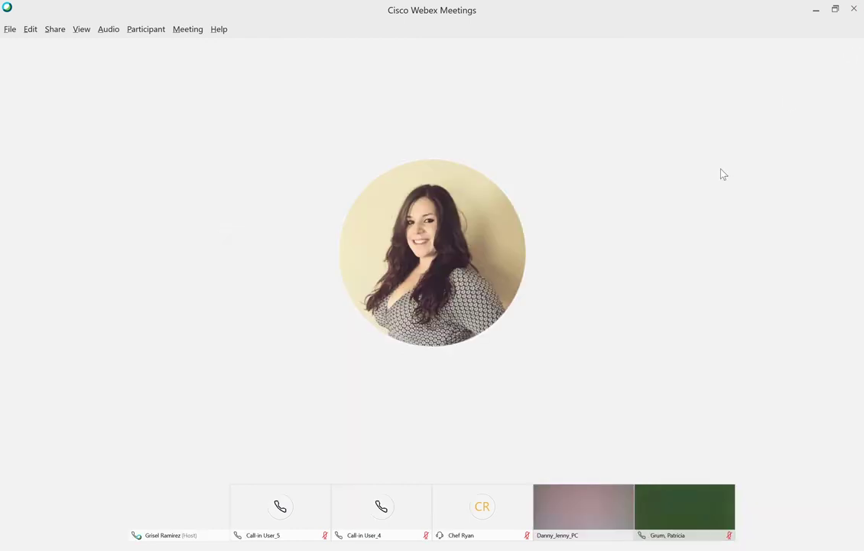